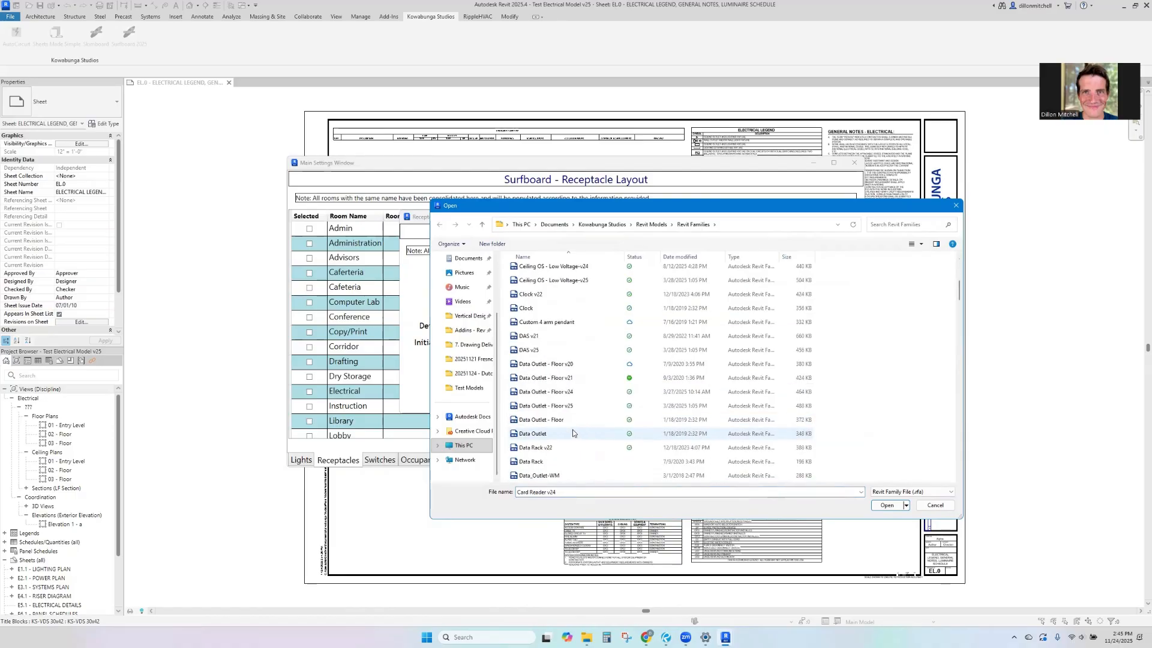
Set the receptacle defaults to the Duplex Receptaclev25 family, Standard type, with the Quantity per wall placement strategy.
scroll(575, 427, down, 2)
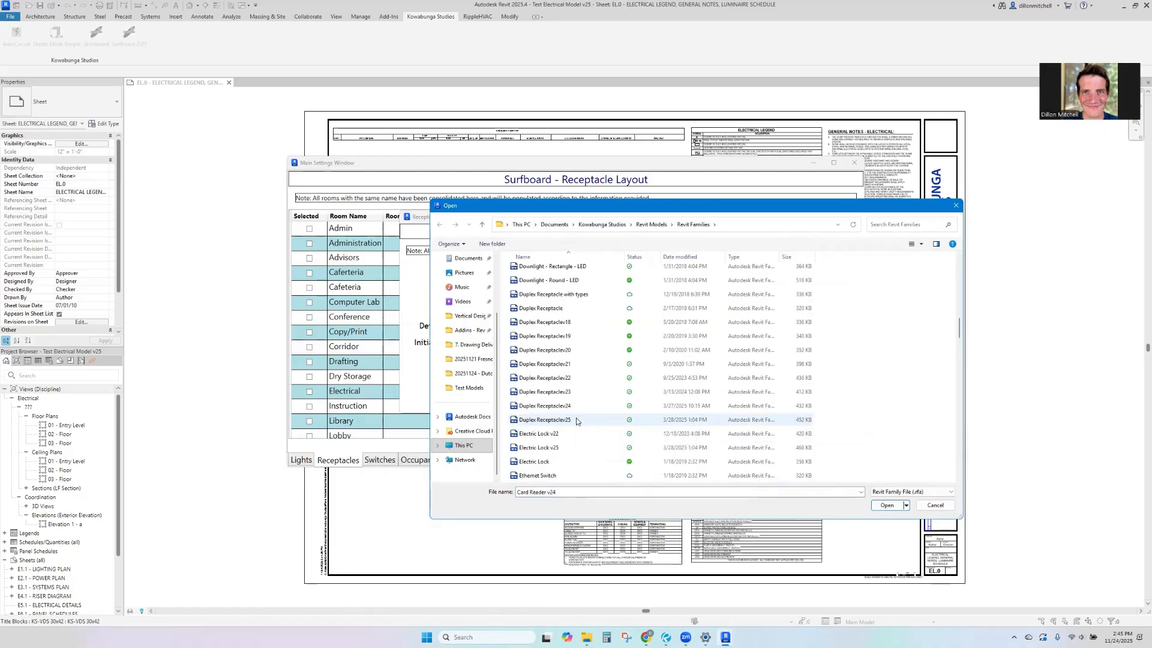
click(576, 423)
click(876, 506)
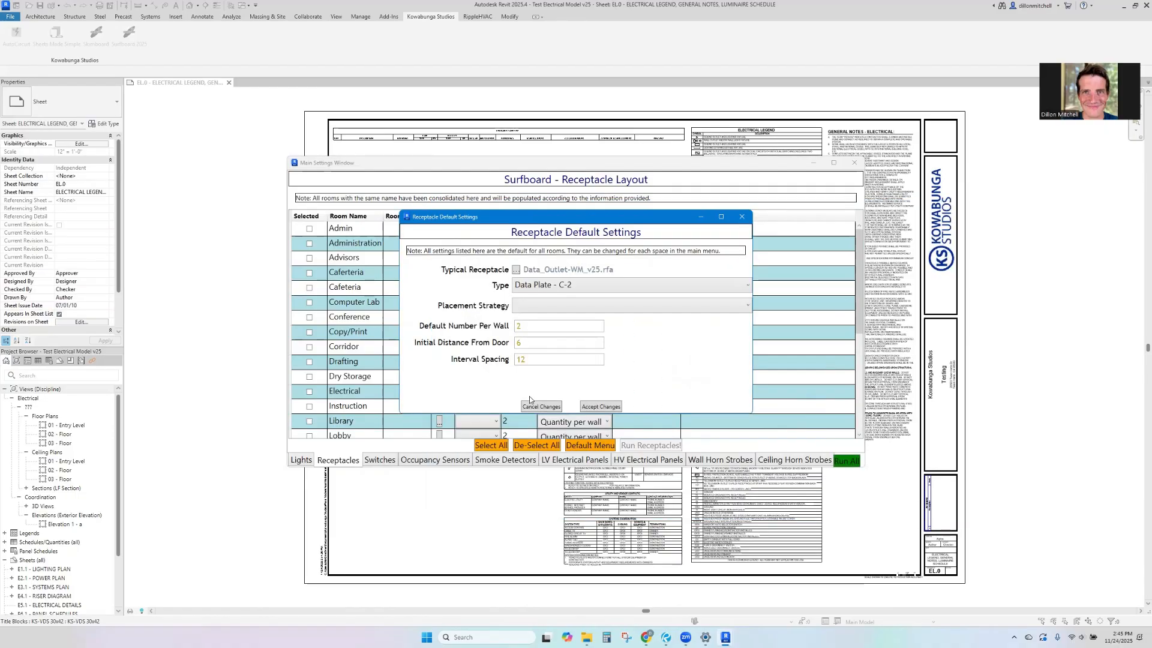
click(566, 289)
click(569, 313)
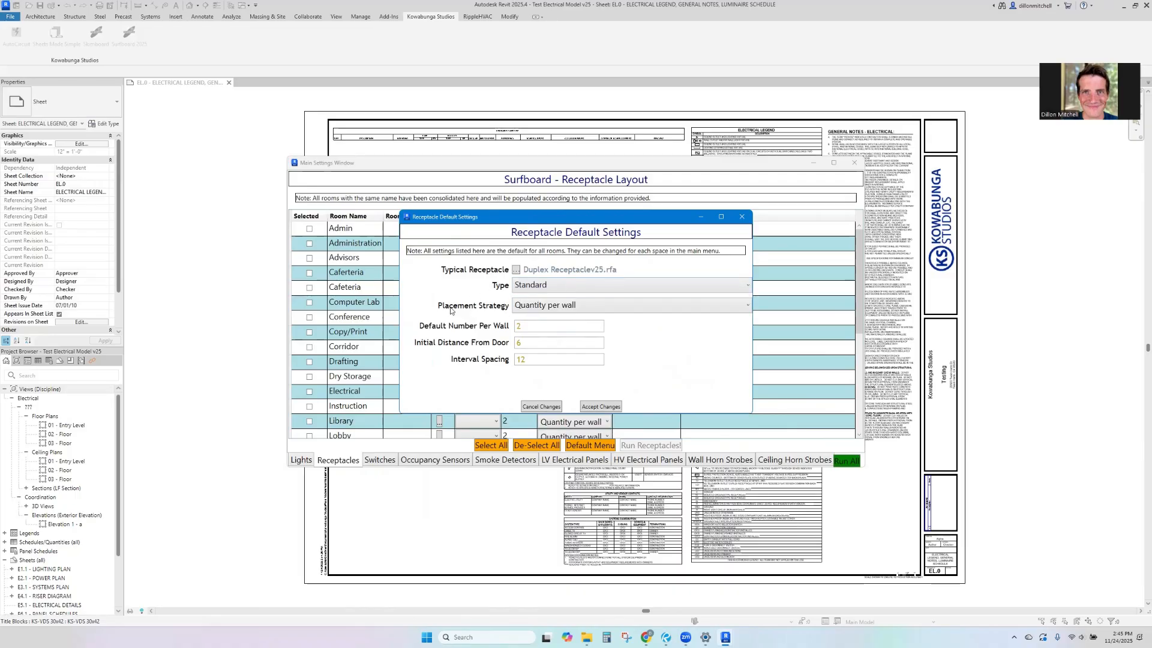
click(601, 407)
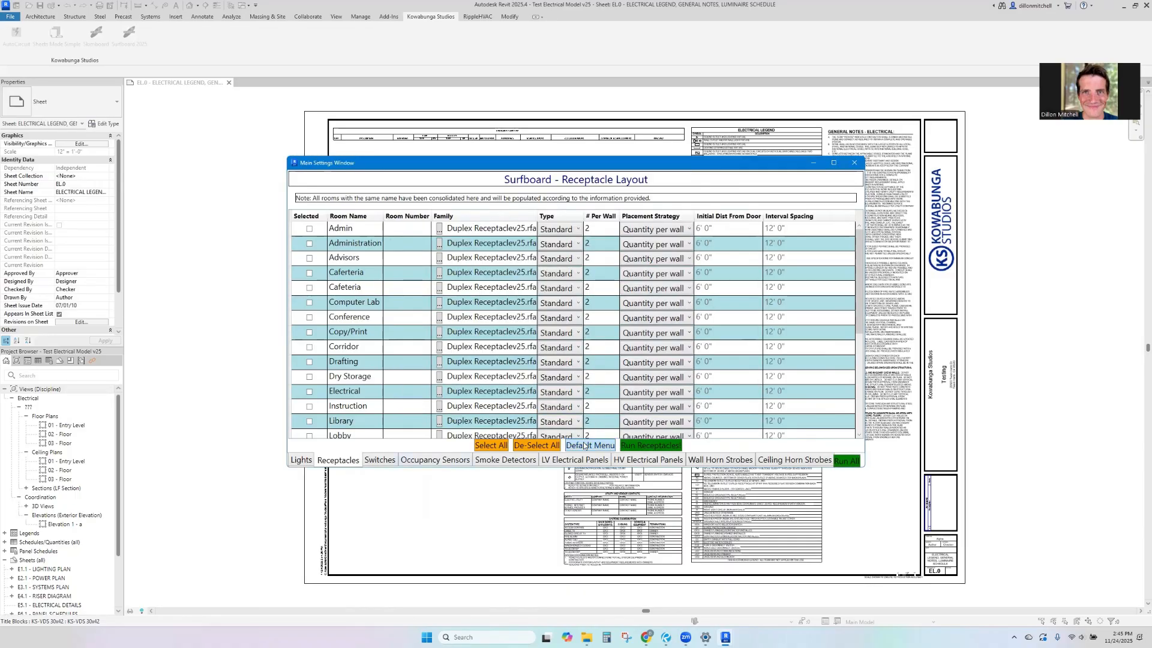
Select all rooms, run the receptacle layout, and dismiss the results summary.
click(491, 446)
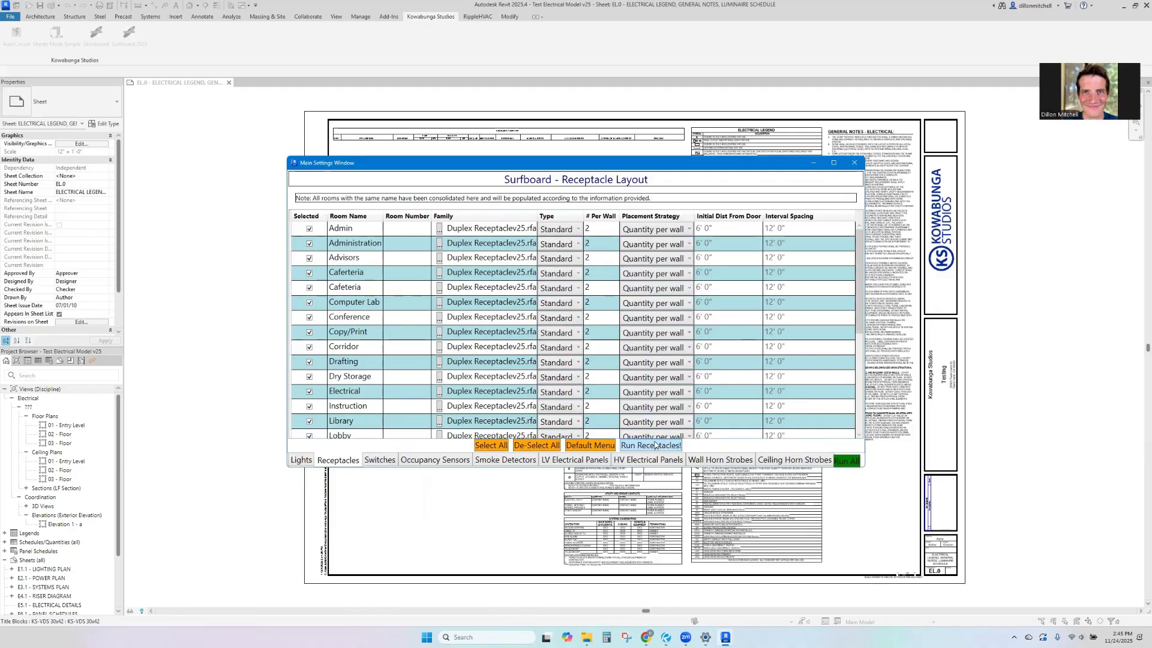
click(651, 445)
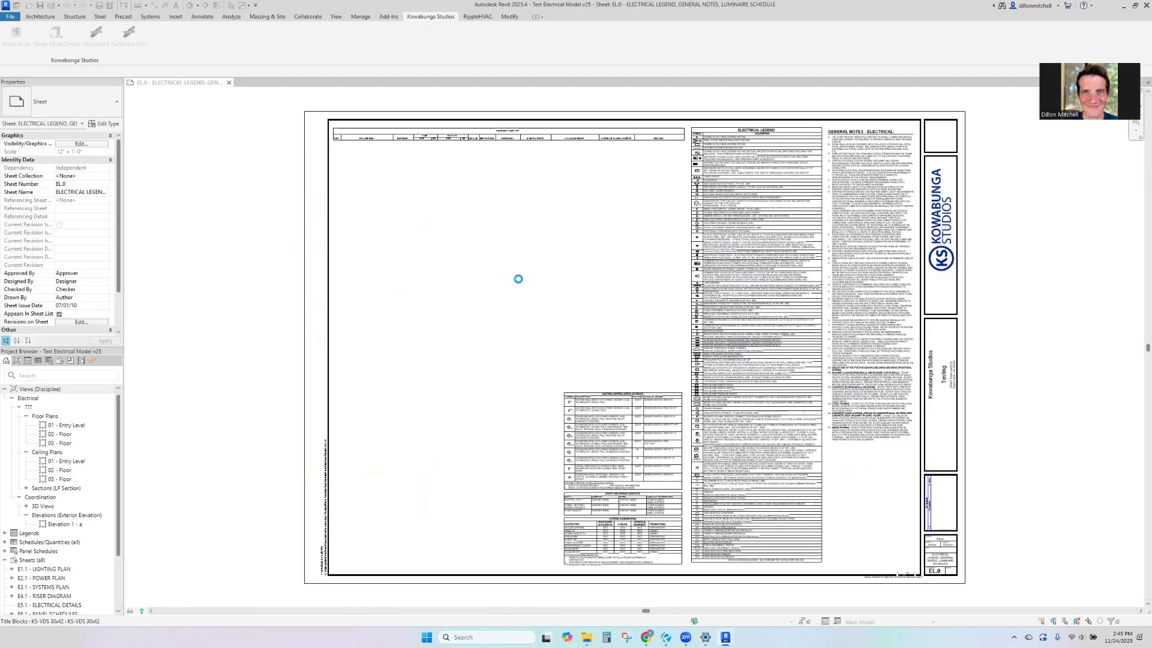
click(651, 349)
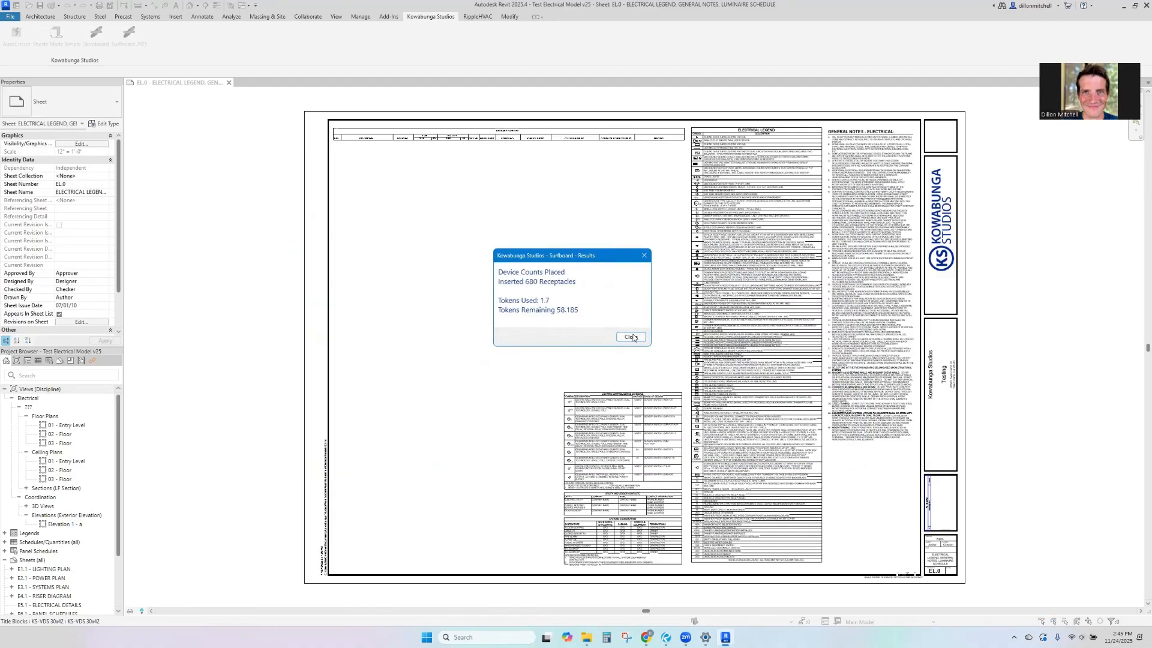
click(632, 337)
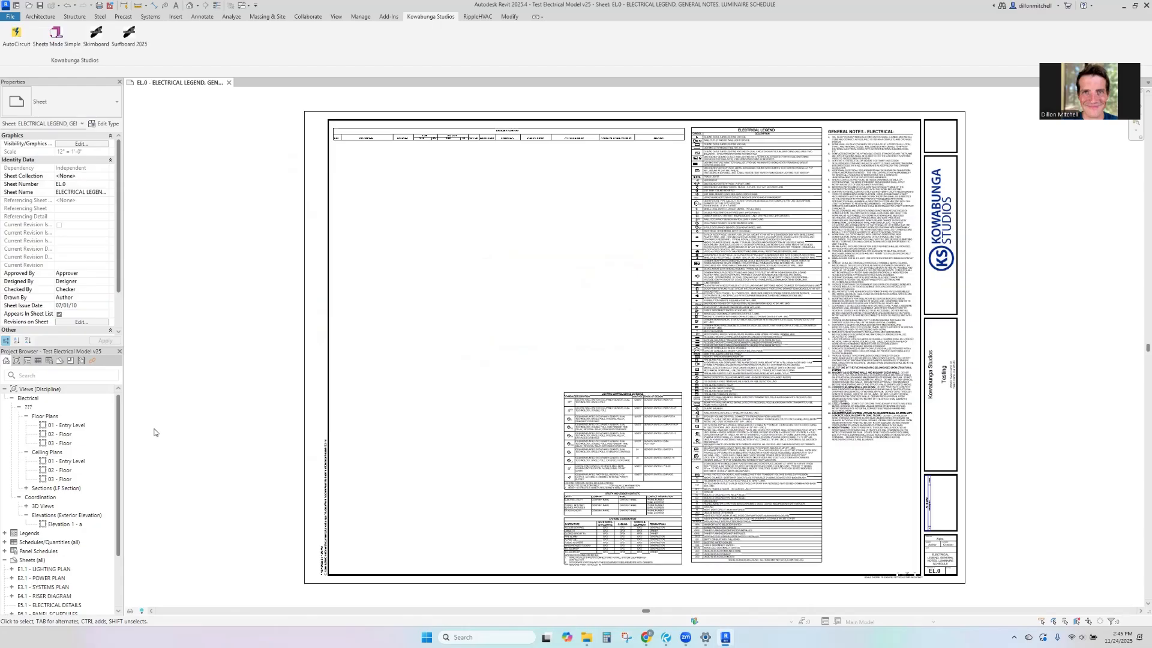
Open the 01 - Entry Level electrical floor plan and inspect the receptacles placed along the room walls.
double_click(66, 425)
scroll(526, 470, up, 5)
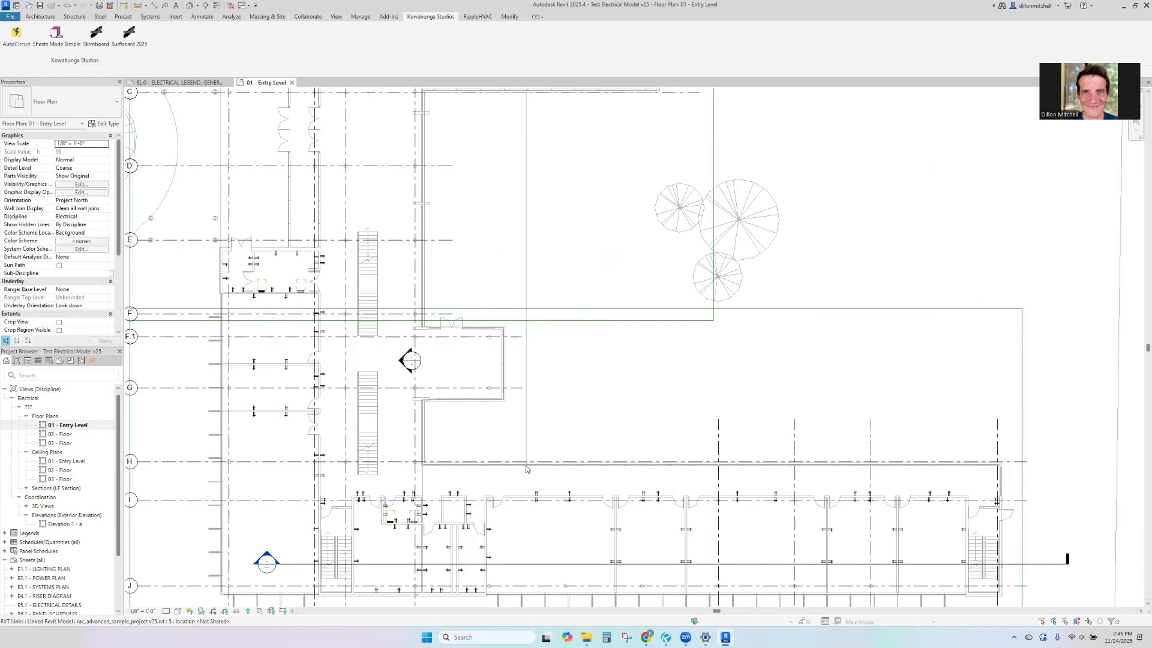
scroll(461, 485, up, 5)
middle_drag(460, 485, 298, 305)
middle_drag(135, 156, 480, 211)
scroll(480, 211, down, 1)
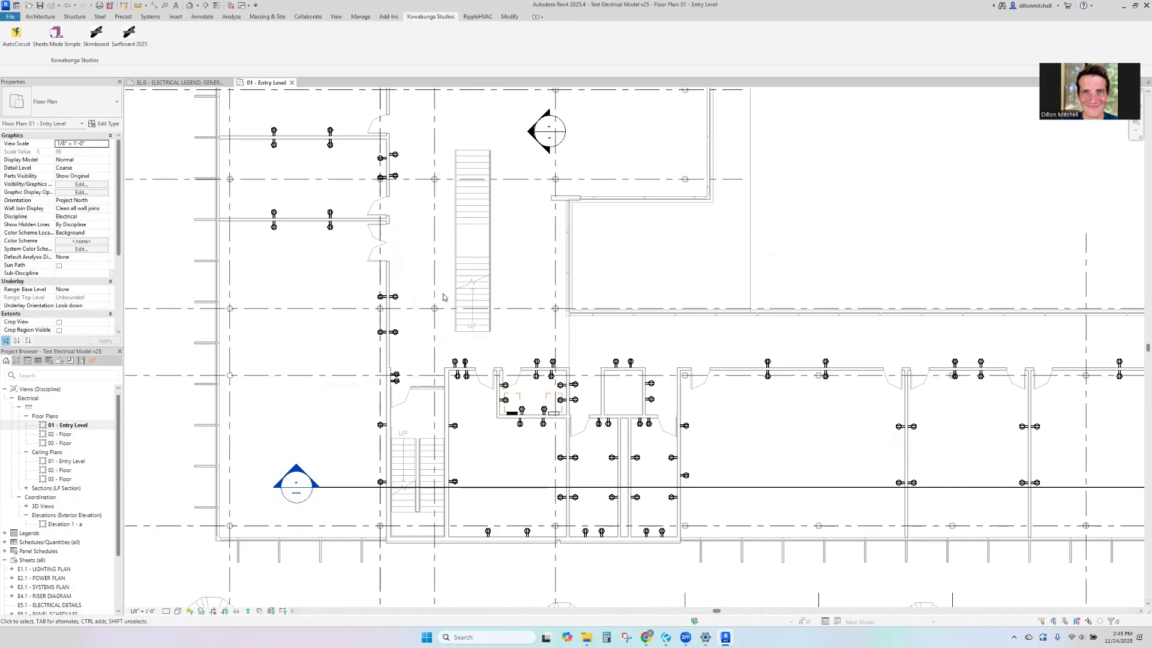
scroll(444, 297, down, 3)
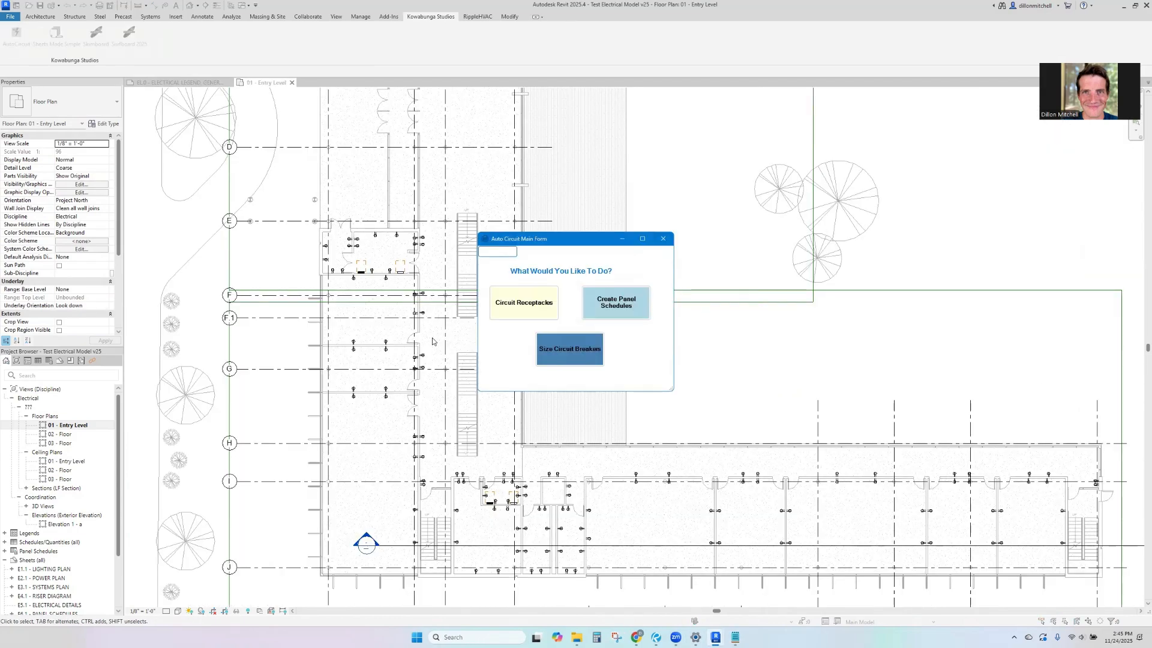
Circuit the Duplex Receptaclev25 - Standard receptacles together with AutoCircuit, named RECEPTACLES, to the nearest panel on the same floor.
click(516, 305)
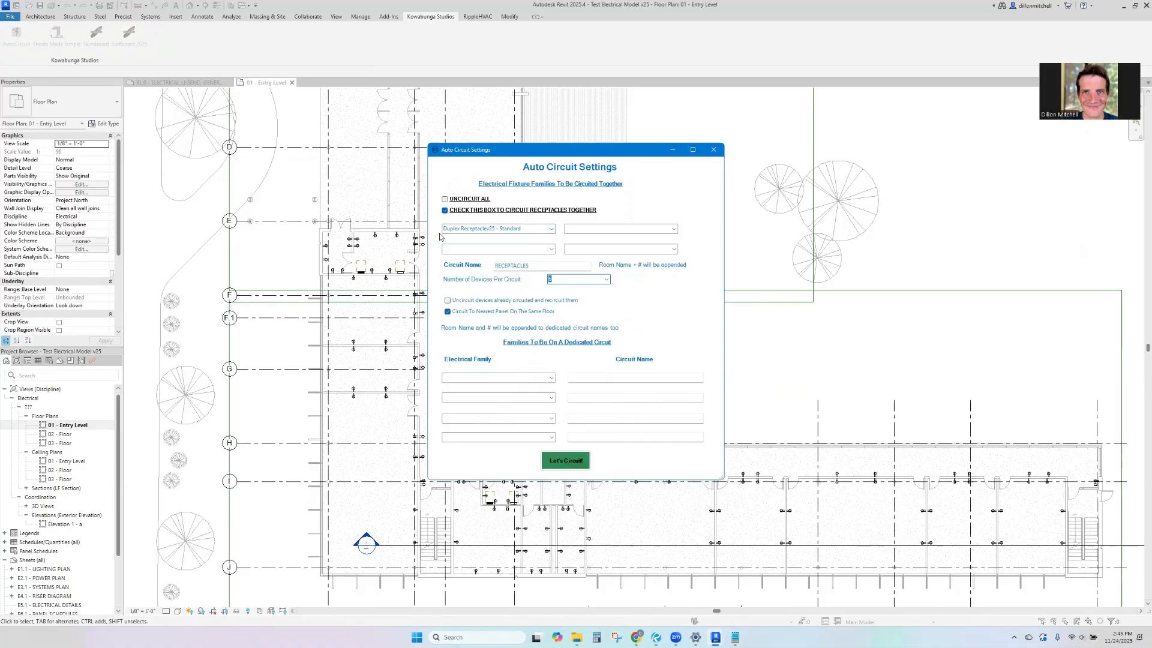
click(565, 461)
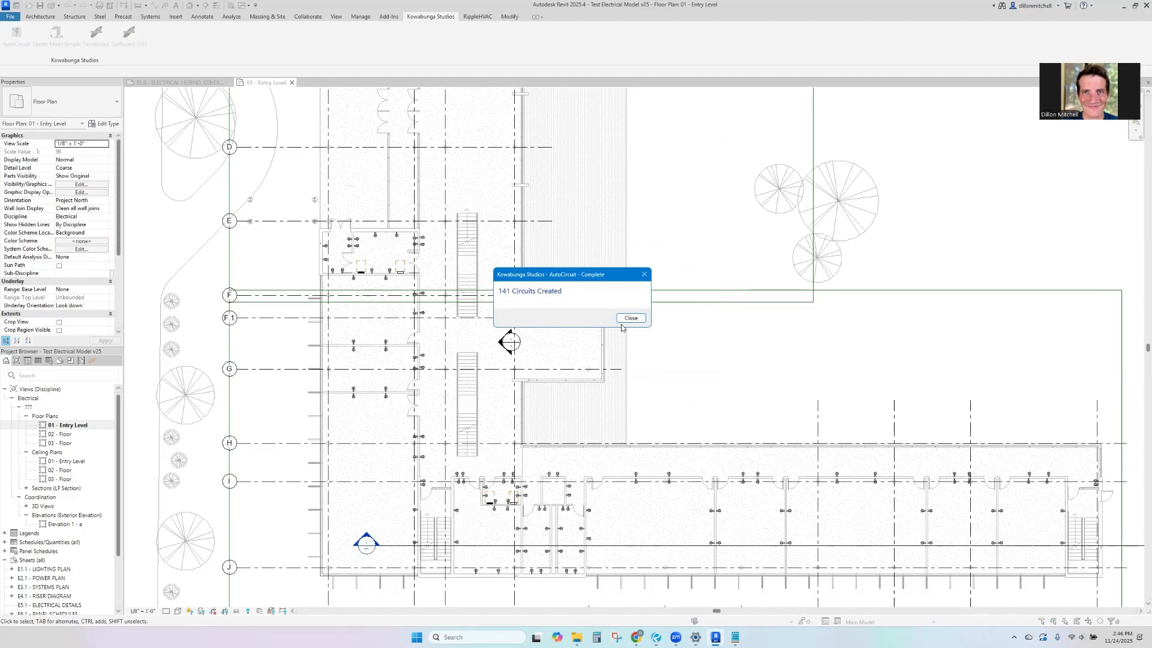
click(629, 318)
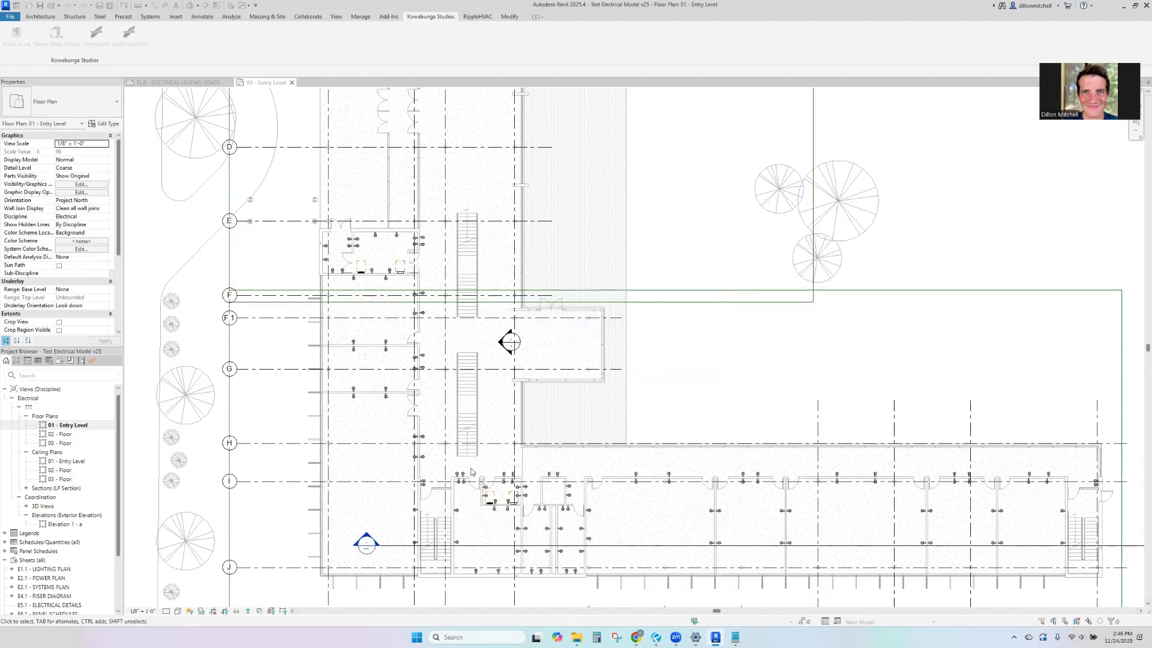
Inspect the electrical circuit of the upper receptacle on the west wall of the large room at grid 4.
scroll(597, 498, up, 2)
middle_drag(596, 504, 494, 391)
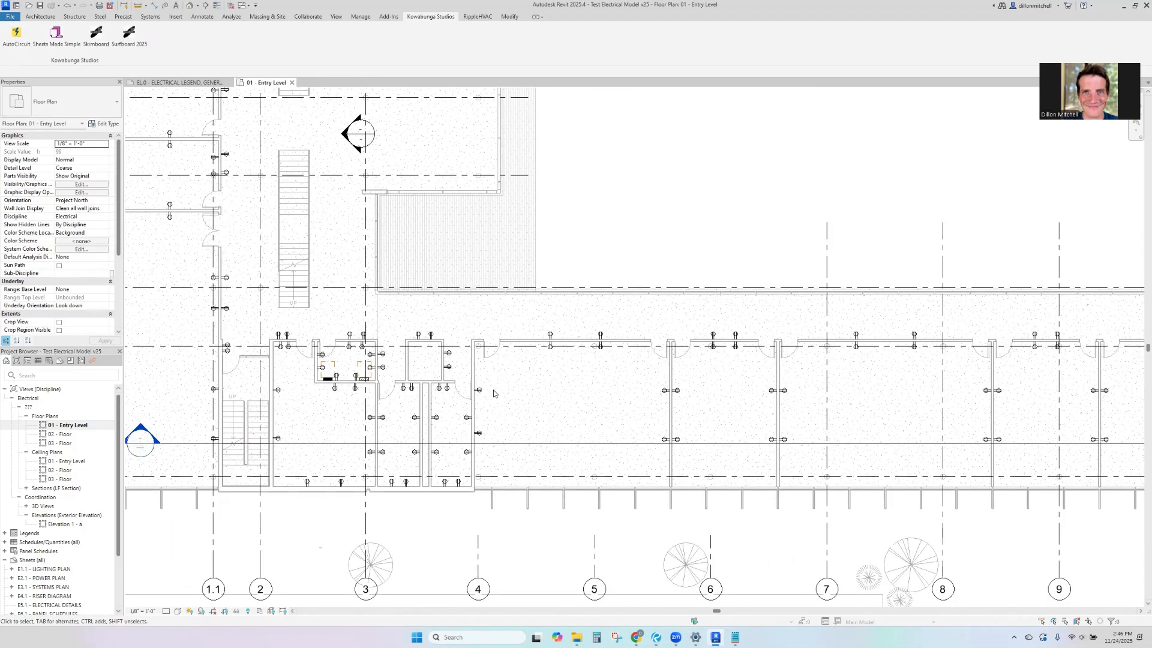
scroll(493, 391, up, 2)
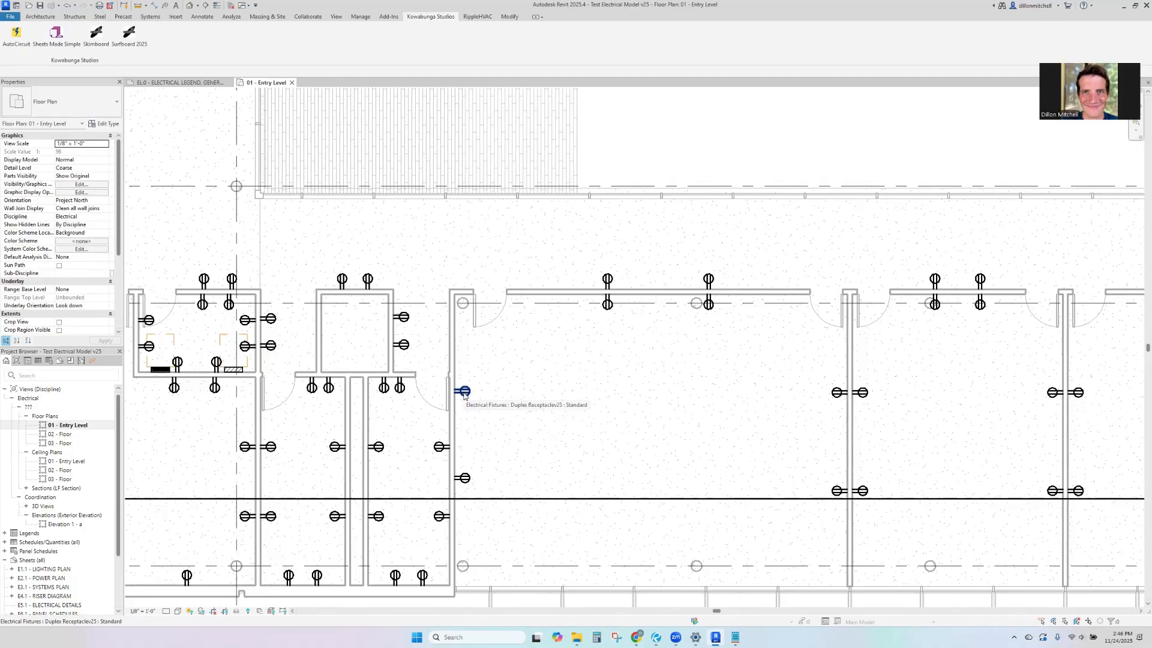
key(Tab)
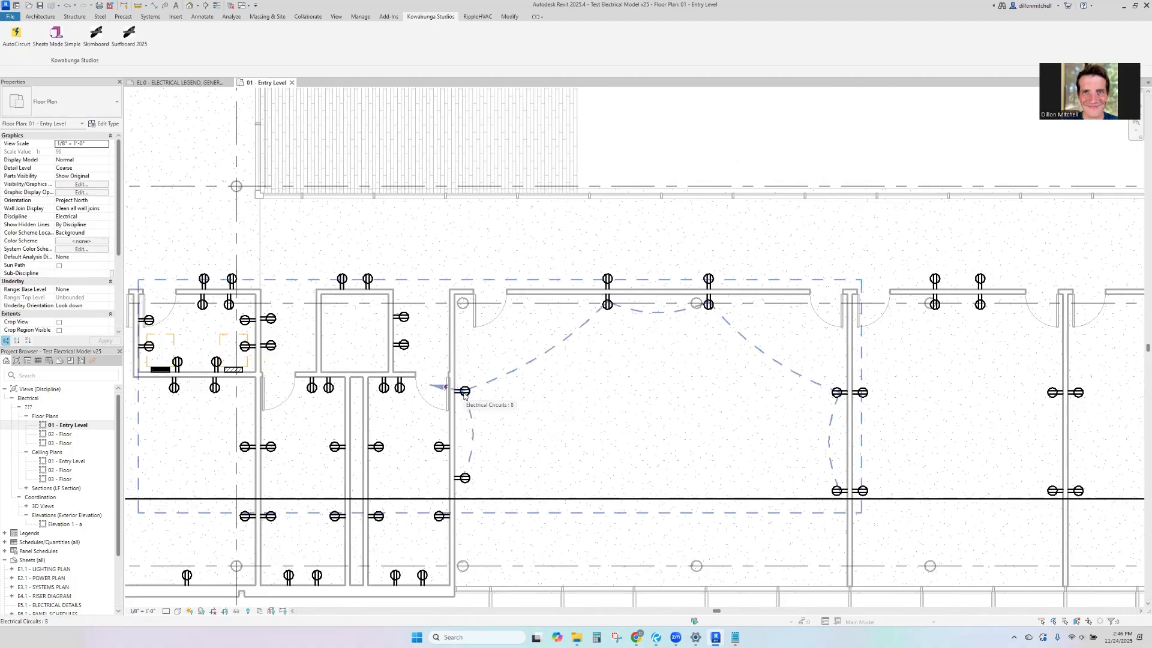
click(464, 395)
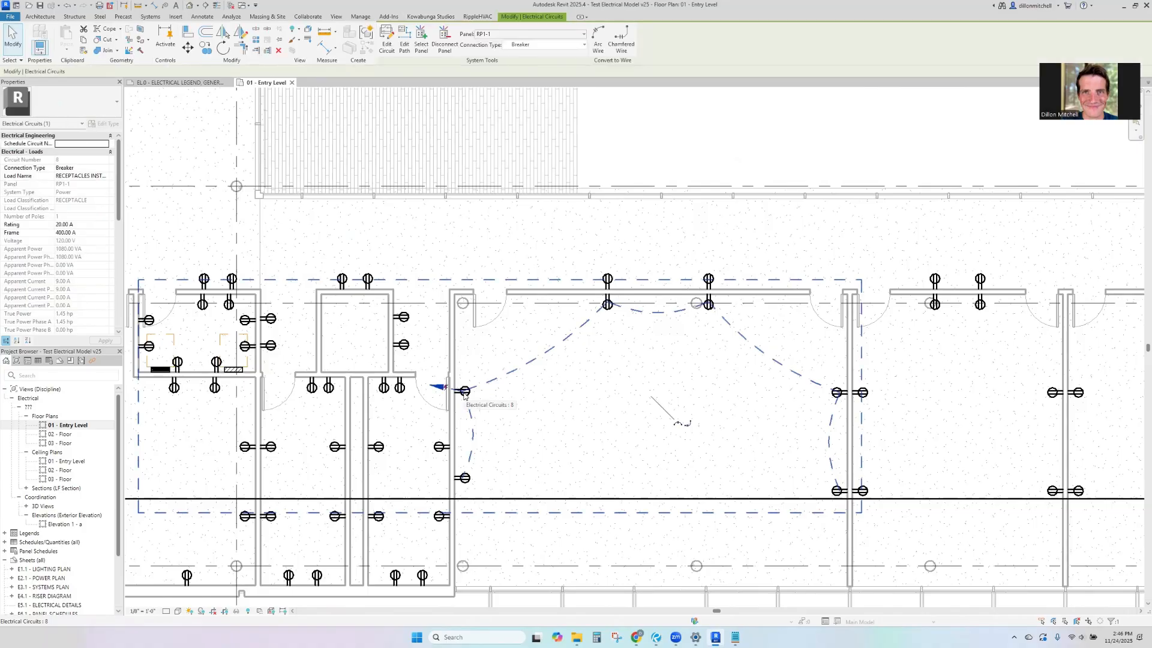
key(Escape)
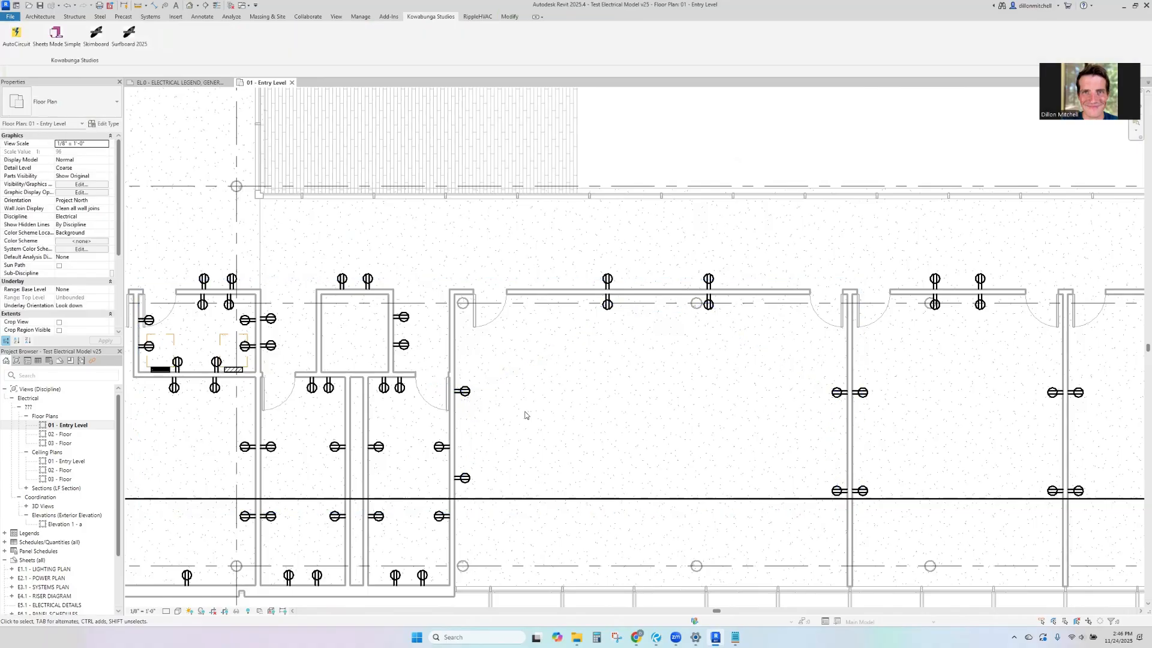
Convert the receptacle circuit of the large room at grid 4 to arc wires.
key(Tab)
click(467, 395)
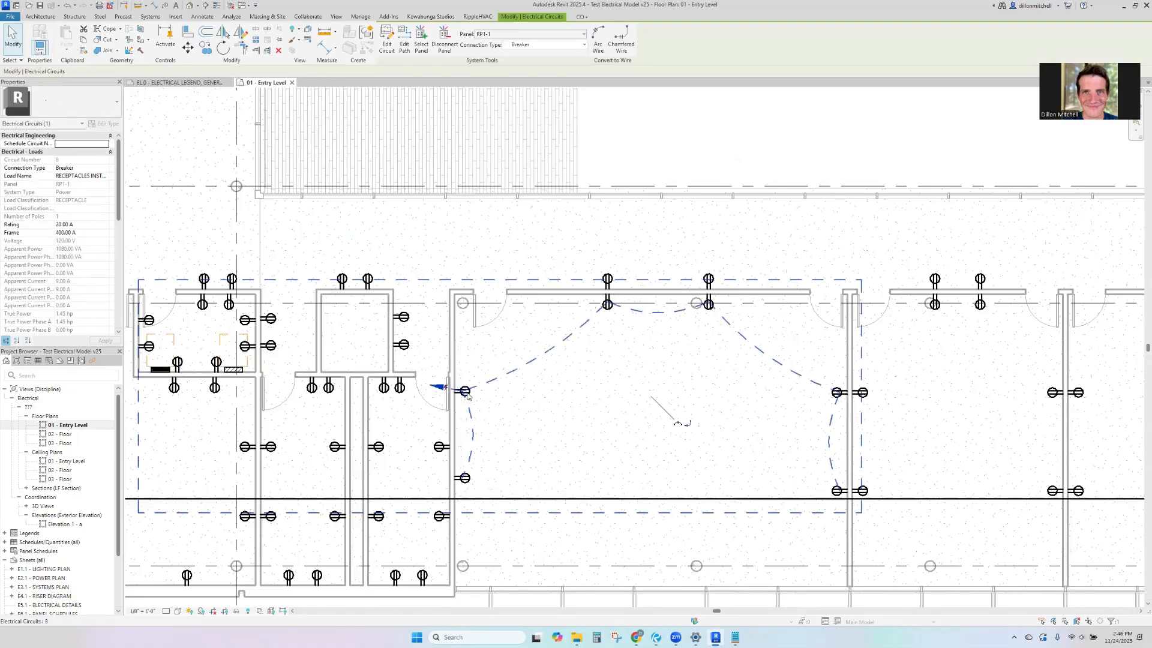
click(598, 40)
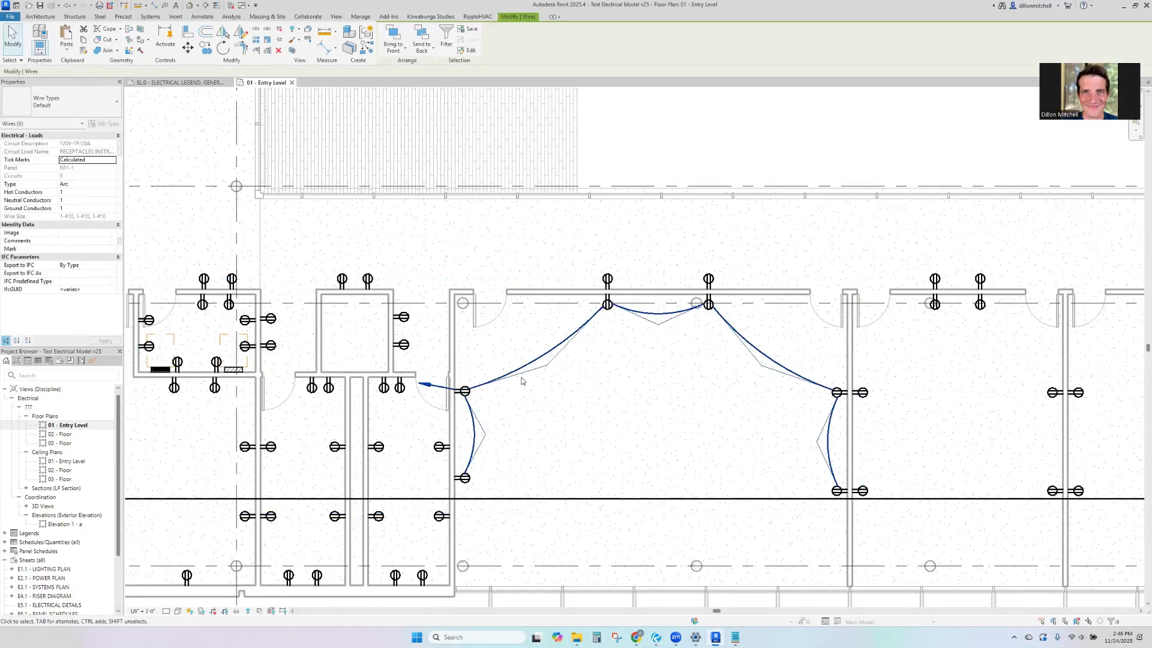
click(513, 523)
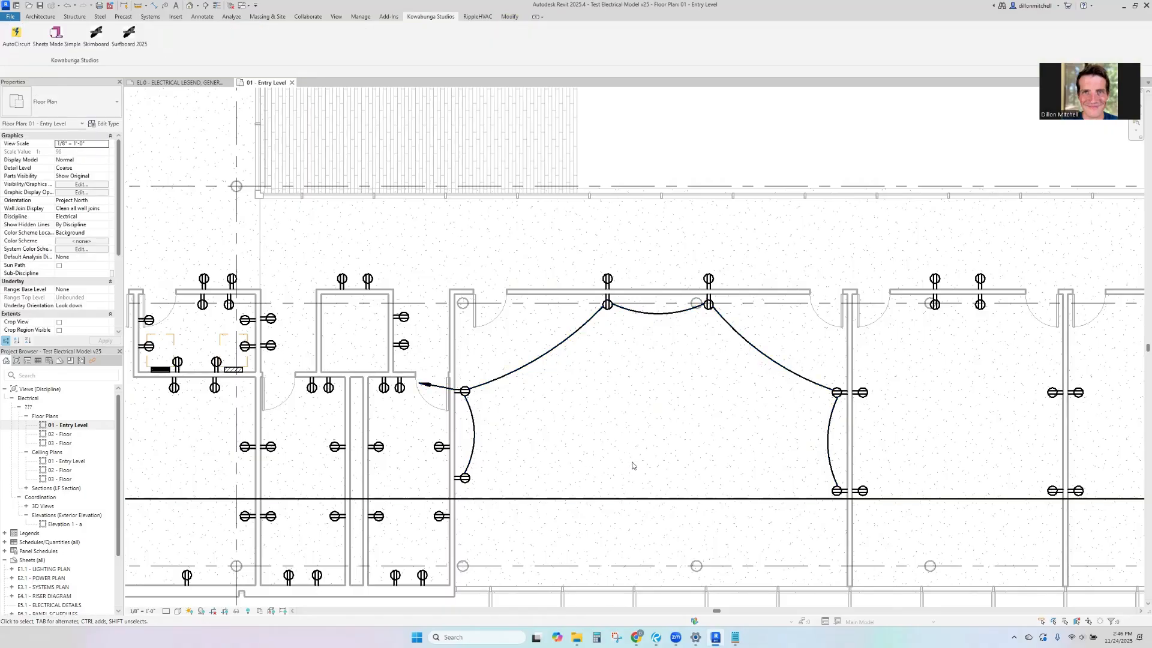
Convert the receptacle circuit of the adjacent smaller room to the east to chamfered wires.
middle_drag(633, 466, 222, 445)
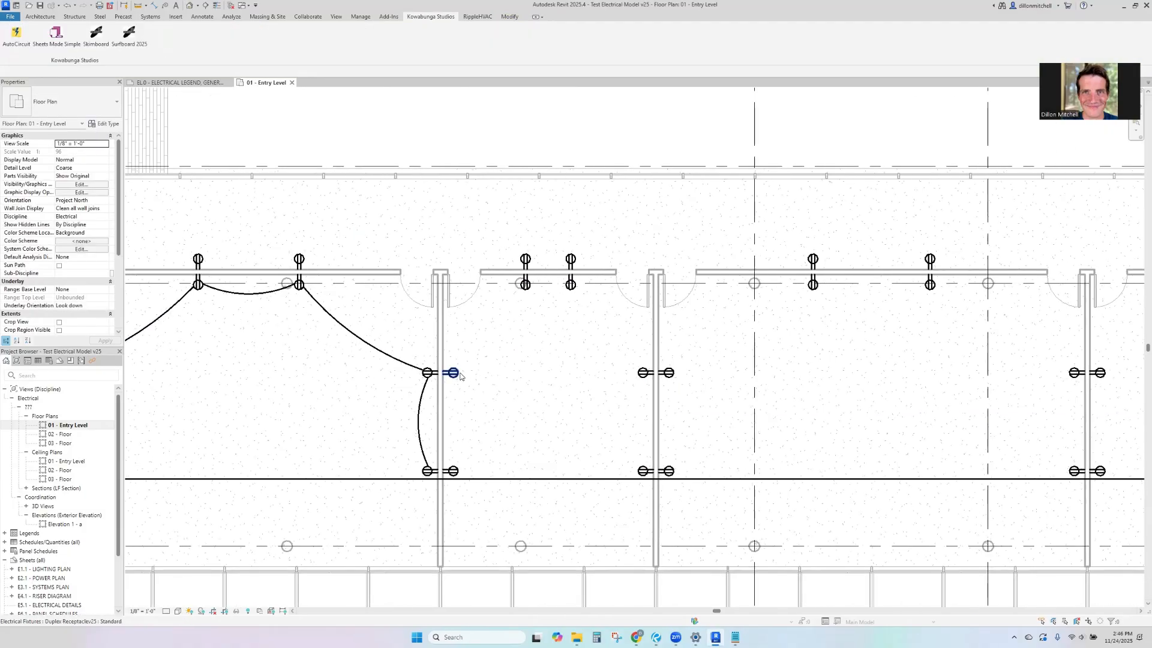
key(Tab)
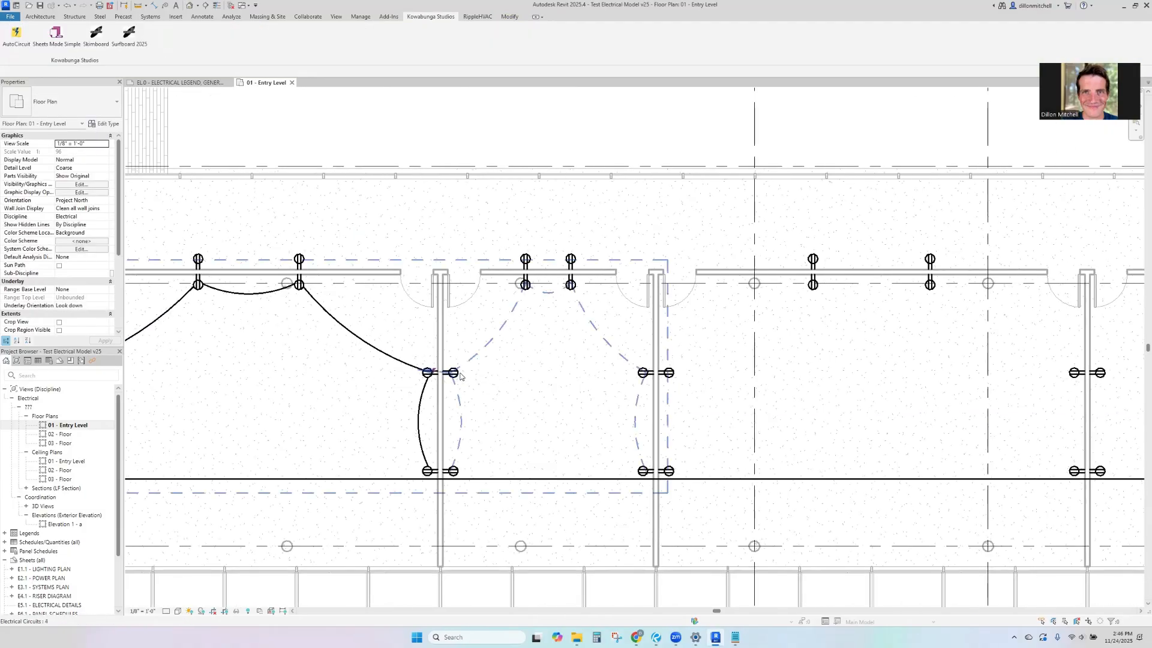
click(460, 376)
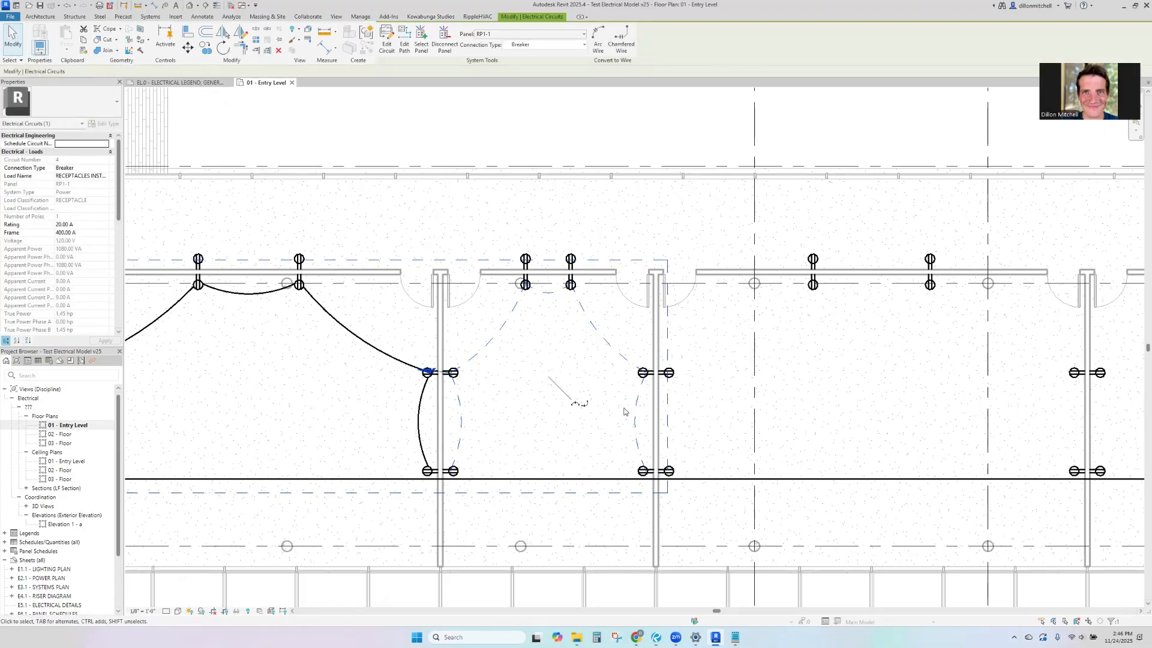
click(586, 408)
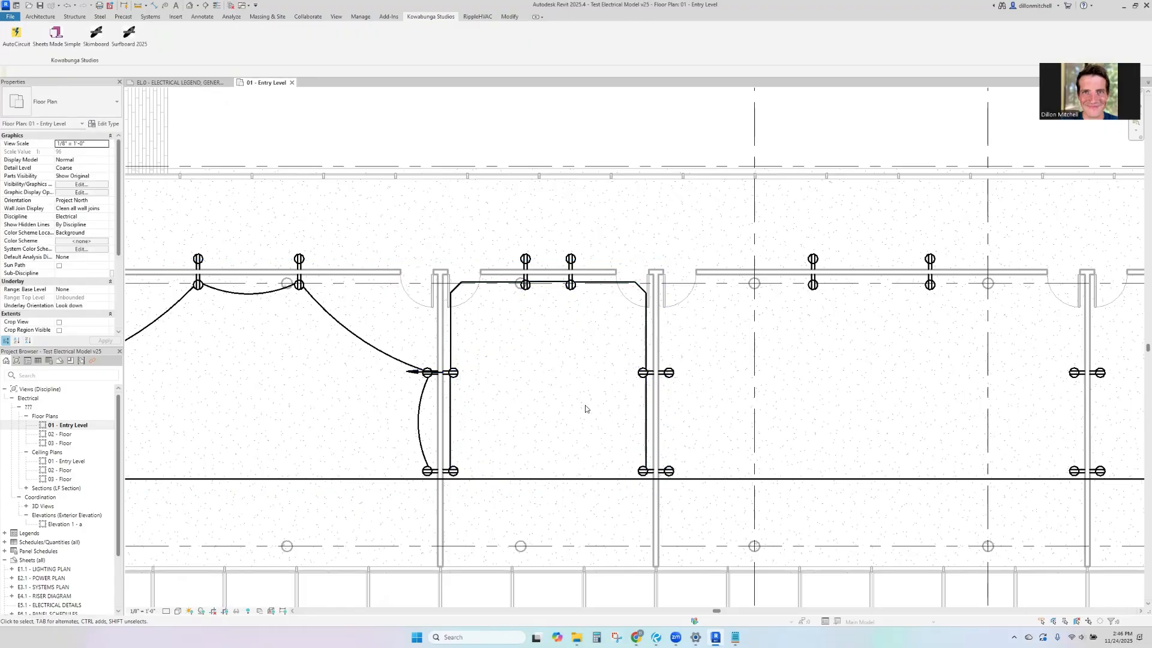
Examine the arc and chamfered wiring and the surrounding rooms on the entry level plan.
scroll(557, 321, down, 2)
middle_drag(560, 326, 538, 367)
scroll(231, 298, down, 1)
middle_drag(231, 298, 383, 355)
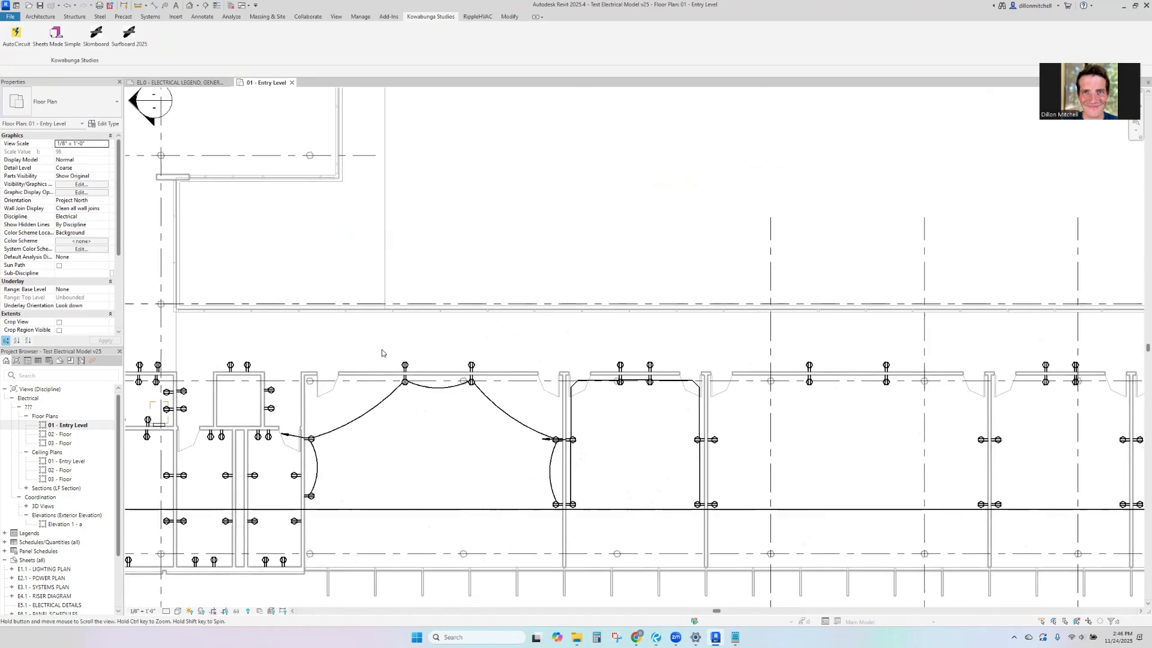
middle_drag(561, 360, 550, 390)
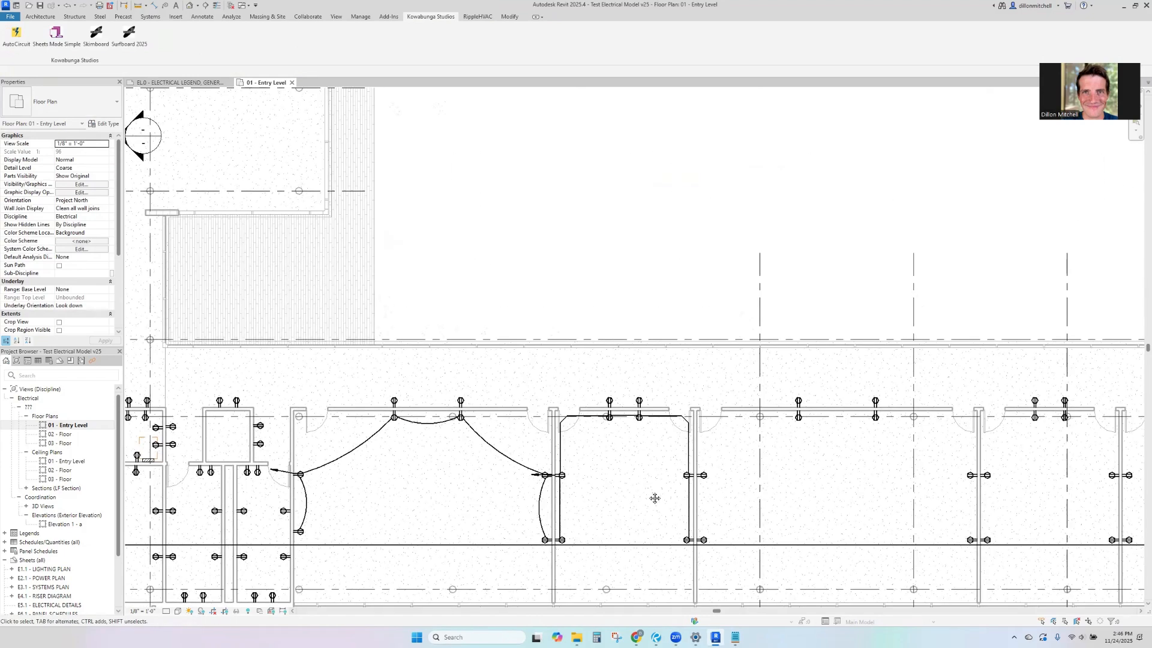
middle_drag(656, 496, 401, 482)
scroll(258, 466, down, 2)
middle_drag(288, 468, 591, 437)
scroll(180, 429, down, 1)
middle_drag(180, 428, 453, 424)
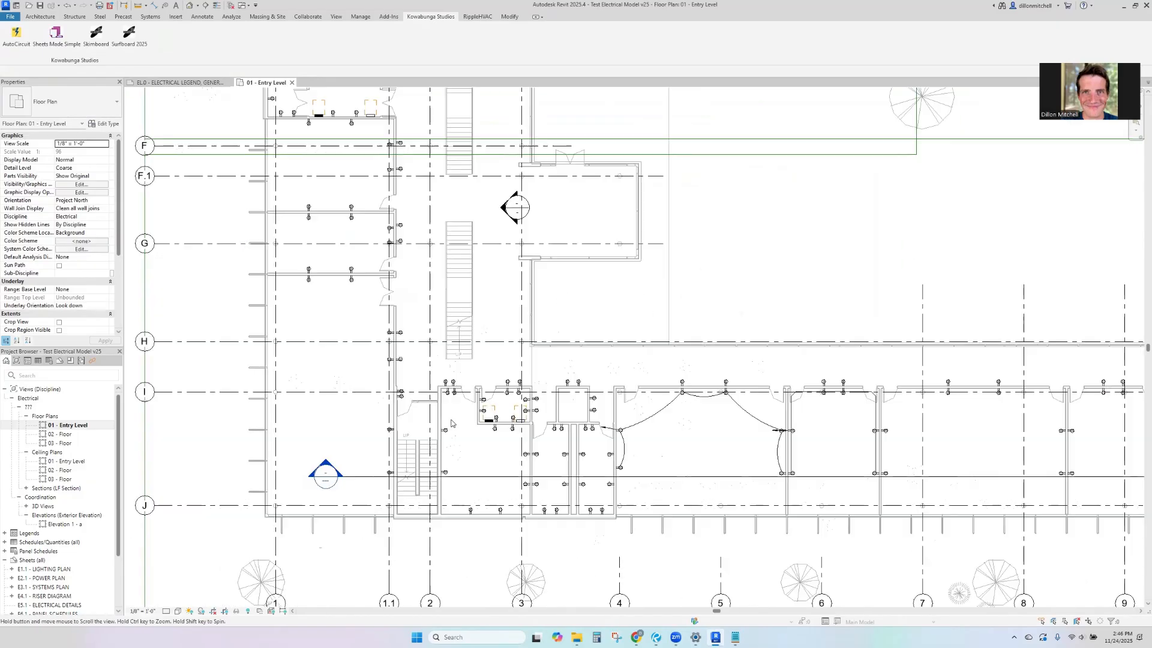
Open the panel schedule of panelboard RP1-1 in the electrical room, review its receptacle circuits, and close it.
scroll(453, 425, up, 4)
scroll(621, 440, up, 1)
middle_drag(529, 420, 280, 484)
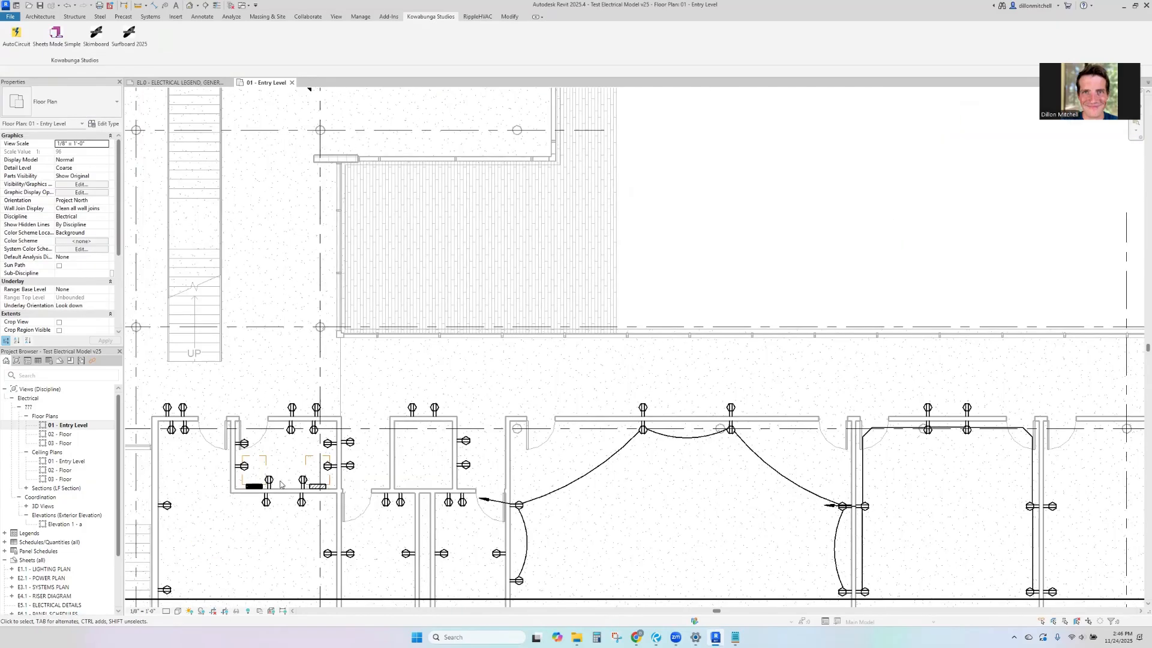
scroll(281, 480, up, 3)
click(352, 491)
key(Escape)
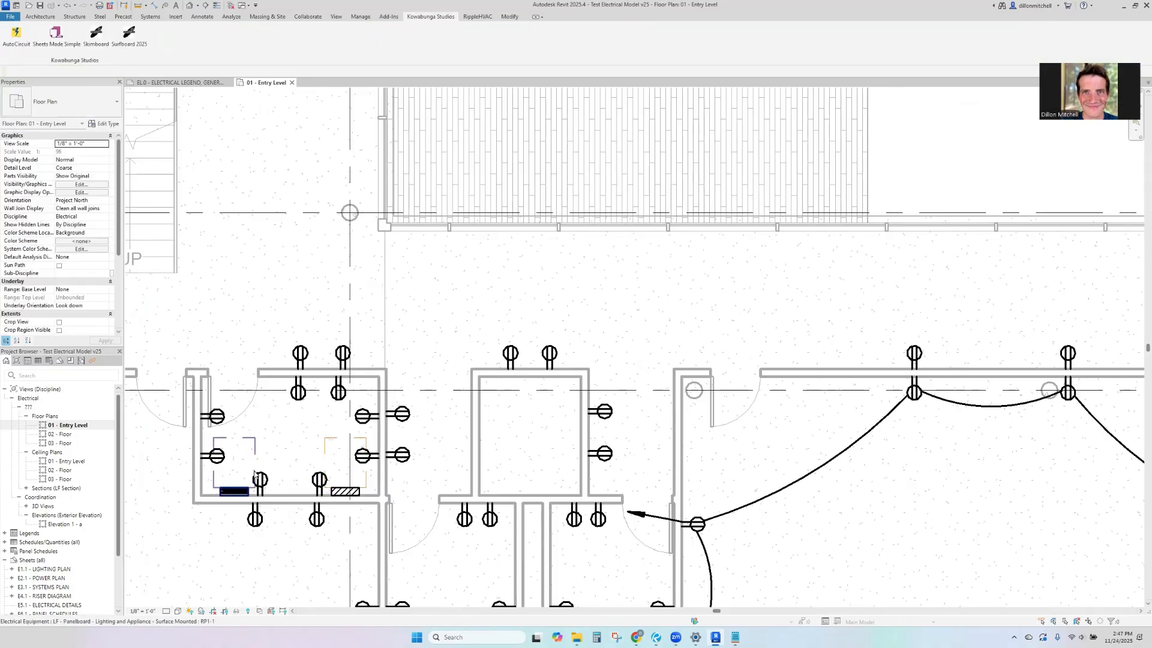
click(255, 474)
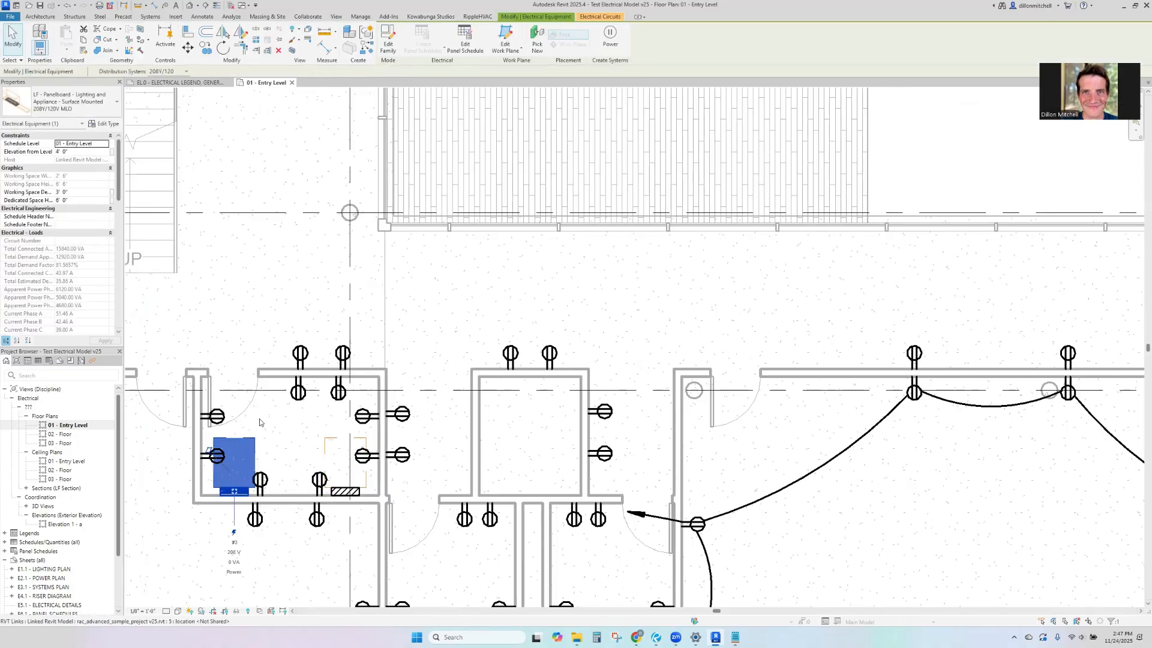
click(466, 38)
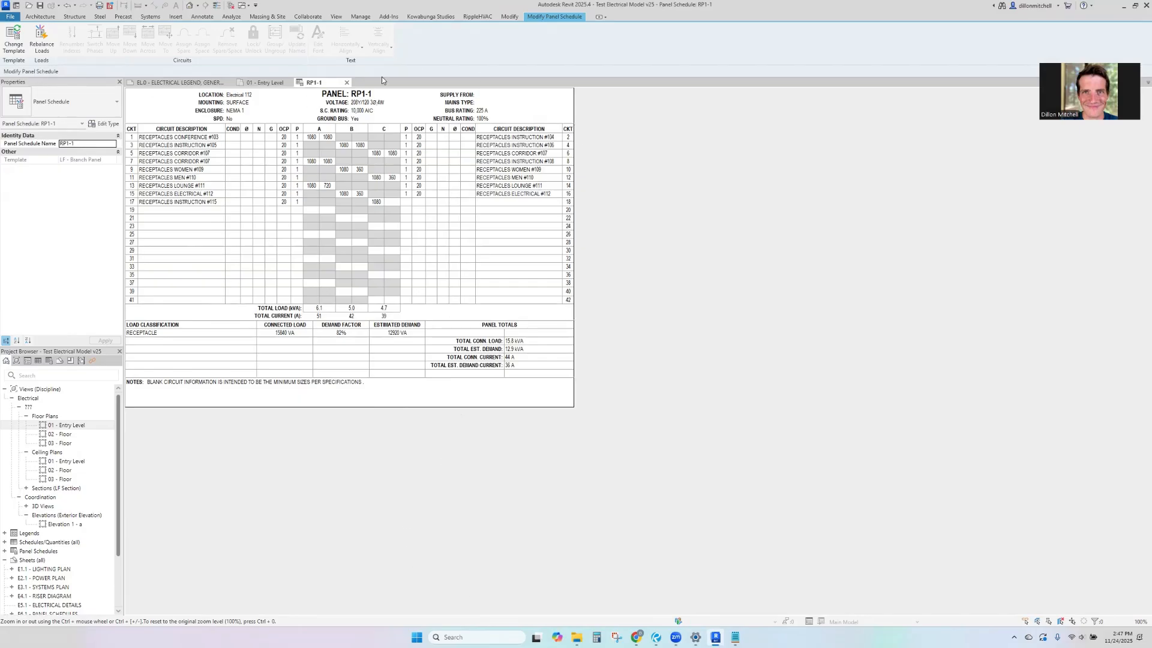
click(432, 139)
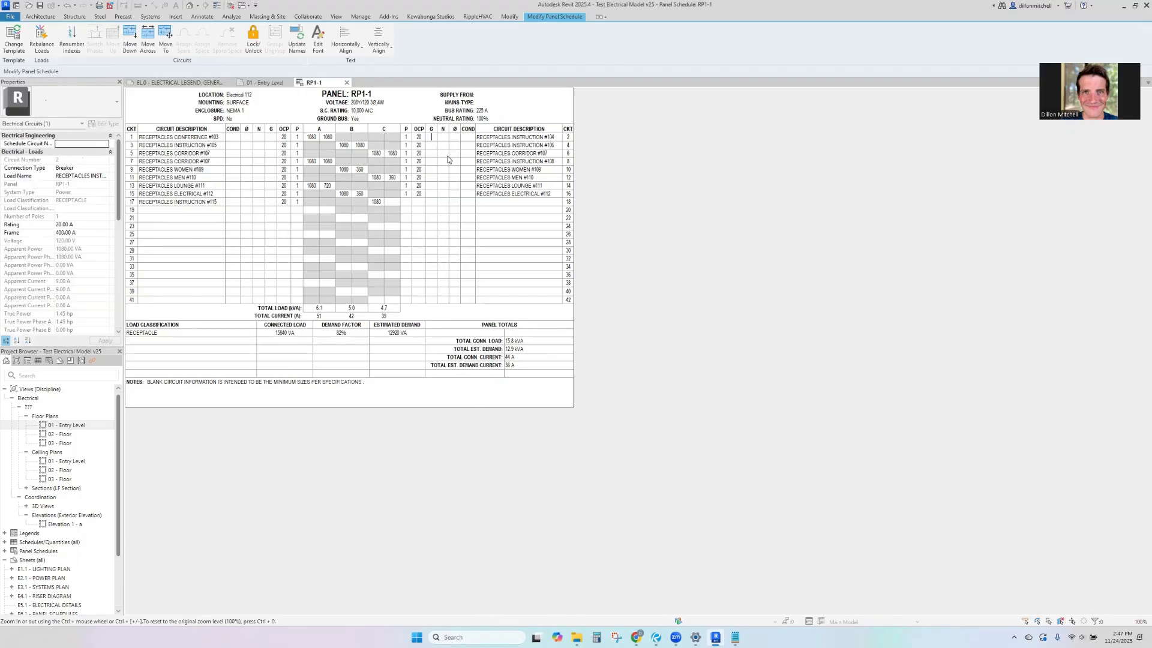
click(347, 82)
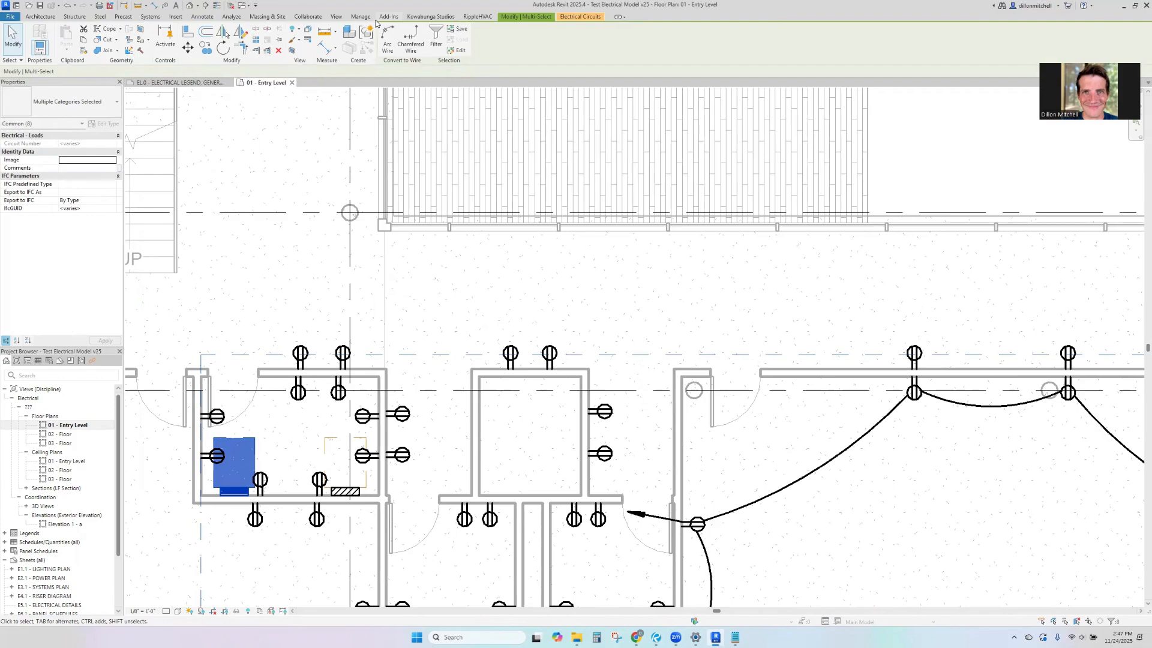
Open the LF - Branch Panel panel schedule template for editing.
click(363, 17)
click(414, 51)
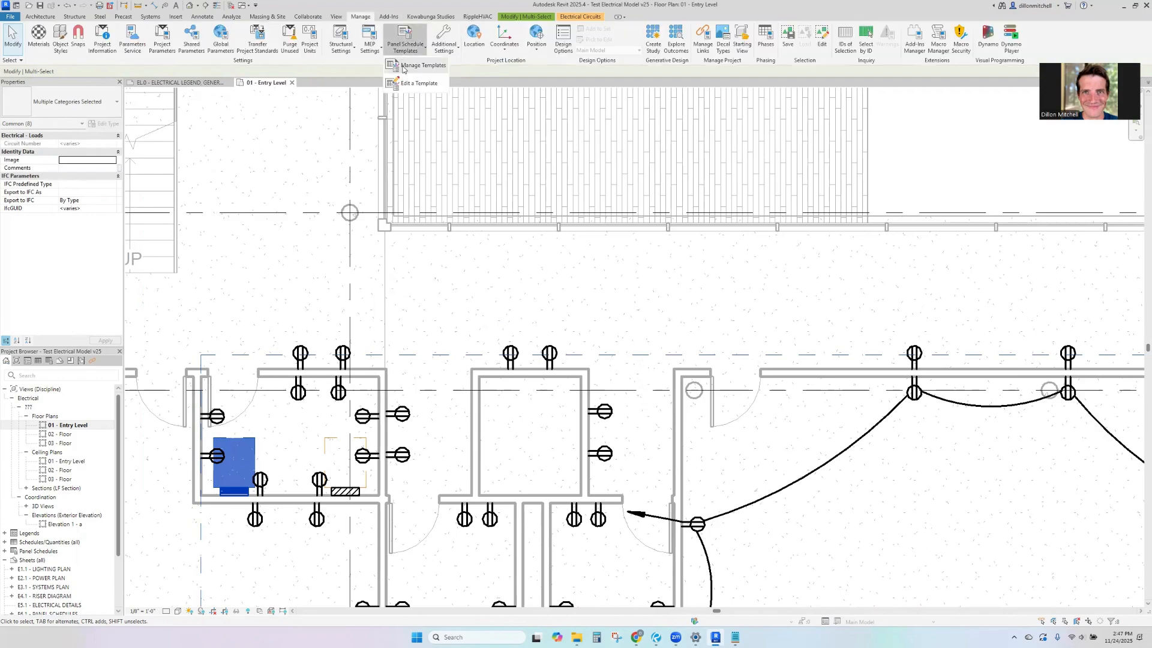
click(414, 84)
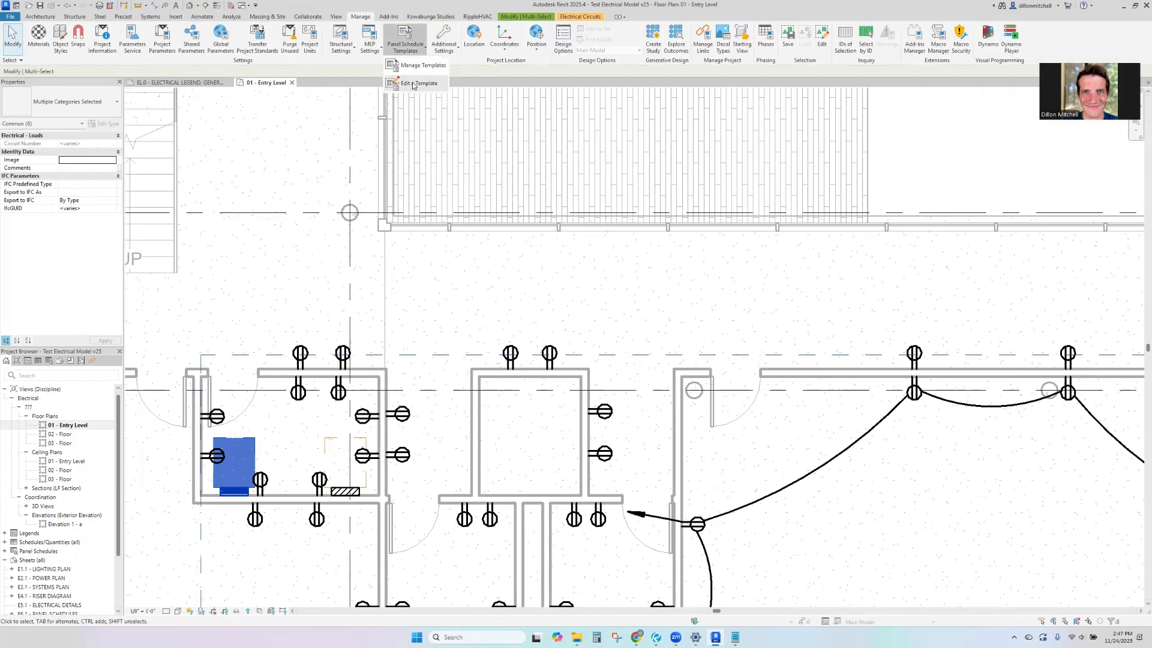
click(594, 401)
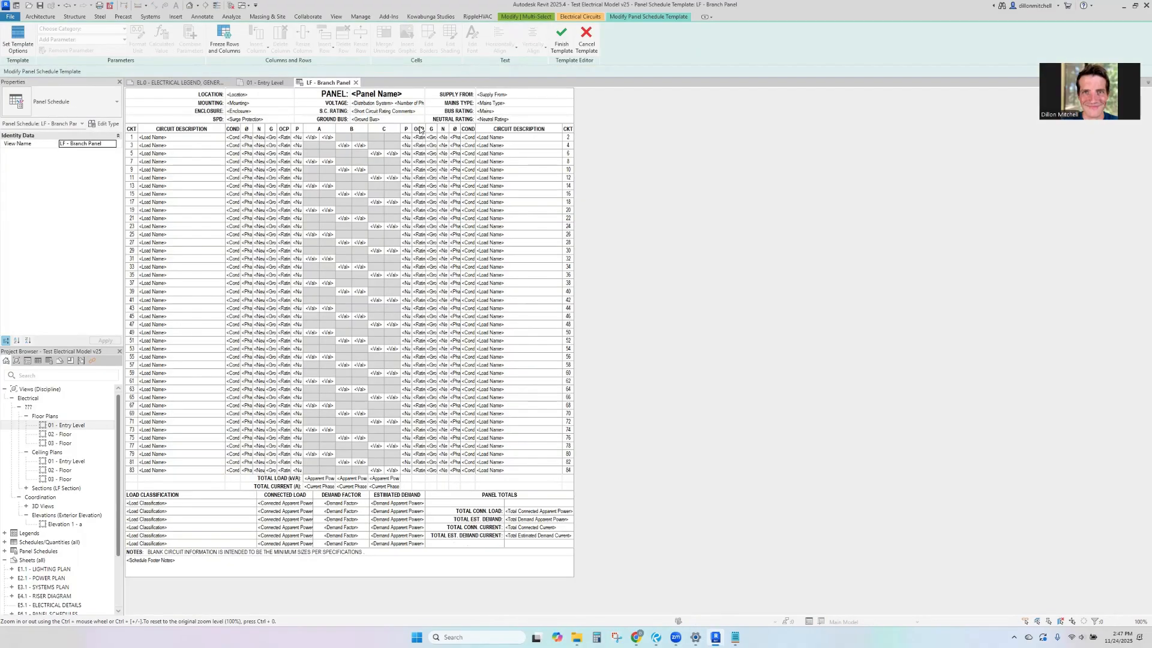
Look through the electrical circuit parameters available for the OCP column of the branch panel template.
click(288, 132)
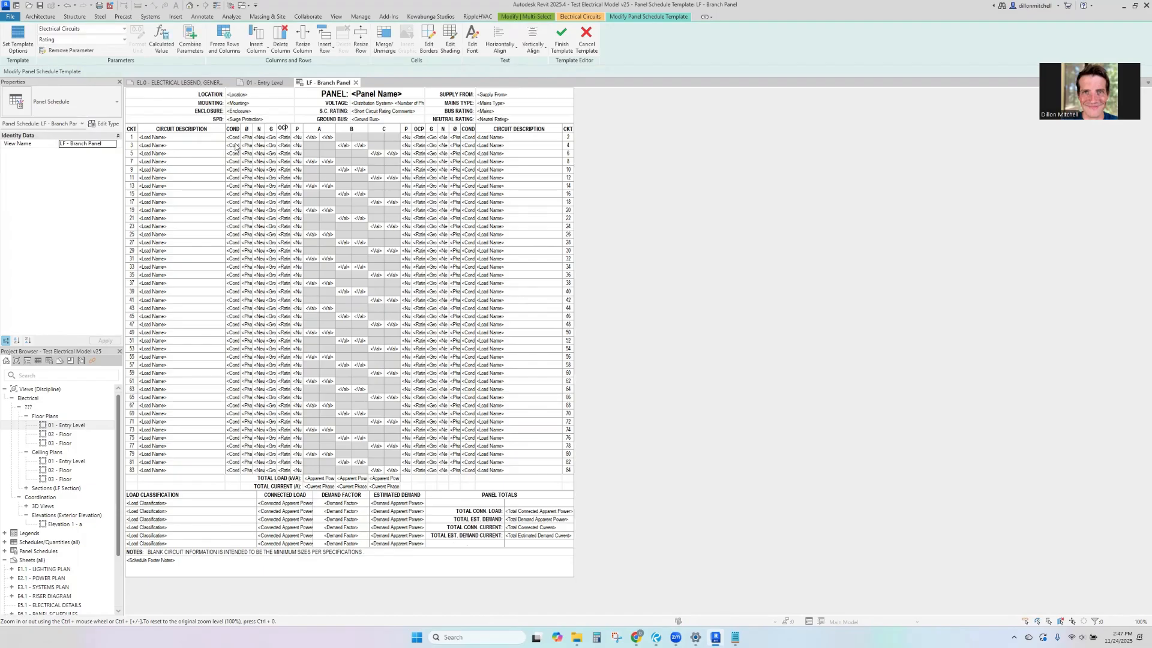
click(99, 40)
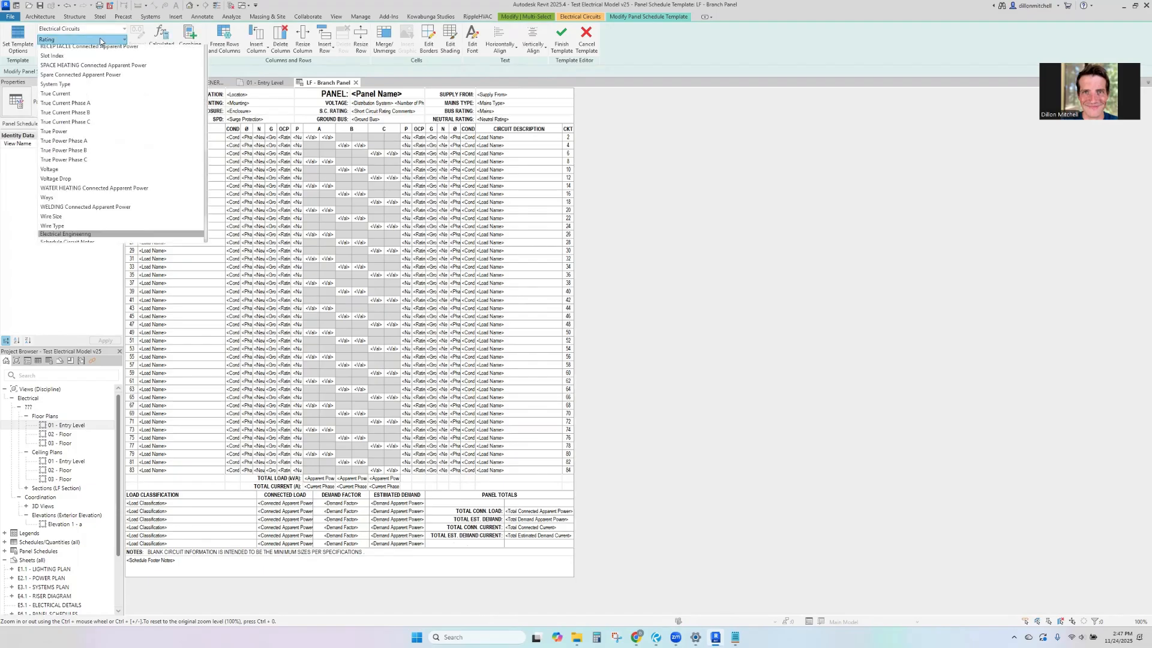
scroll(139, 203, down, 3)
scroll(141, 207, up, 10)
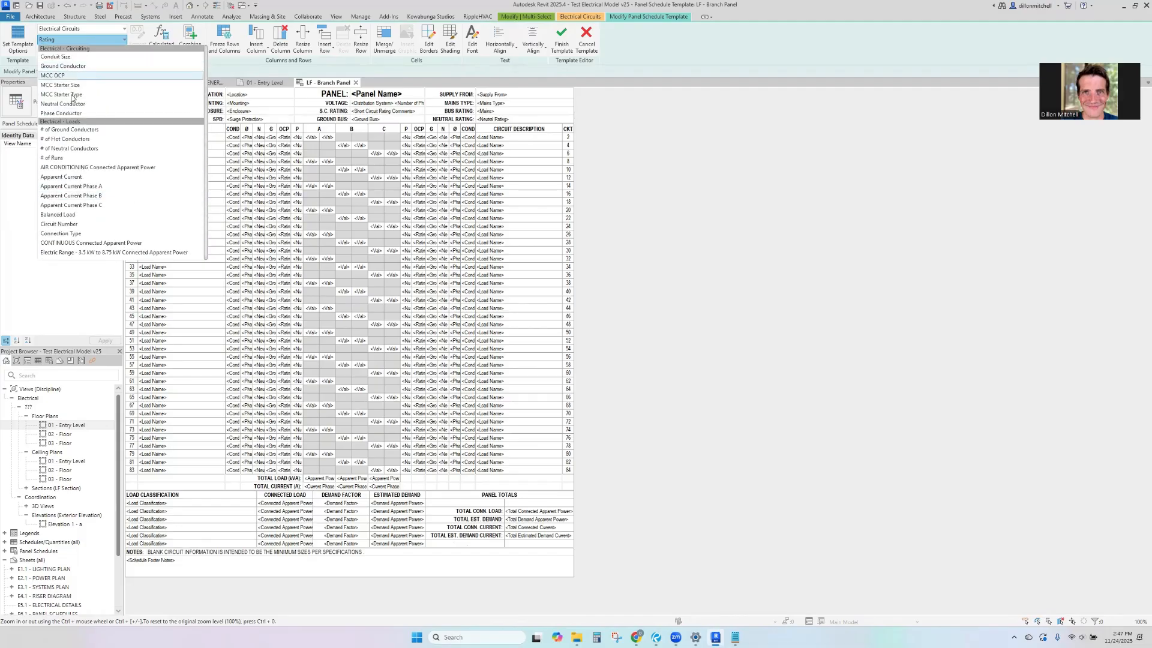
scroll(74, 105, down, 13)
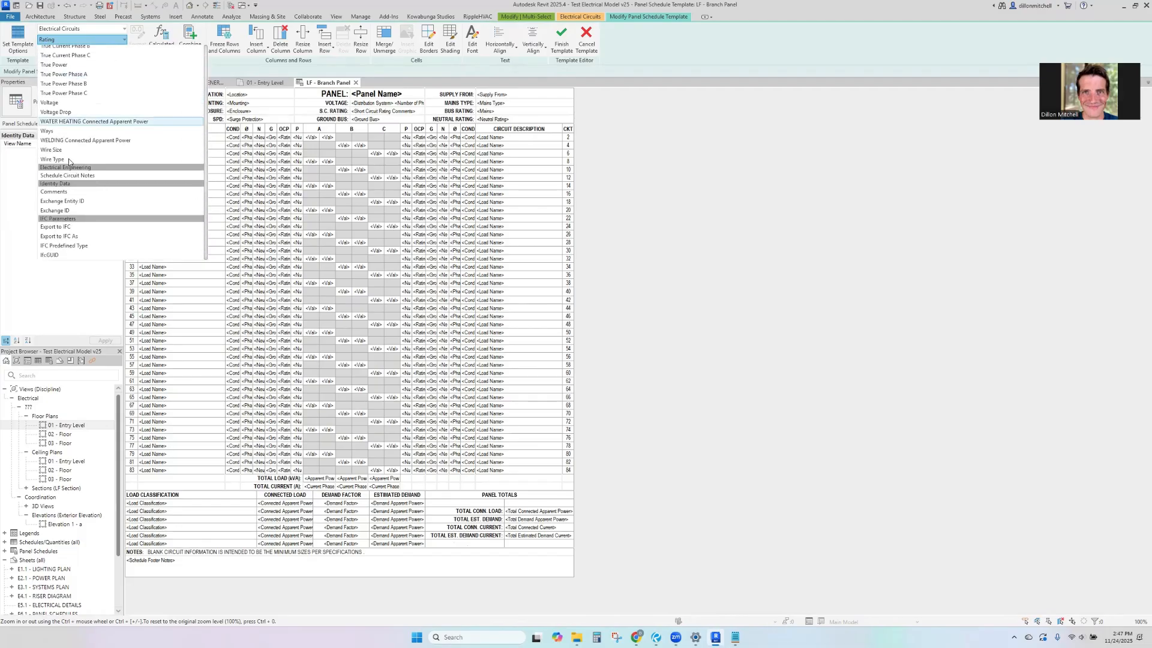
click(582, 117)
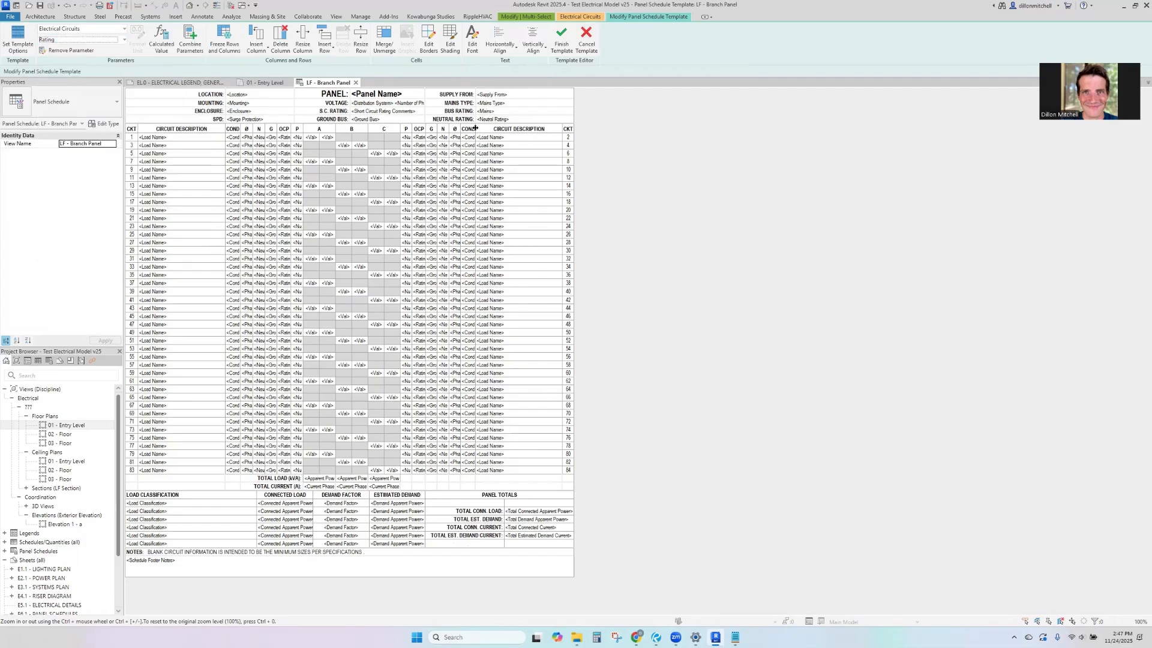
Widen the COND columns slightly in the branch panel template and finish editing the template.
drag(475, 128, 478, 128)
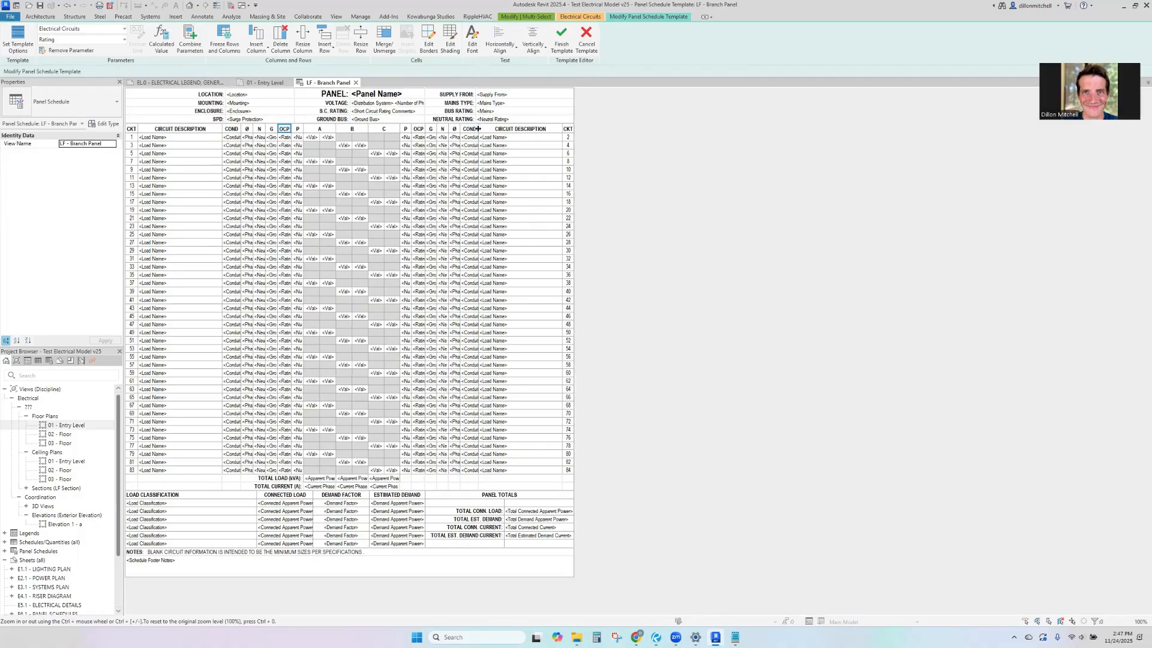
click(562, 37)
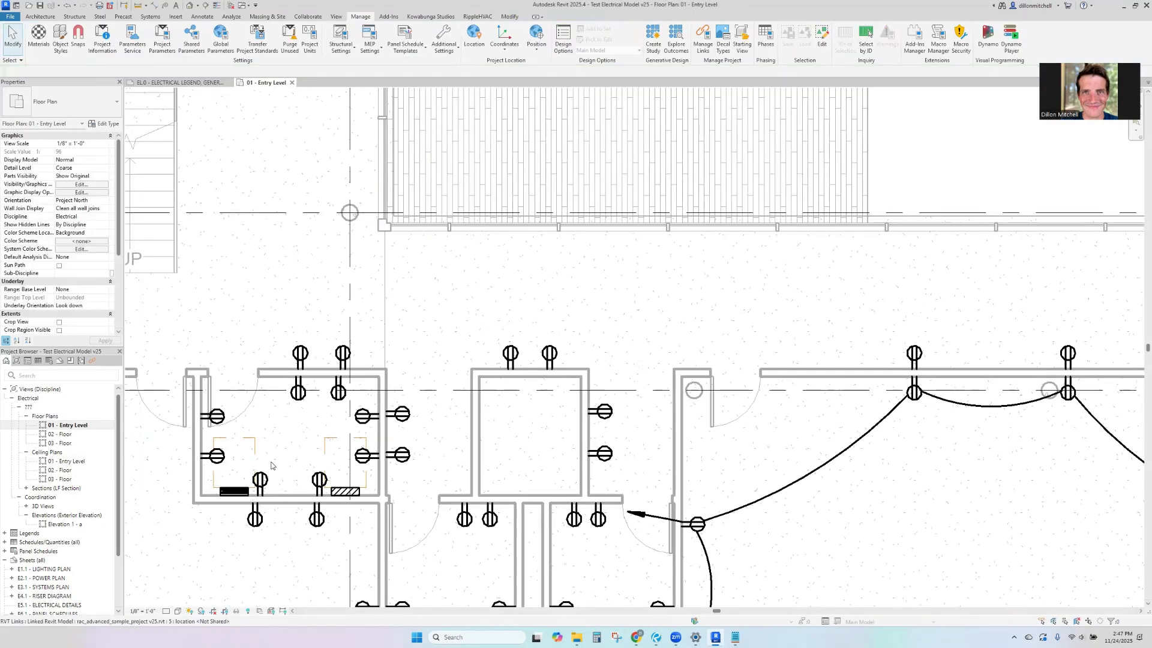
Open the panel schedule of panelboard RP1-1 and select the empty conduit cell of circuit 1.
click(247, 478)
click(465, 40)
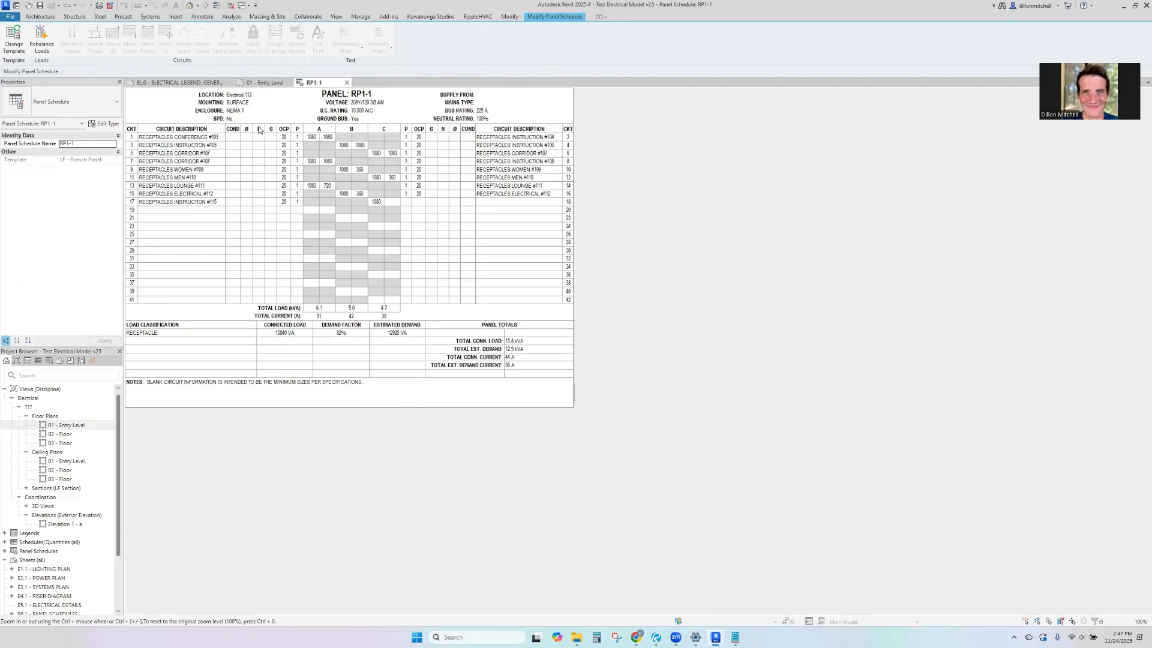
click(254, 130)
click(248, 131)
click(248, 138)
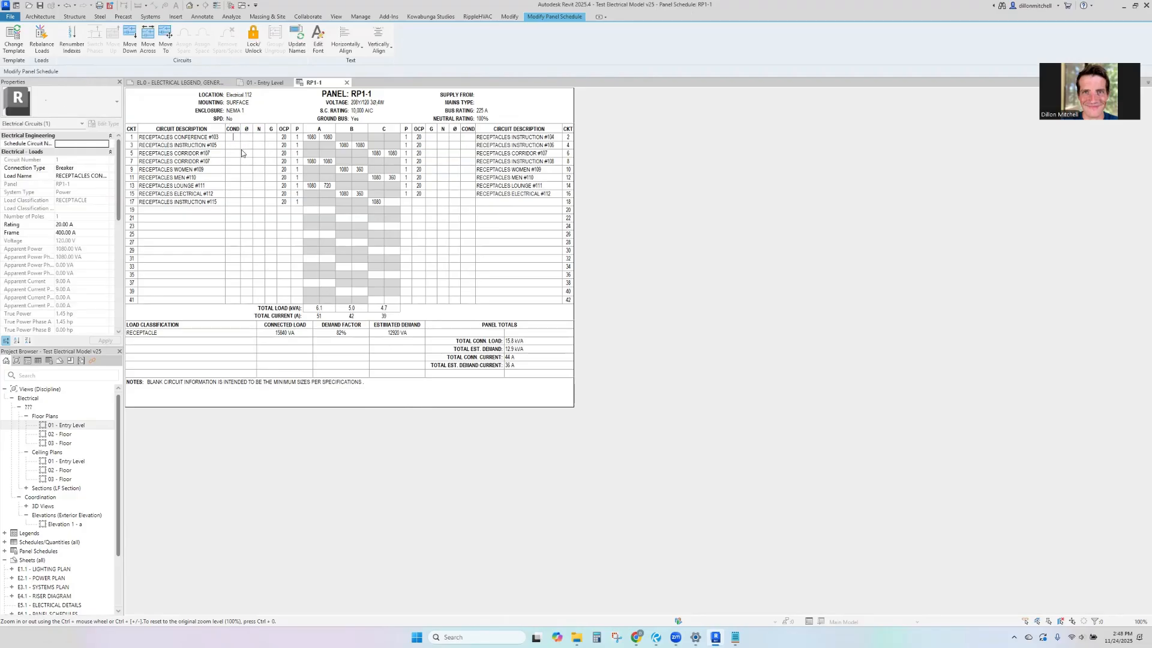
Set the frame of circuit 17, RECEPTACLES INSTRUCTION #115, to 20 A.
click(234, 195)
click(239, 209)
click(243, 202)
click(246, 203)
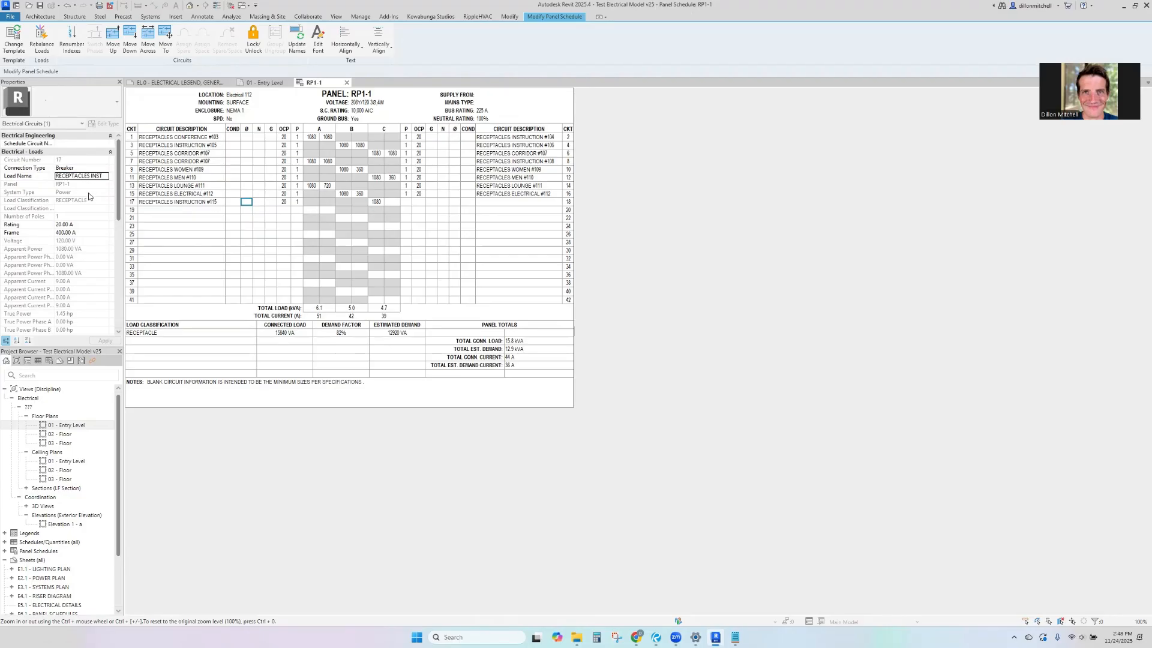
click(93, 234)
text(20)
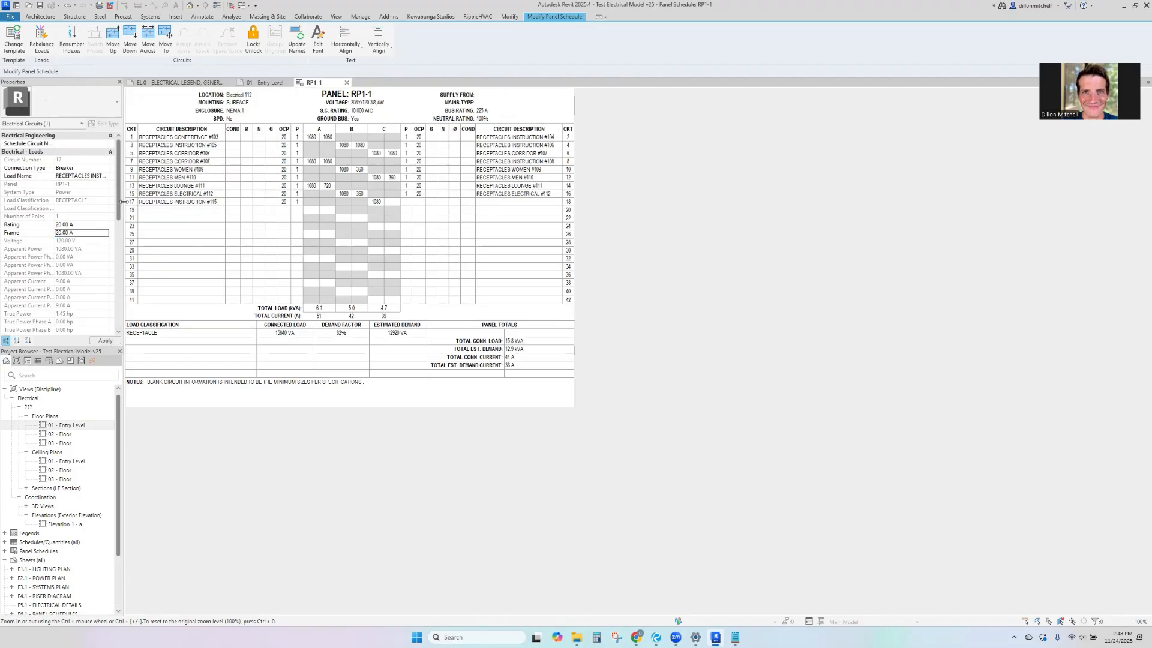
Review the voltage drop, length, wire type and wire size properties of circuit 17, widening the property name column to read them.
drag(116, 214, 114, 253)
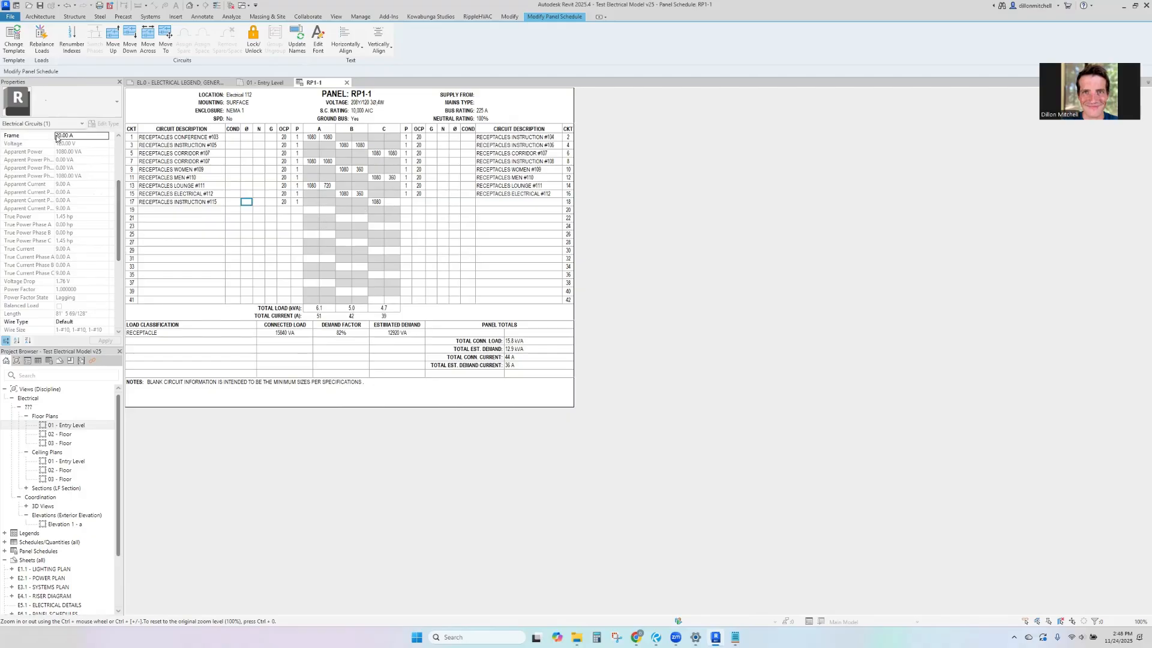
drag(55, 135, 70, 136)
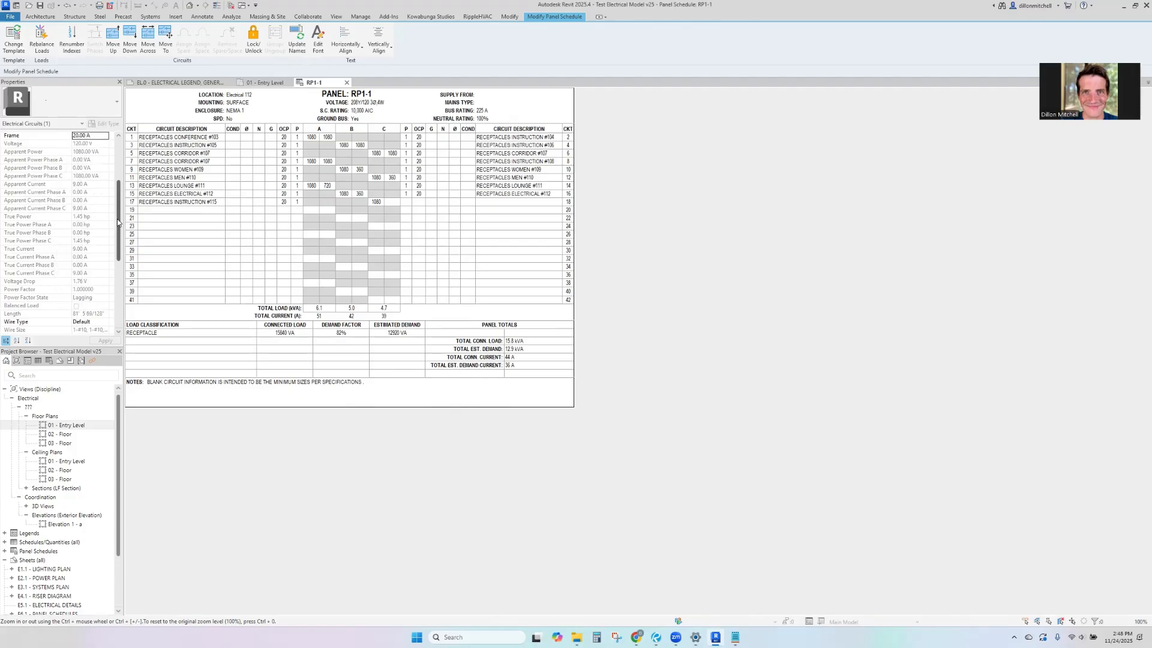
click(246, 202)
drag(118, 241, 116, 270)
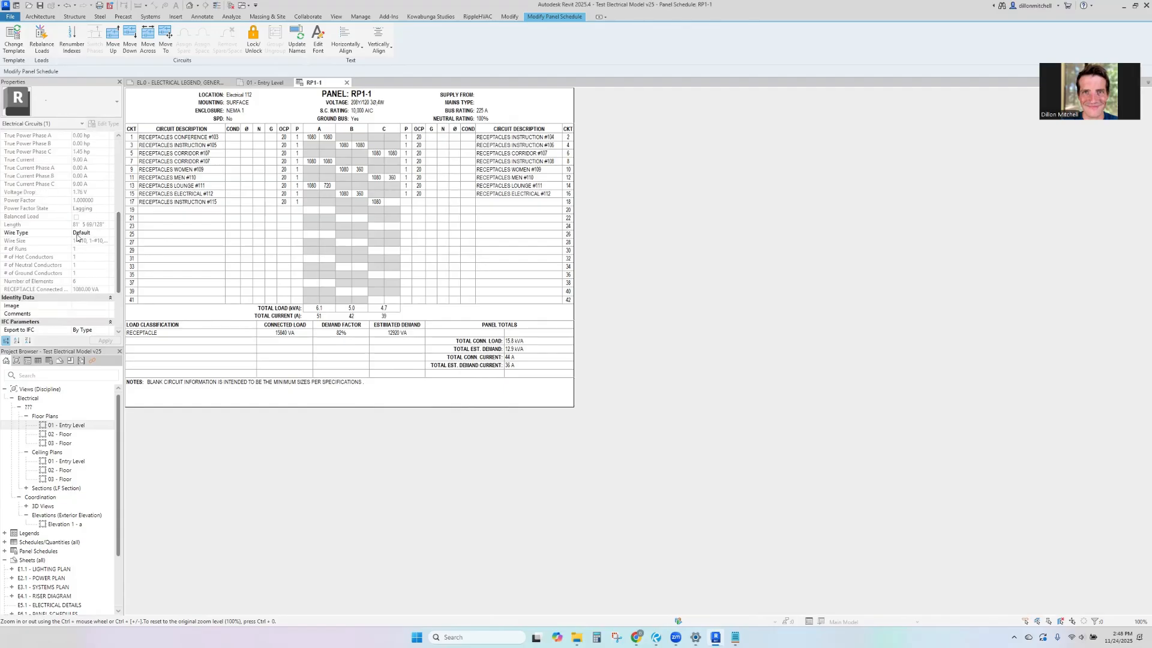
click(247, 201)
mouse_move(118, 269)
mouse_down()
mouse_move(118, 309)
mouse_move(106, 258)
mouse_move(106, 268)
mouse_up()
click(89, 232)
Open the wire sizes table in the project's Electrical Settings.
click(308, 17)
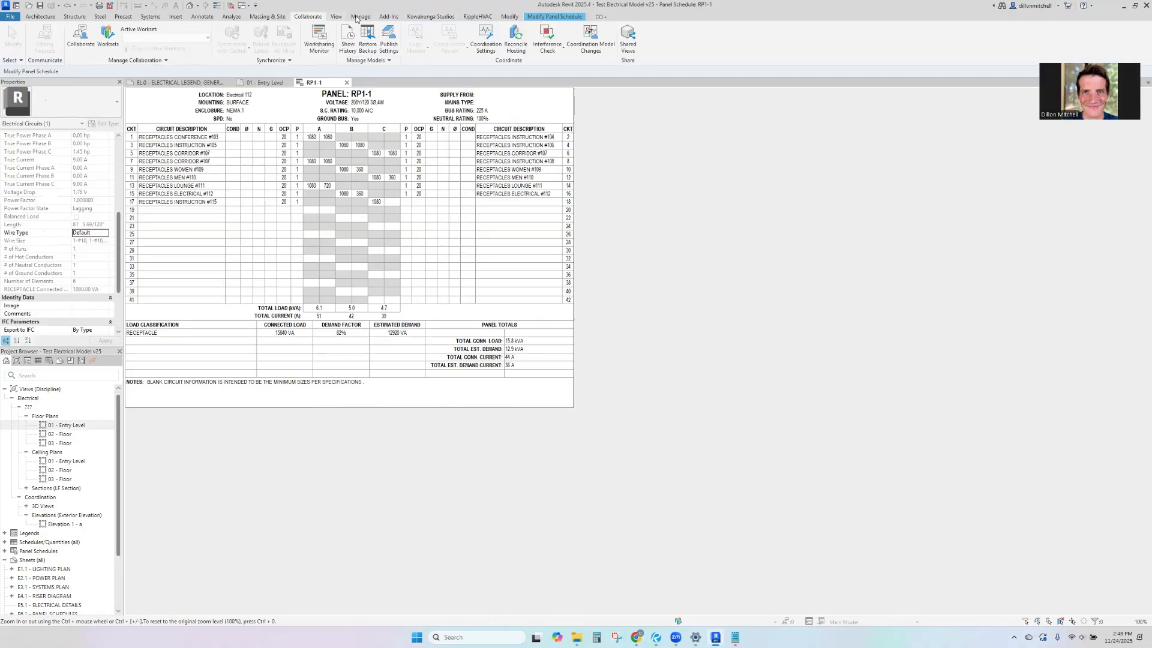
click(363, 18)
click(444, 42)
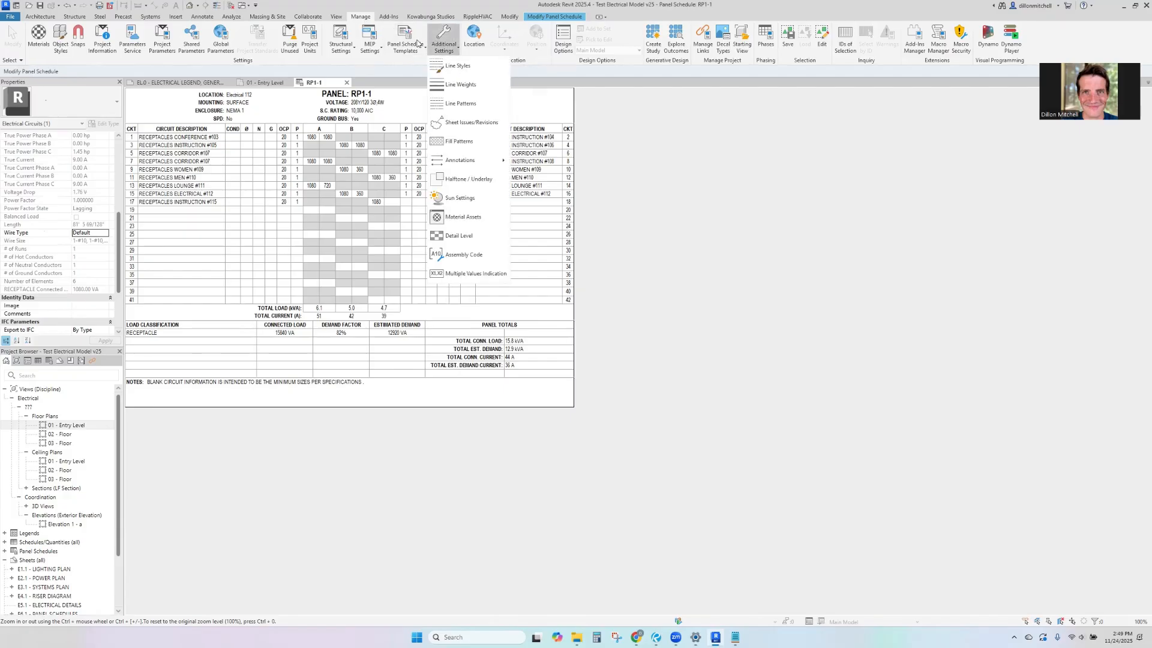
click(396, 44)
click(369, 48)
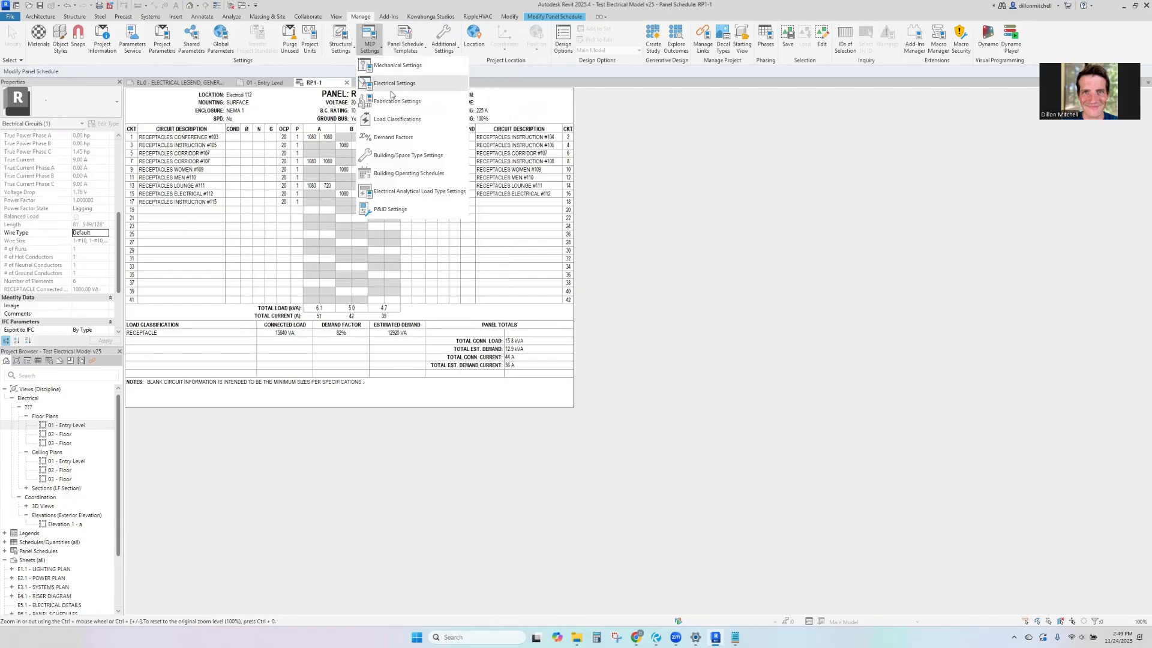
click(391, 102)
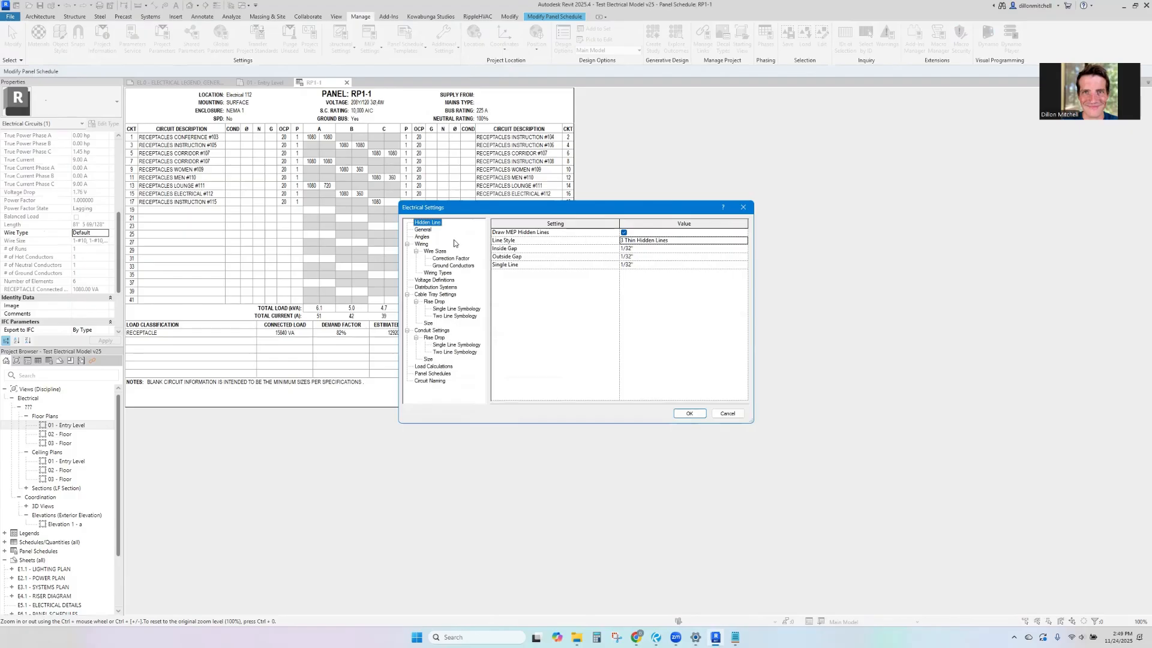
click(432, 252)
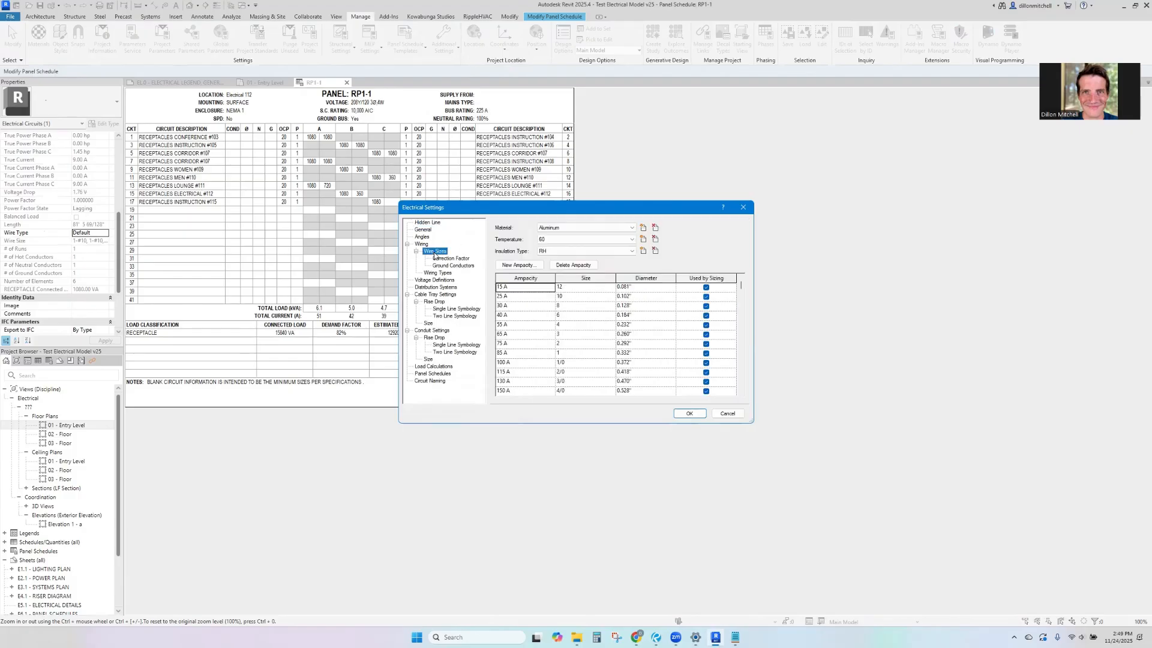
Display the wire sizes for copper at temperature 60 with THWN-2 insulation.
click(591, 228)
click(591, 242)
click(591, 240)
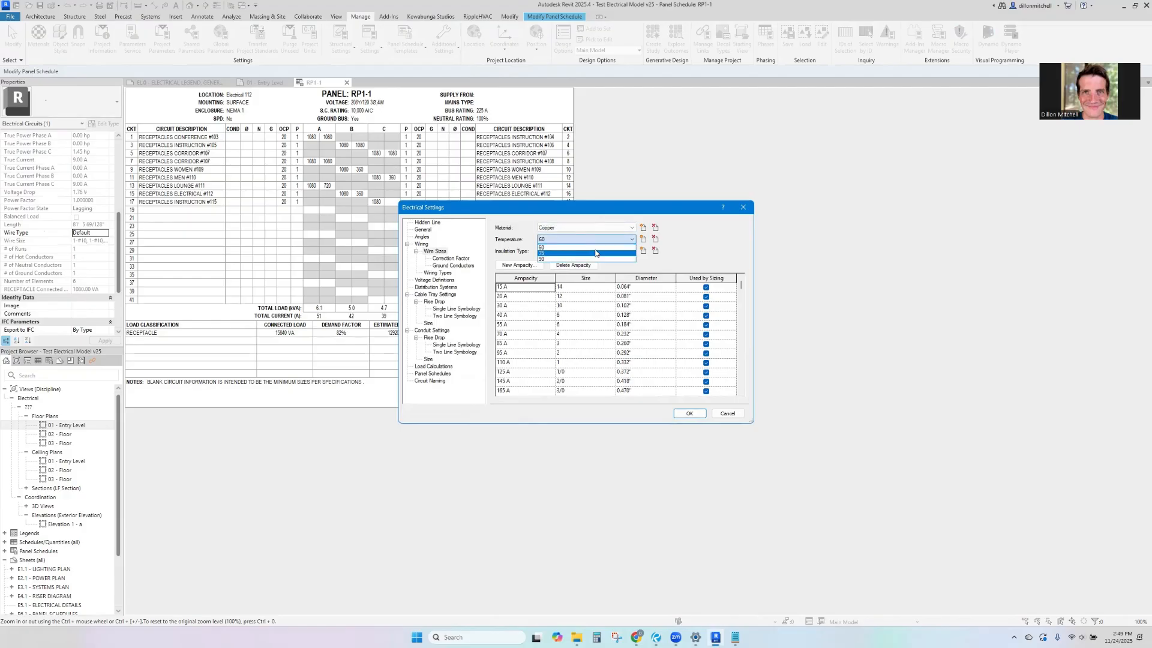
click(585, 247)
click(585, 251)
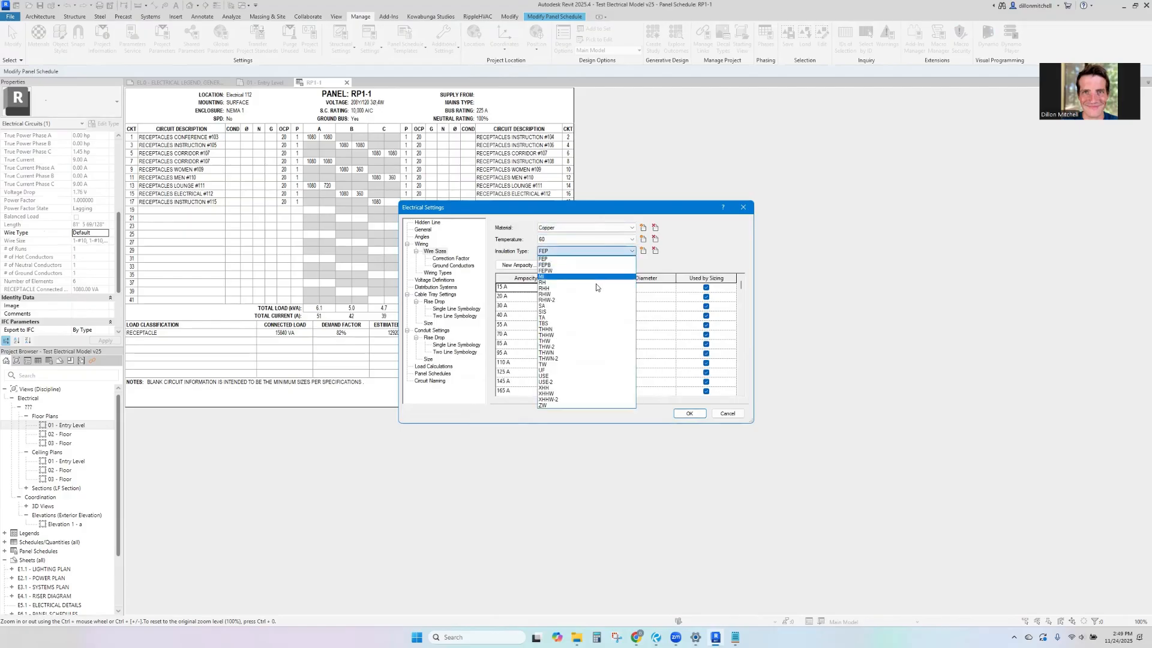
click(595, 359)
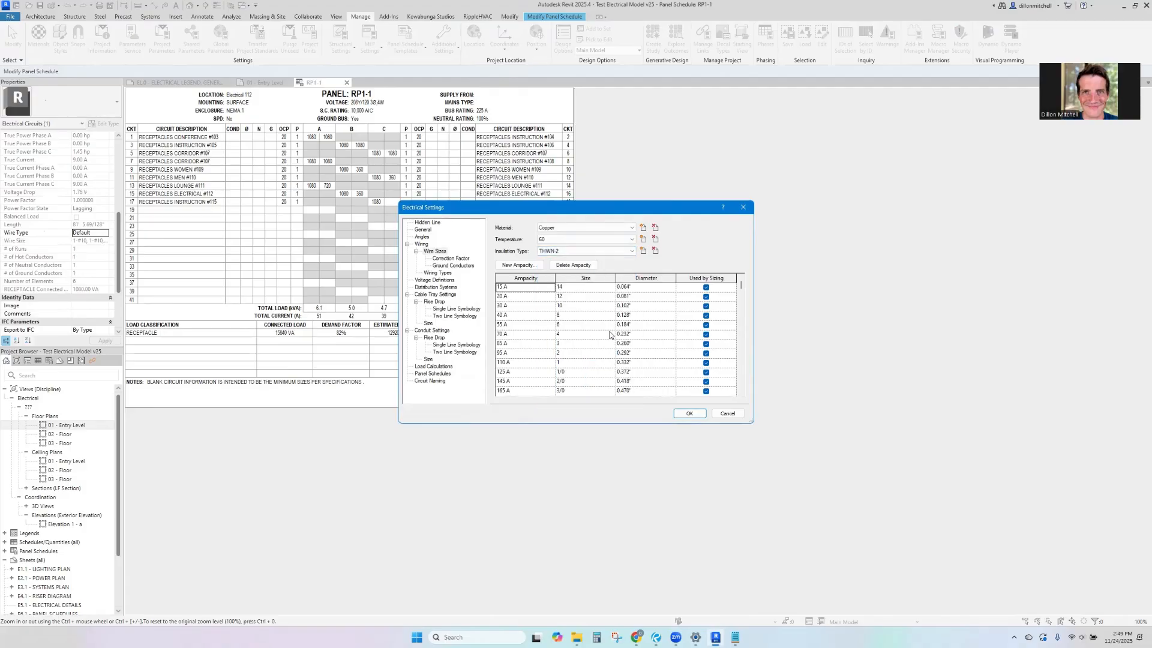
Change the Default wiring type to copper material with a 75 °C temperature rating.
click(448, 274)
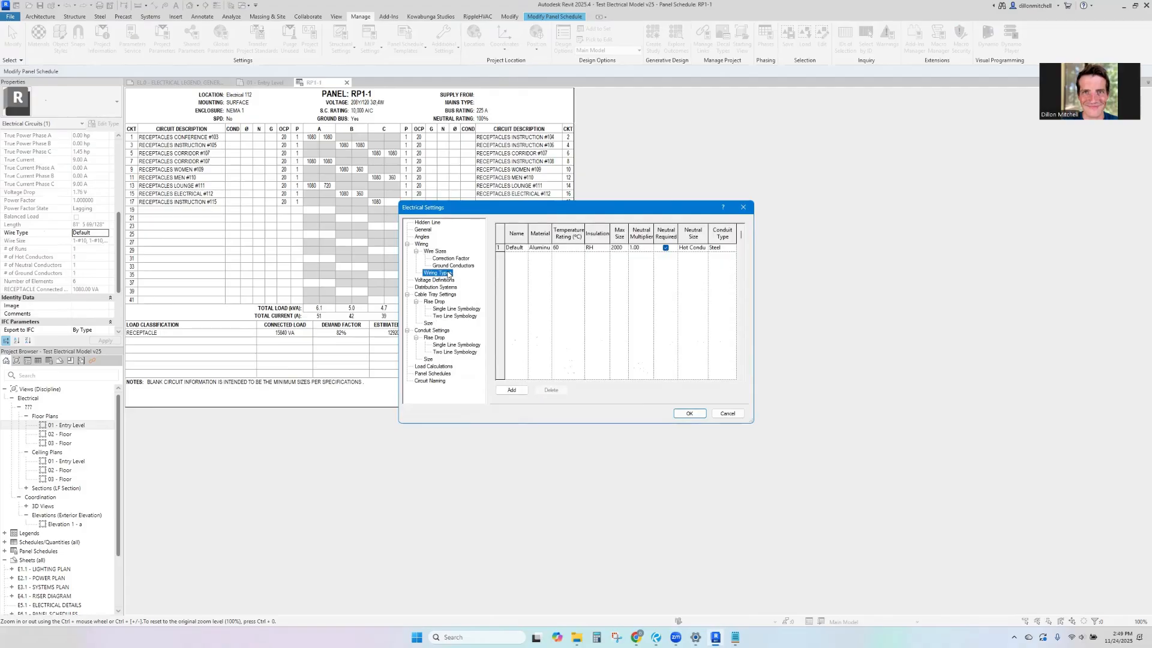
click(548, 251)
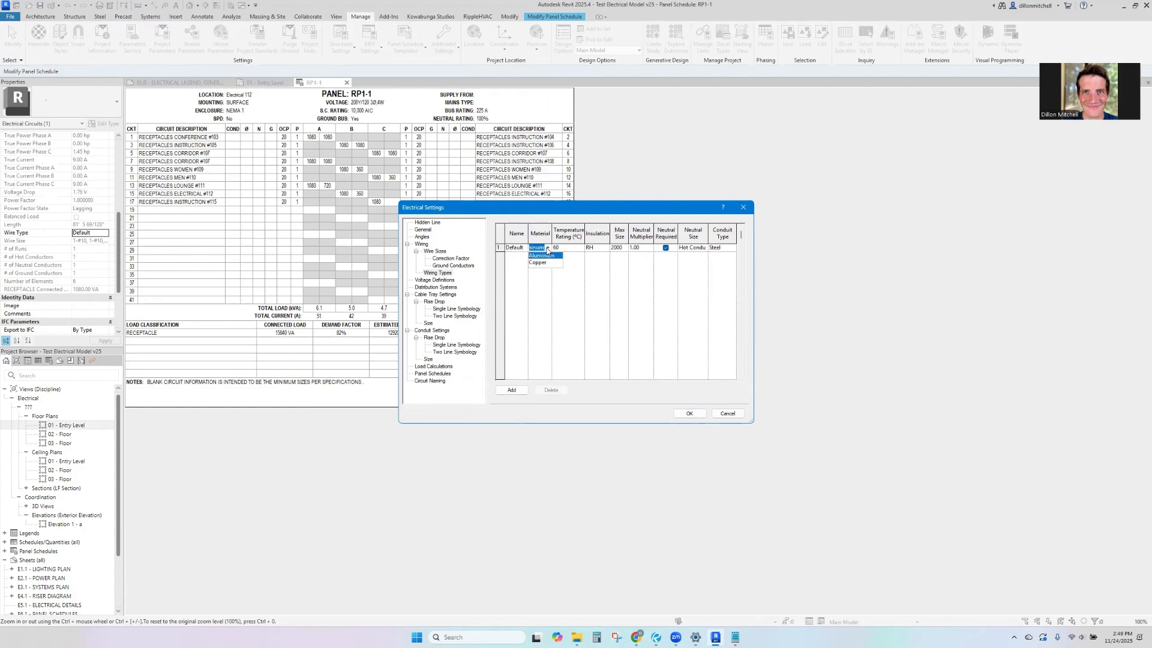
click(549, 264)
click(580, 249)
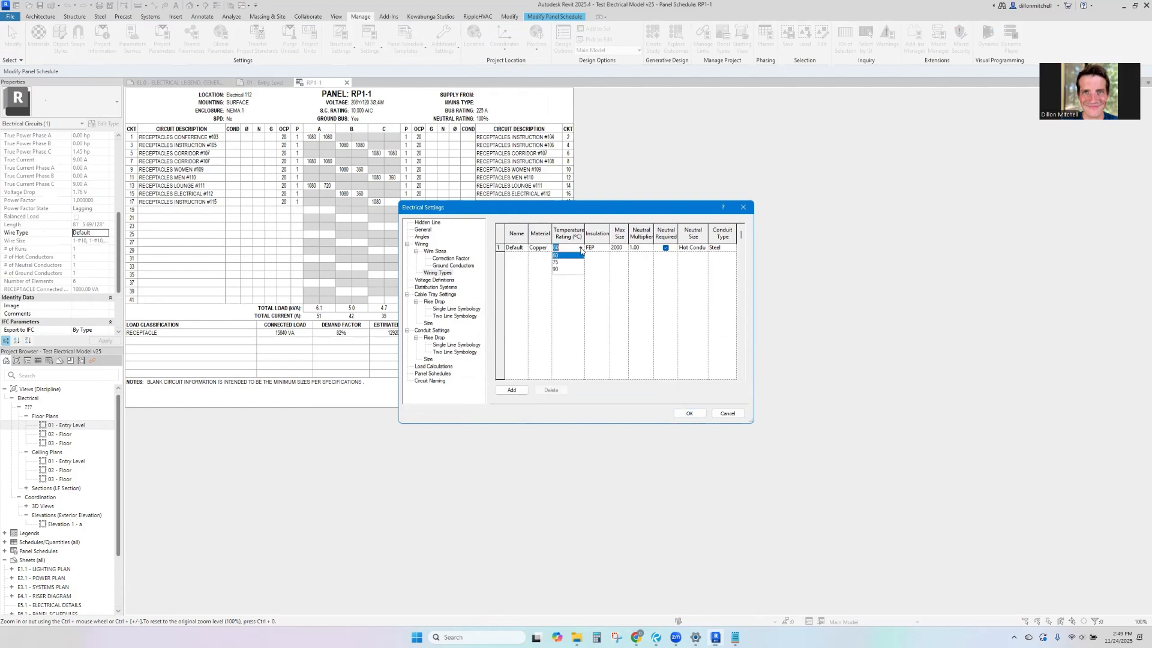
click(555, 262)
Set the Default wiring type's insulation to THHN, keep the steel conduit type, and apply the electrical settings.
click(597, 248)
click(606, 248)
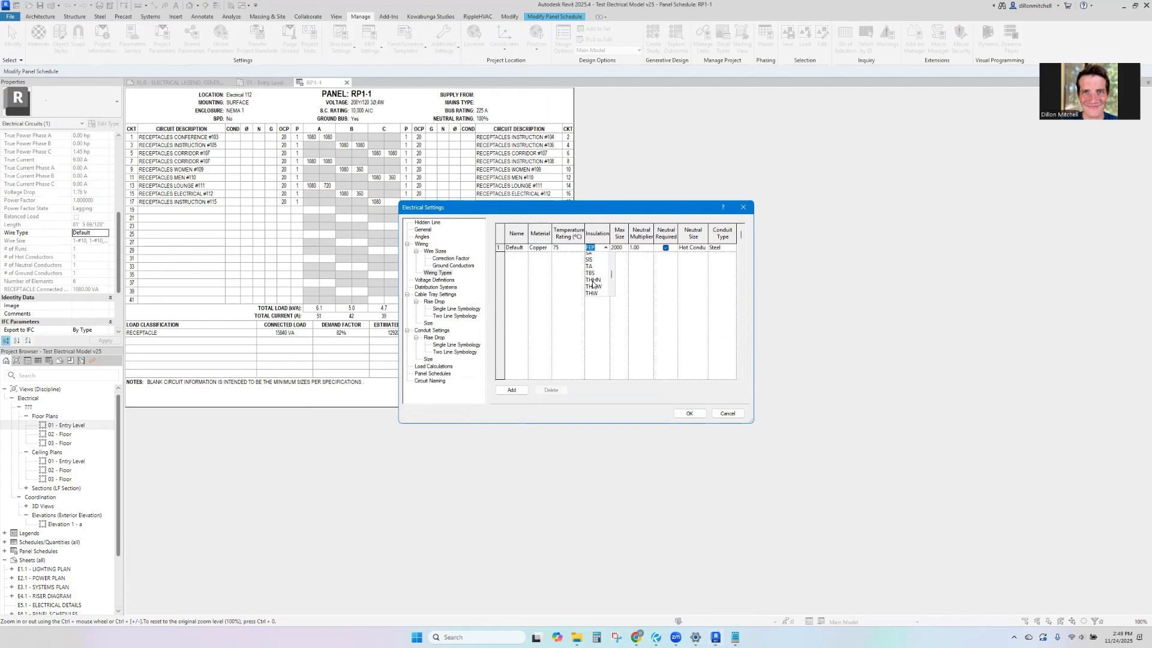
scroll(594, 282, down, 2)
click(600, 257)
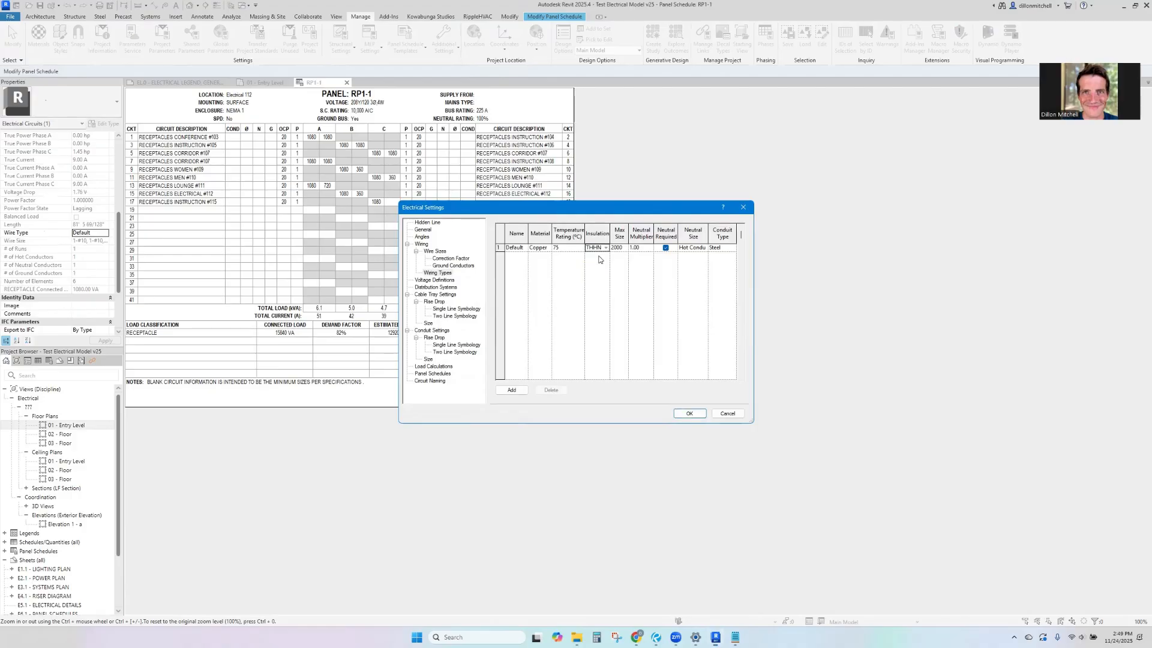
click(731, 247)
click(734, 247)
click(735, 246)
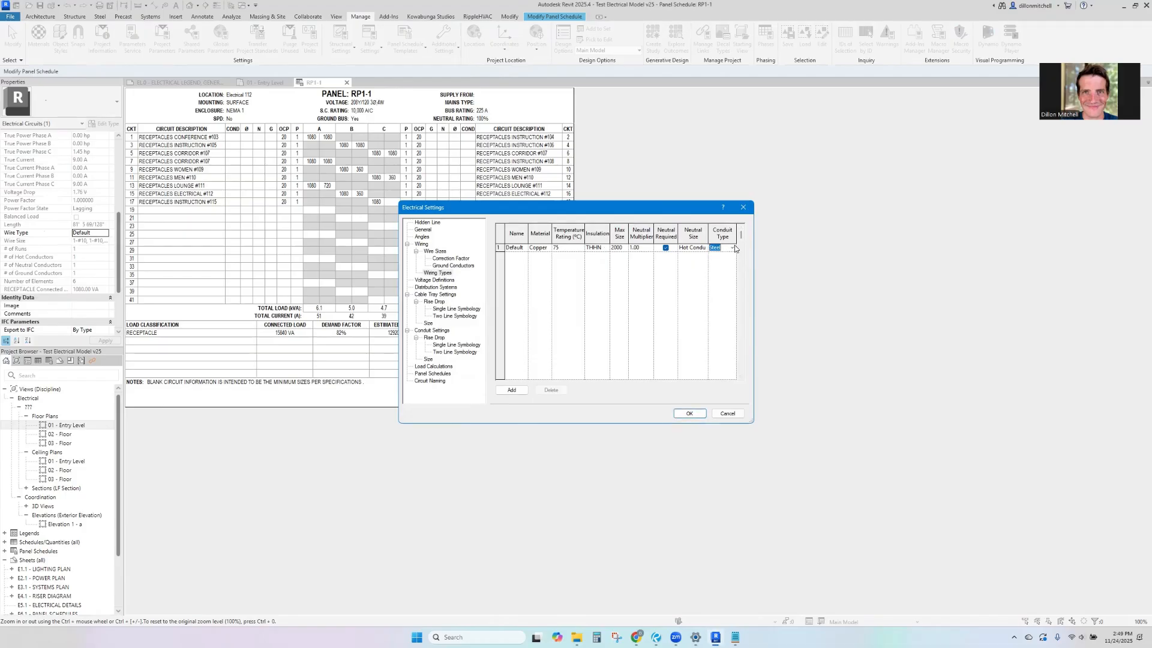
click(689, 413)
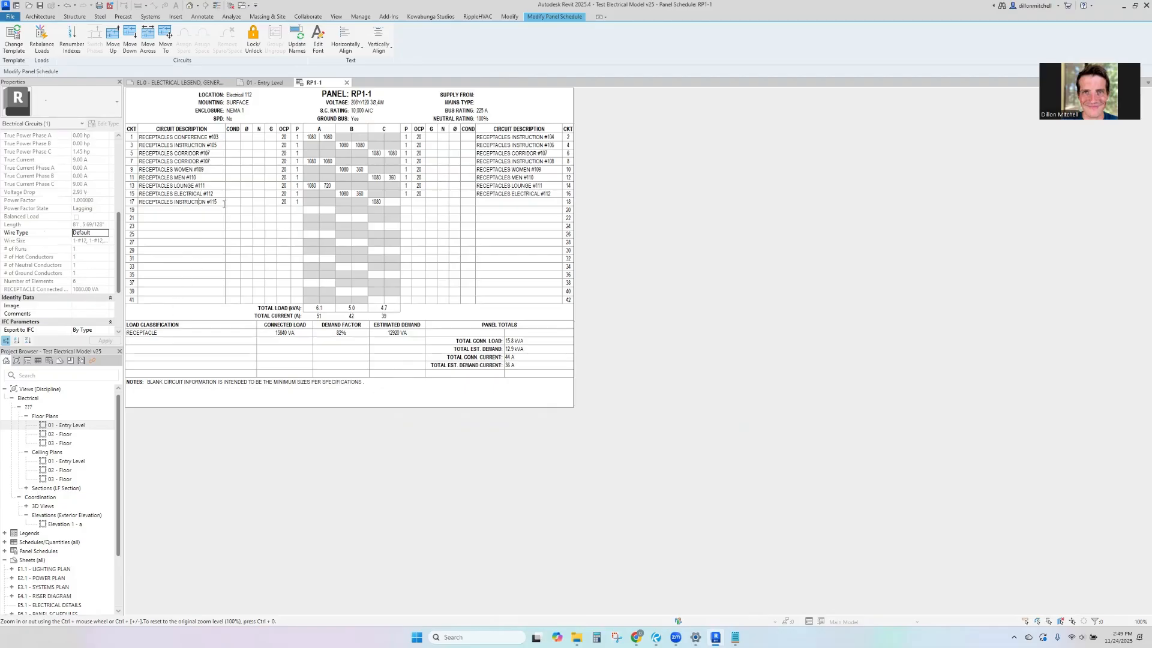
Check the wire size and voltage drop of the instruction, women's room and corridor receptacle circuits in the RP1-1 schedule.
click(259, 203)
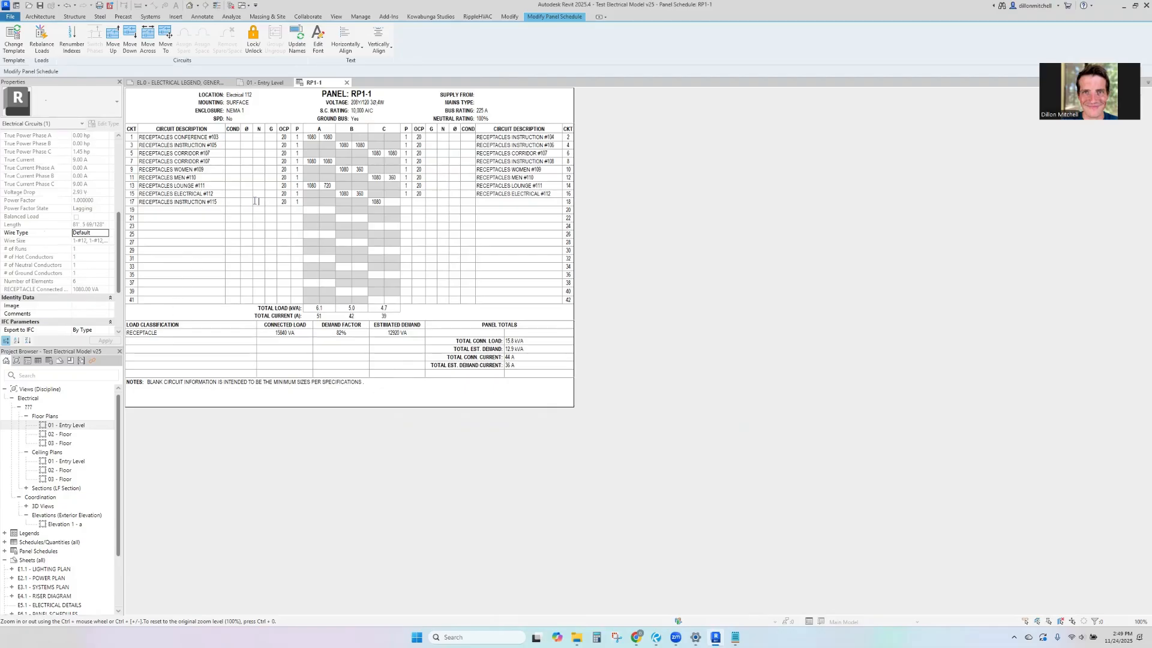
click(244, 169)
click(249, 154)
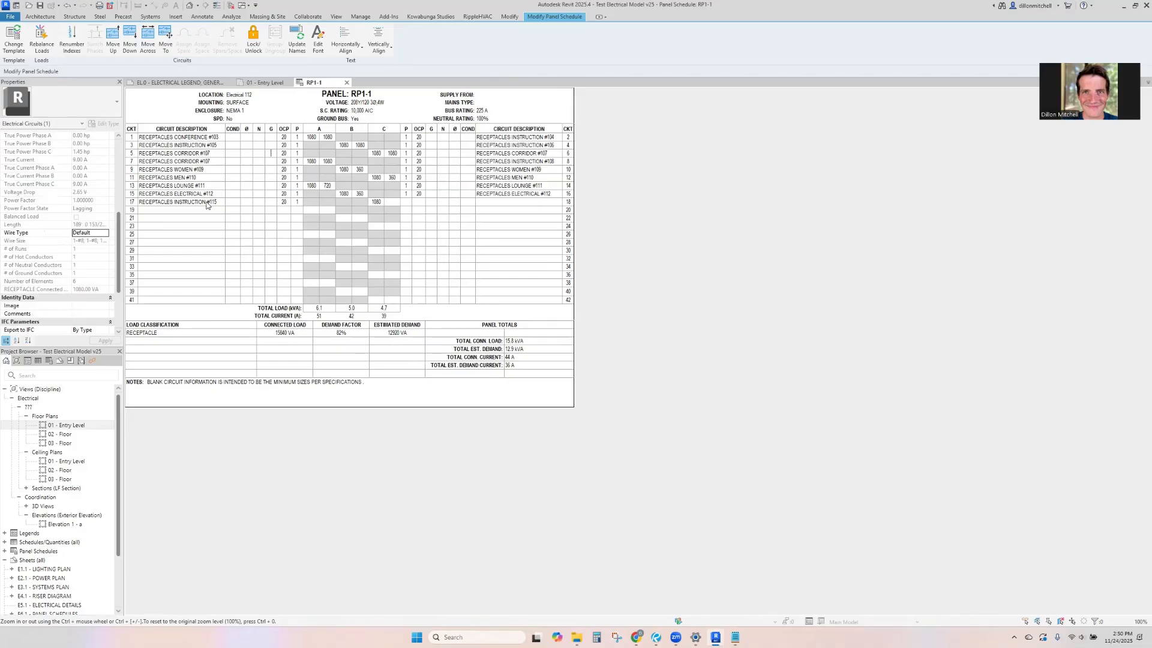
click(200, 204)
Return to the 01 - Entry Level floor plan and clear the selection.
click(265, 83)
key(Escape)
scroll(614, 342, down, 3)
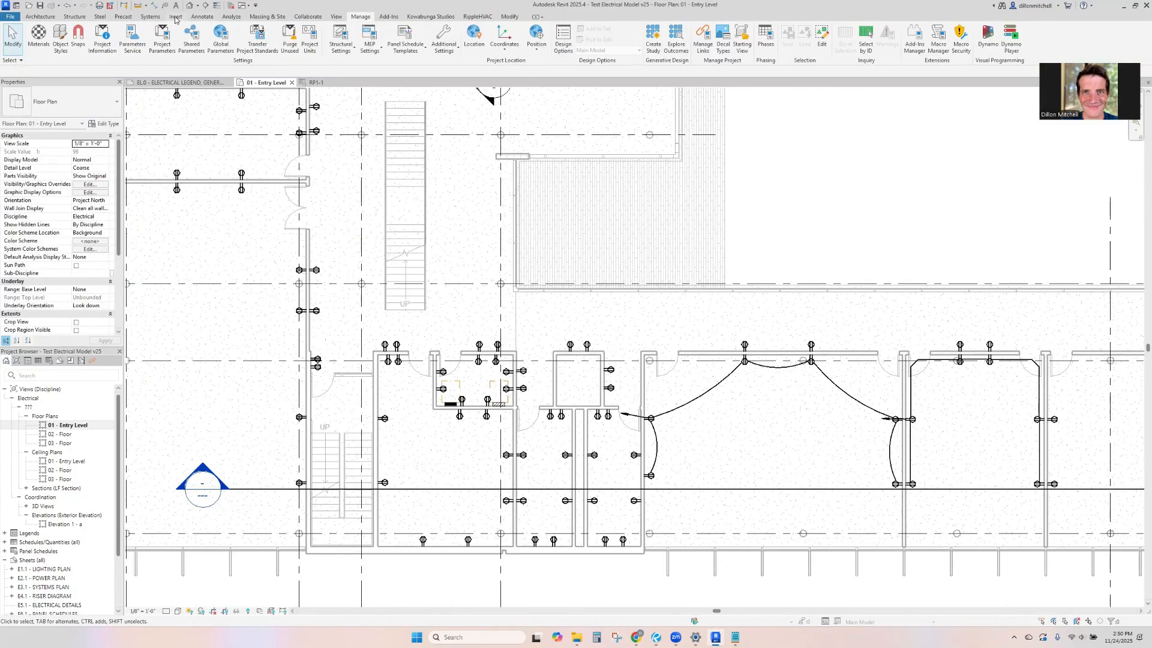
Place room tags in Instruction rooms 108, 106, 105 and 115 on the 01 - Entry Level floor plan.
scroll(529, 48, up, 5)
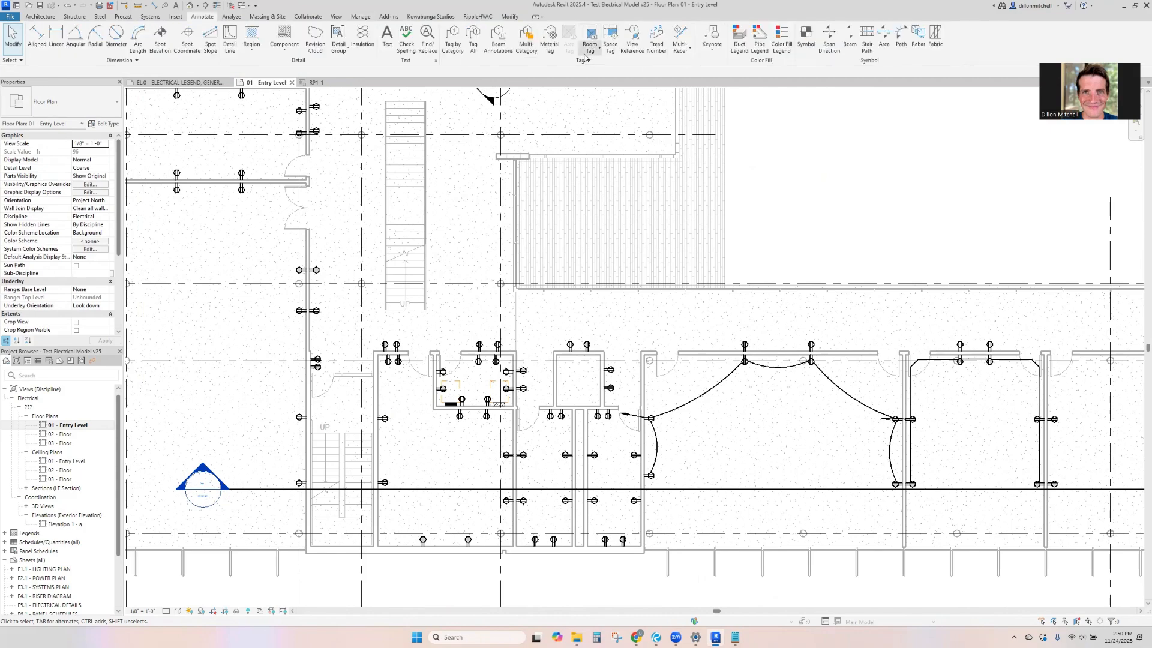
click(590, 54)
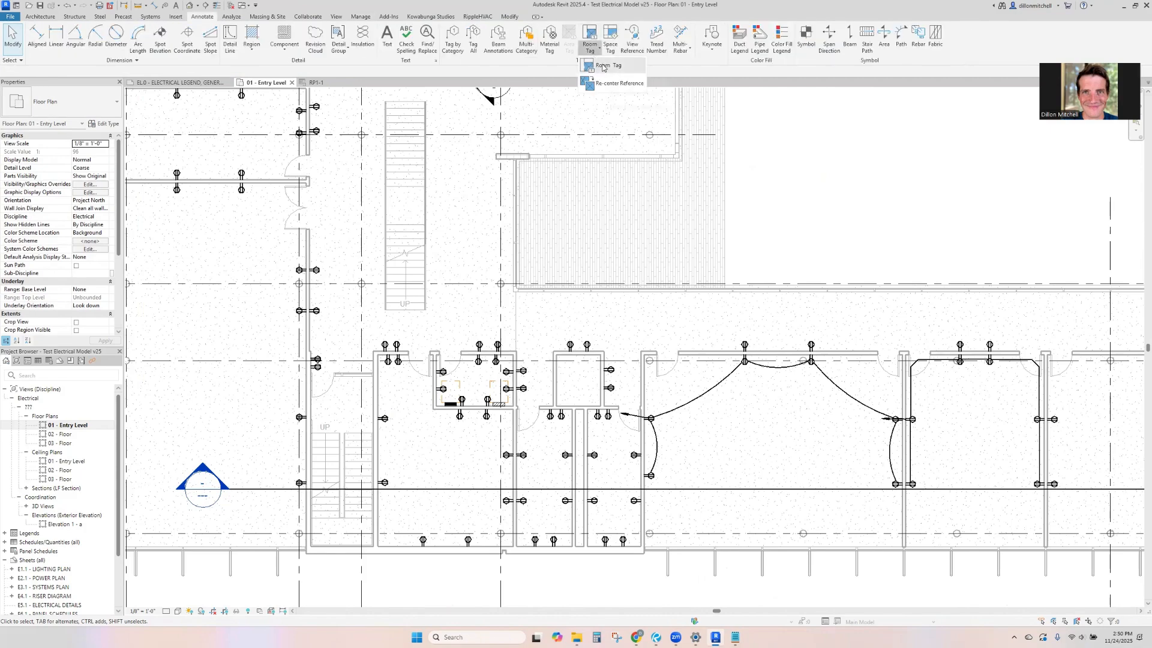
click(604, 69)
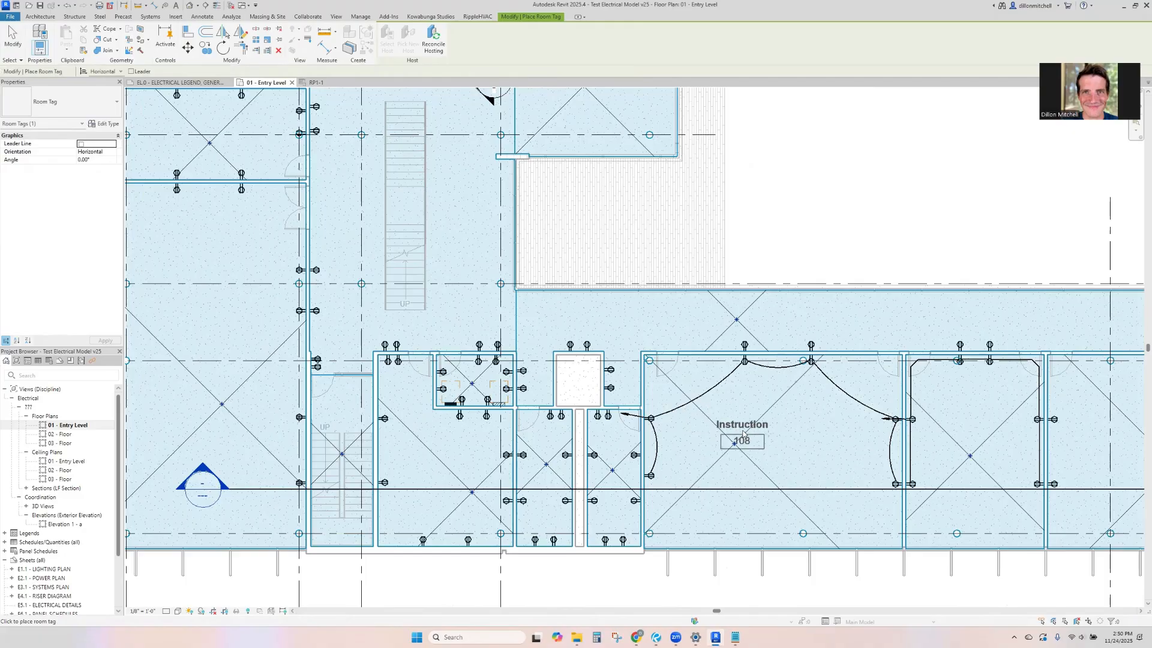
click(747, 429)
middle_drag(916, 431, 513, 396)
click(564, 413)
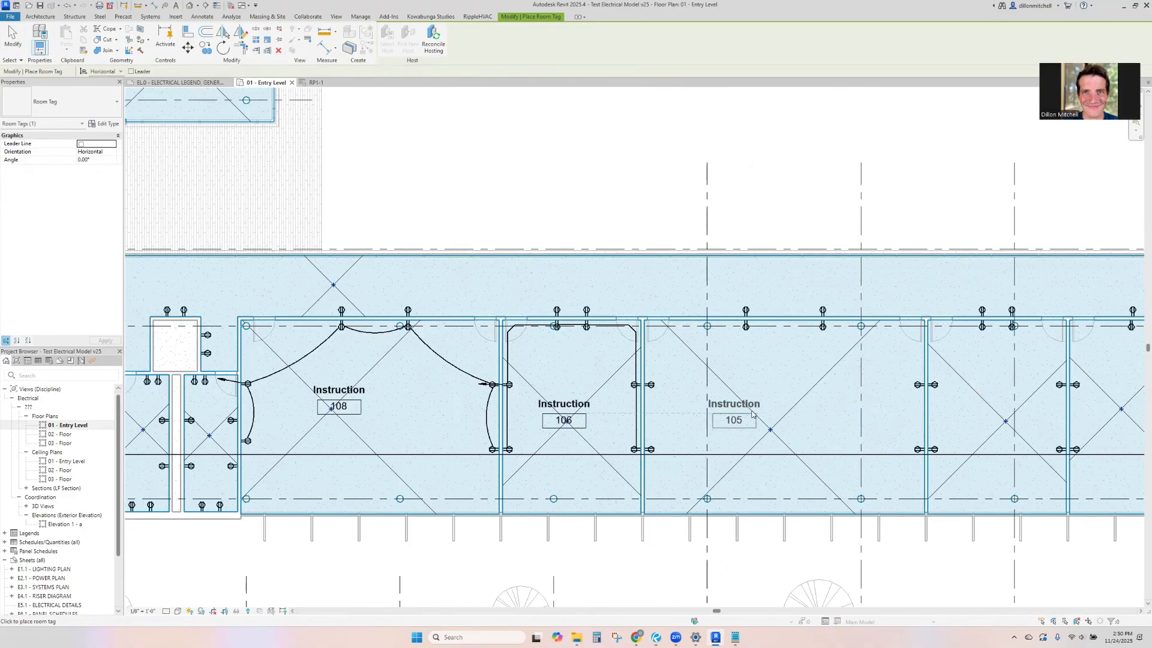
click(760, 414)
middle_drag(635, 372, 1122, 378)
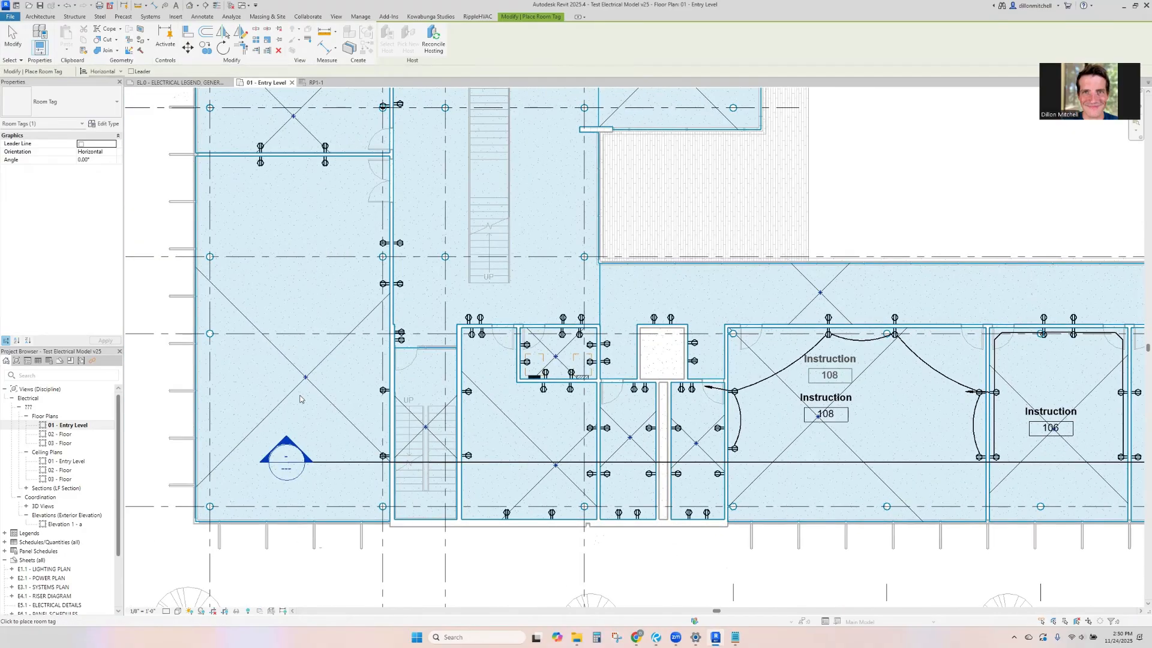
click(299, 360)
key(Escape)
Measure a chained route from the receptacle on Instruction 115's upper wall down and across to panel RP1-1.
click(384, 270)
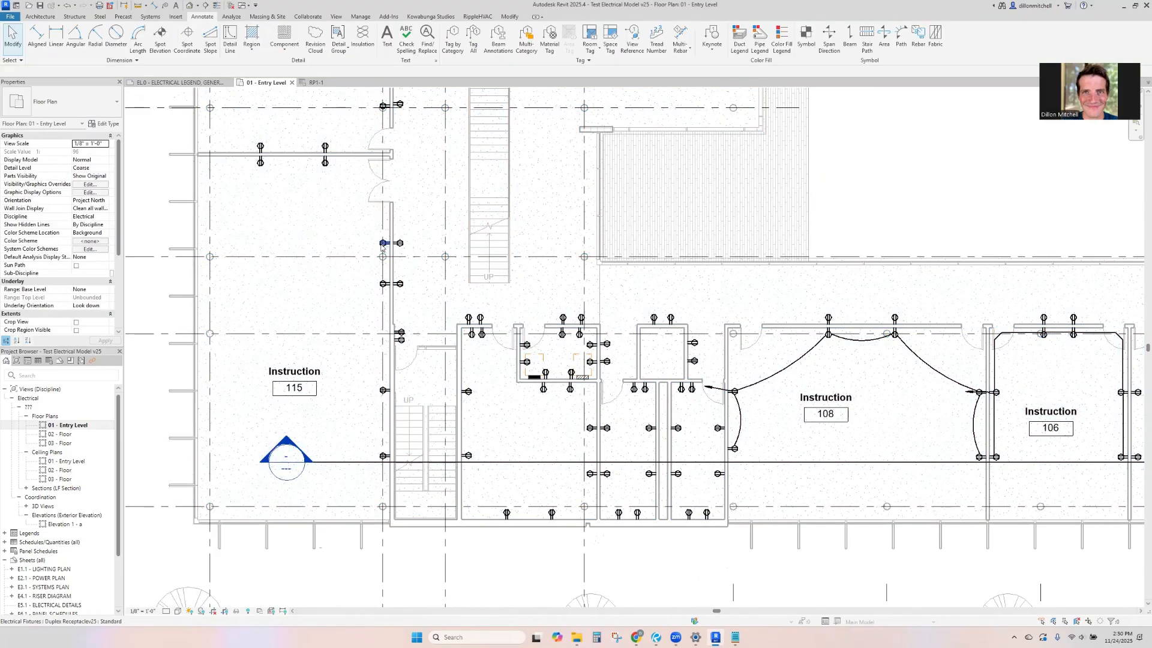
key(Escape)
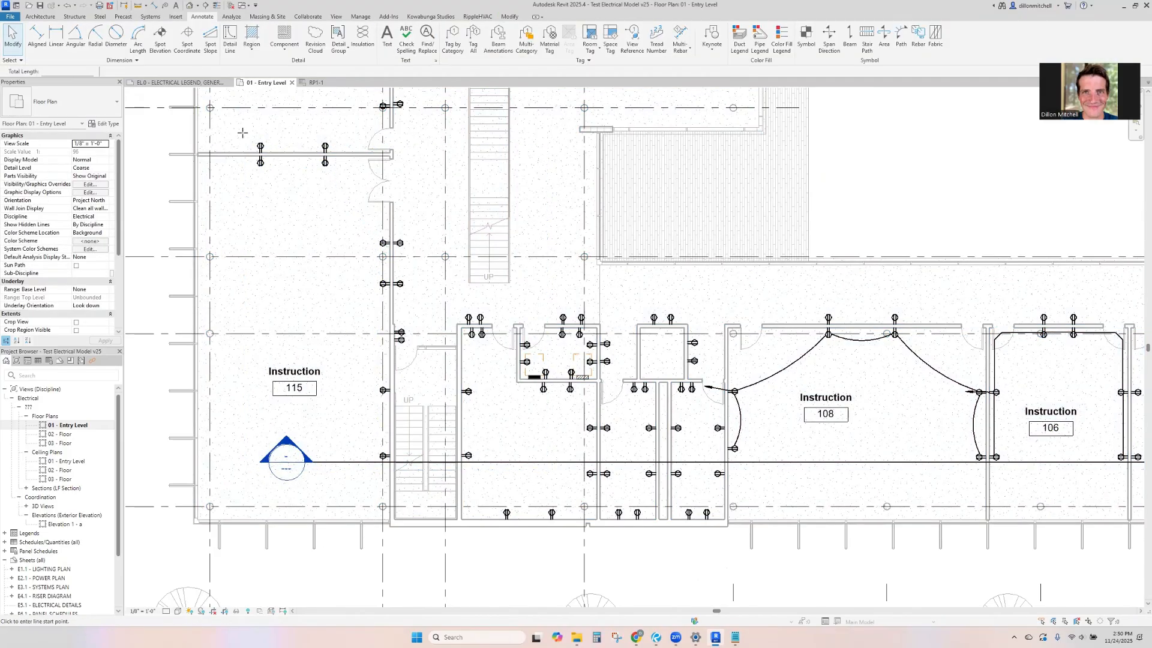
click(138, 6)
click(261, 155)
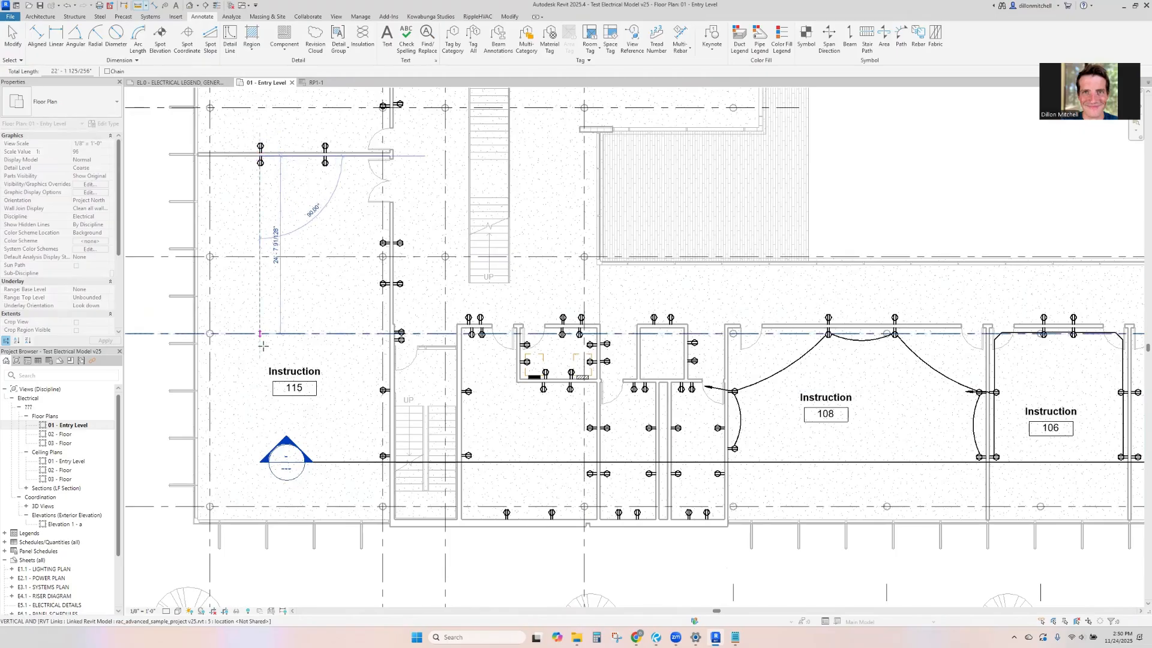
click(261, 365)
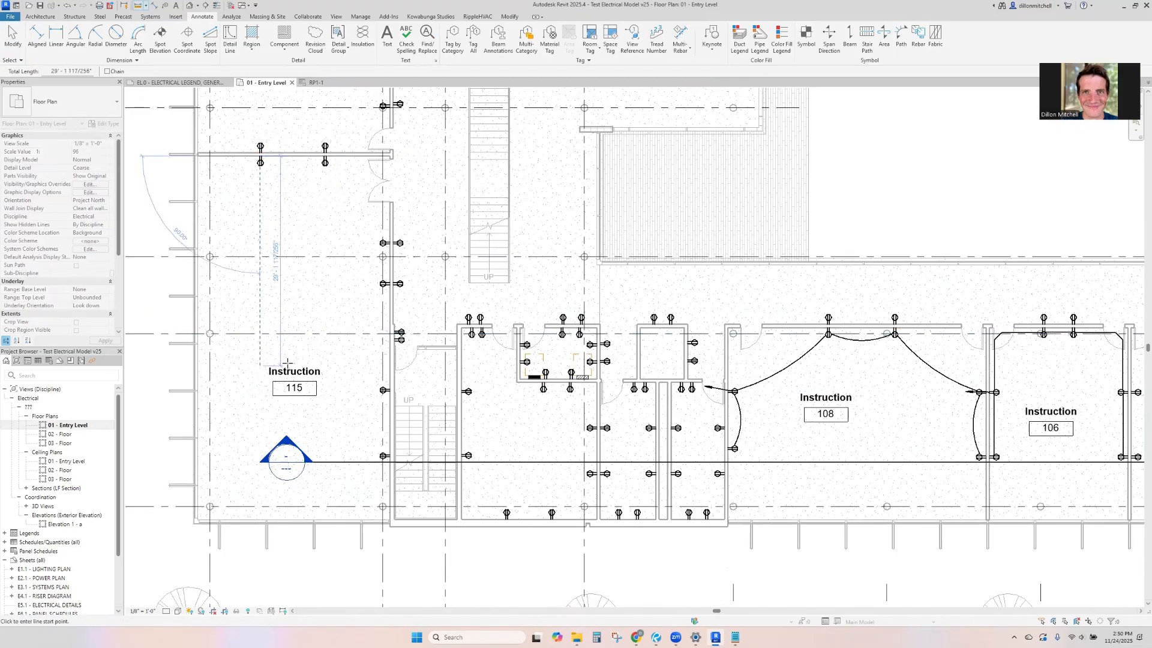
click(108, 71)
click(260, 155)
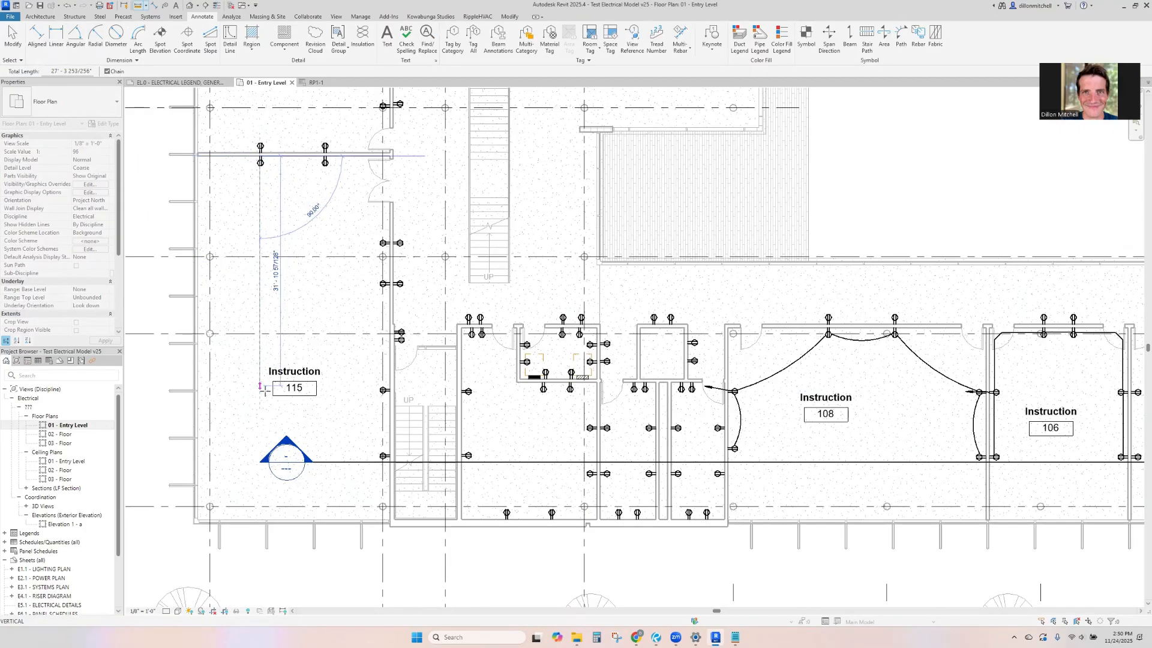
click(291, 379)
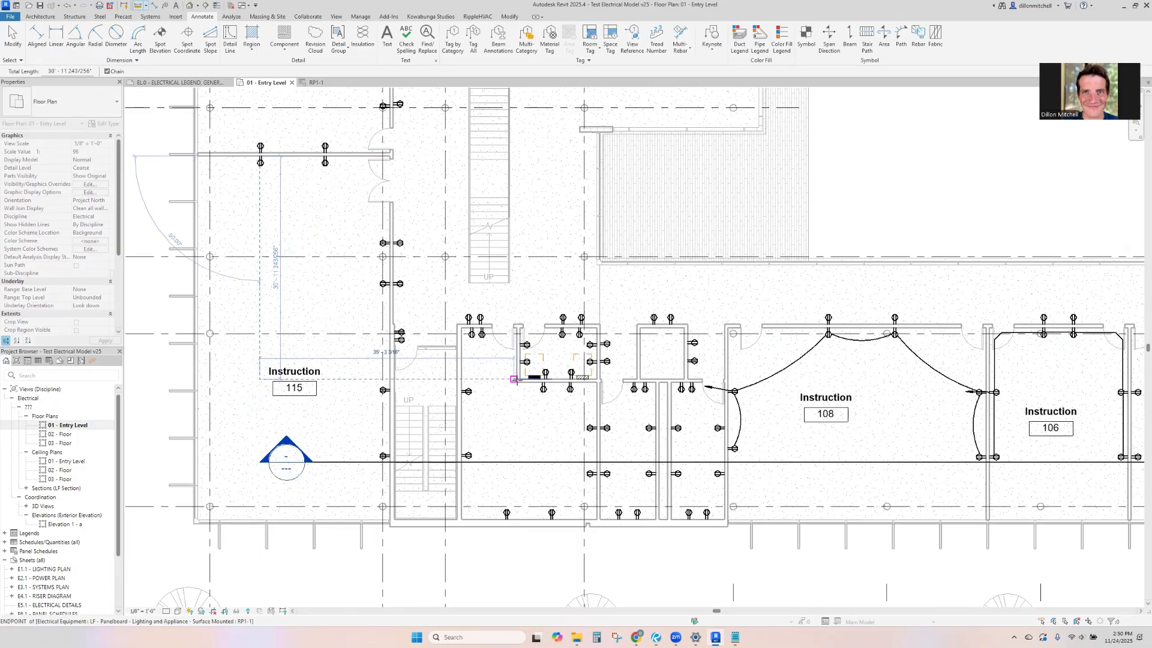
click(529, 378)
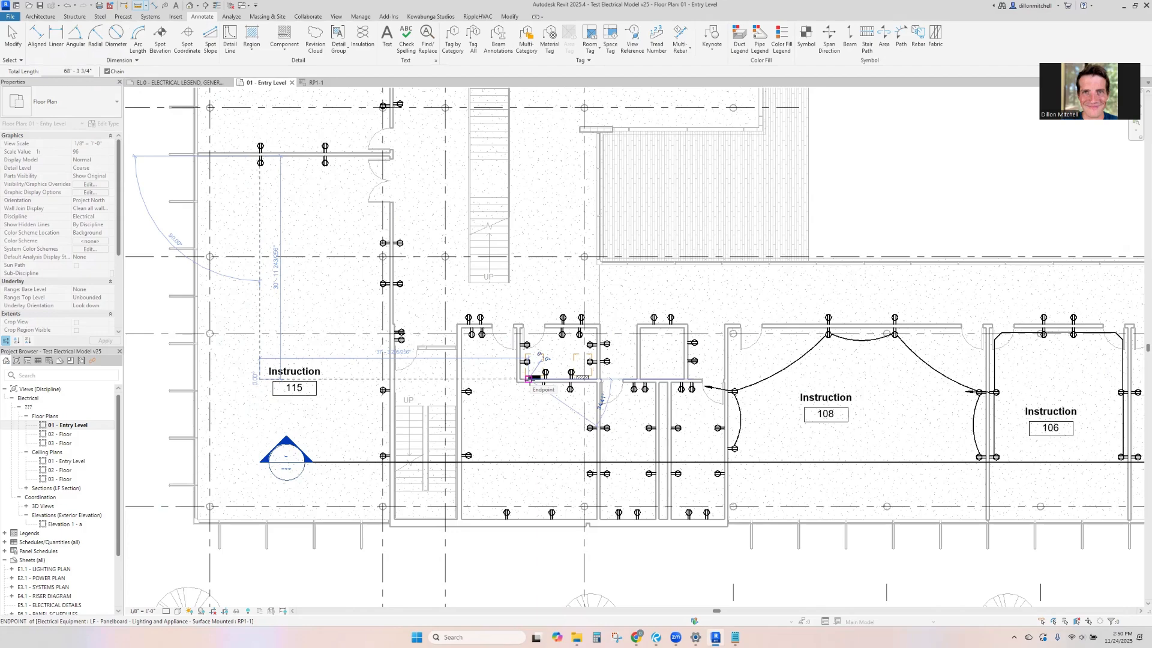
key(Escape)
key(Escape)
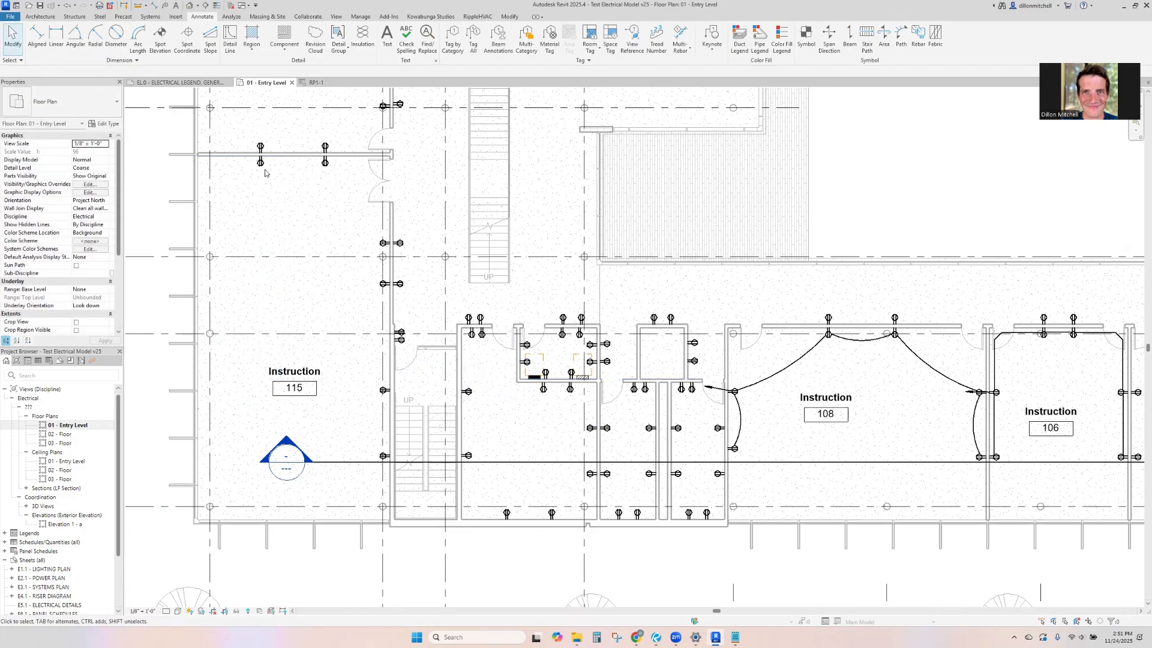
Check the length of the Instruction 115 receptacle circuit in the RP1-1 panel schedule and return to the Entry Level plan with nothing selected.
click(260, 155)
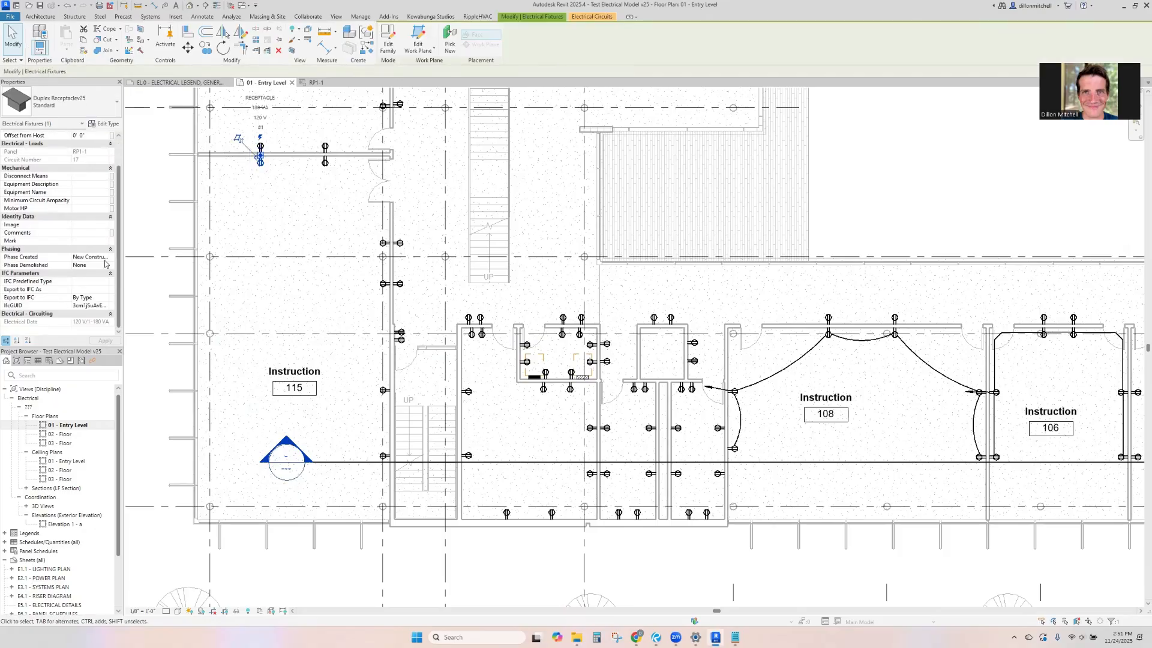
click(314, 82)
scroll(61, 255, down, 5)
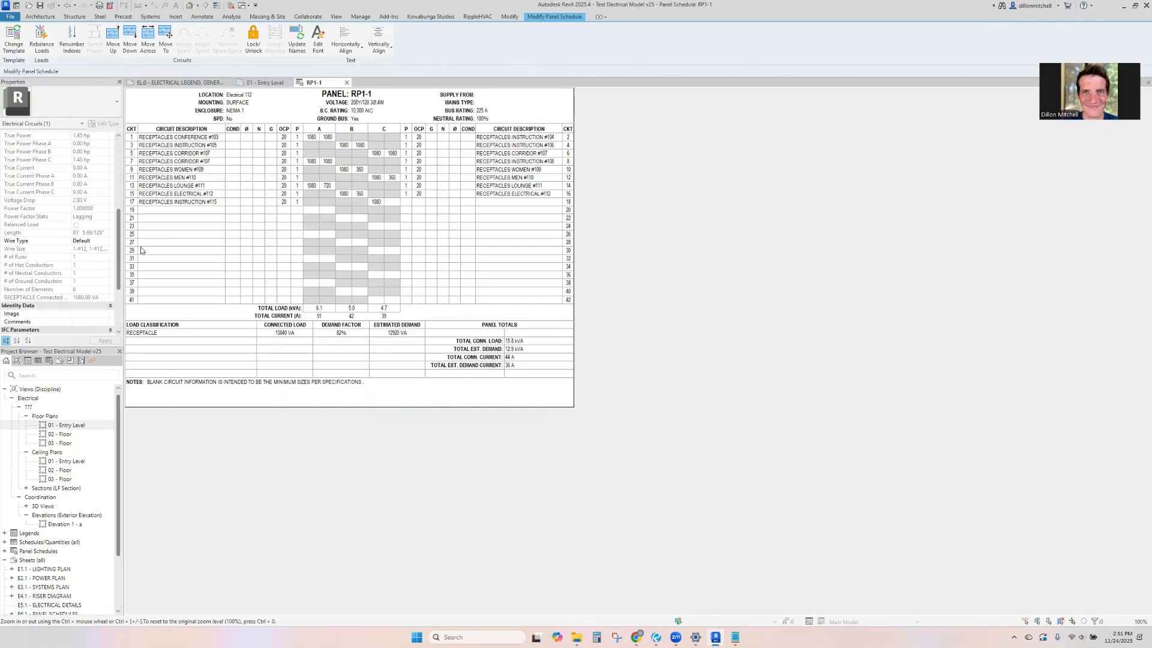
click(265, 82)
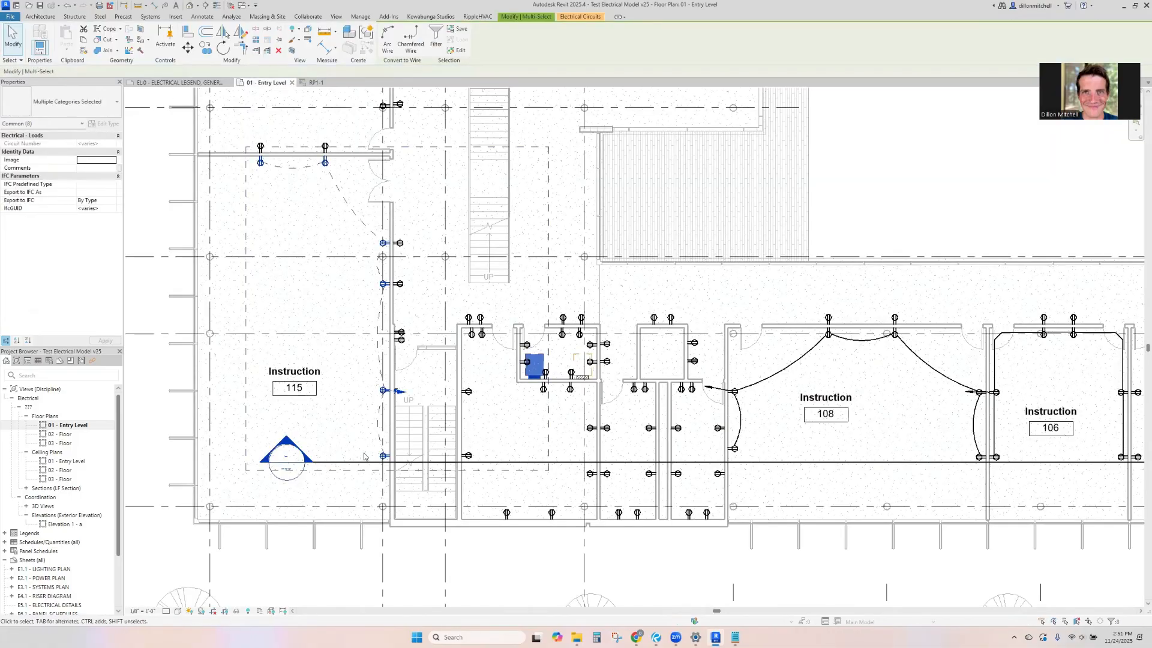
click(277, 333)
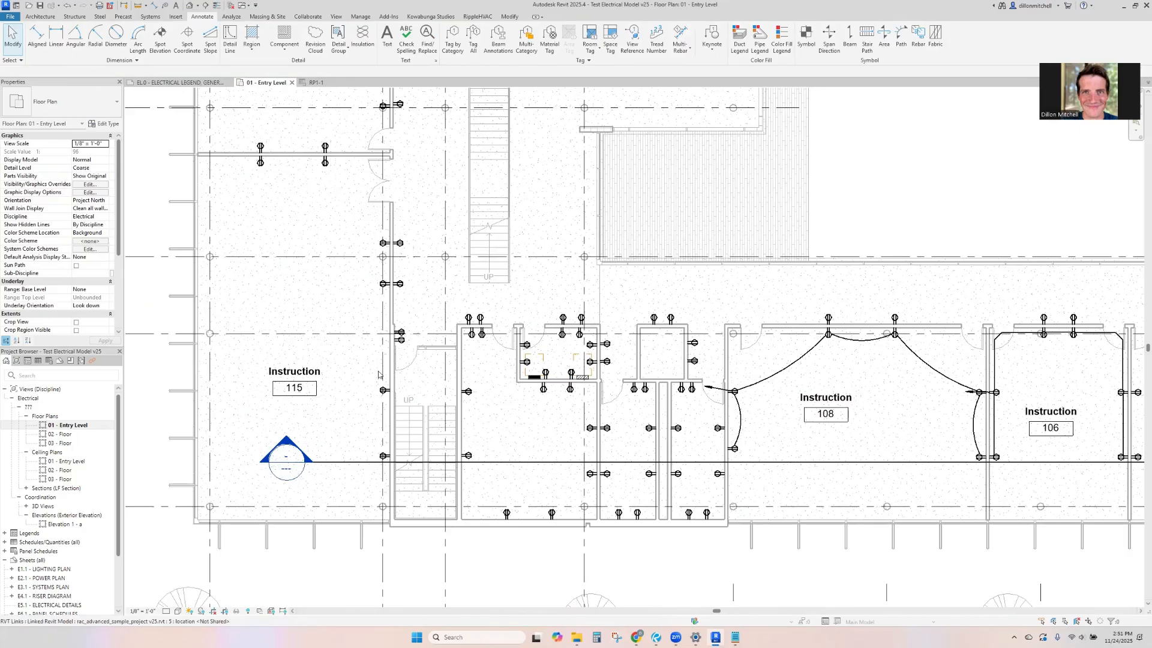
Measure a chained route from panel RP1-1 to Instruction 115's right wall, up that wall and across to the farthest upper receptacle.
click(138, 6)
click(534, 378)
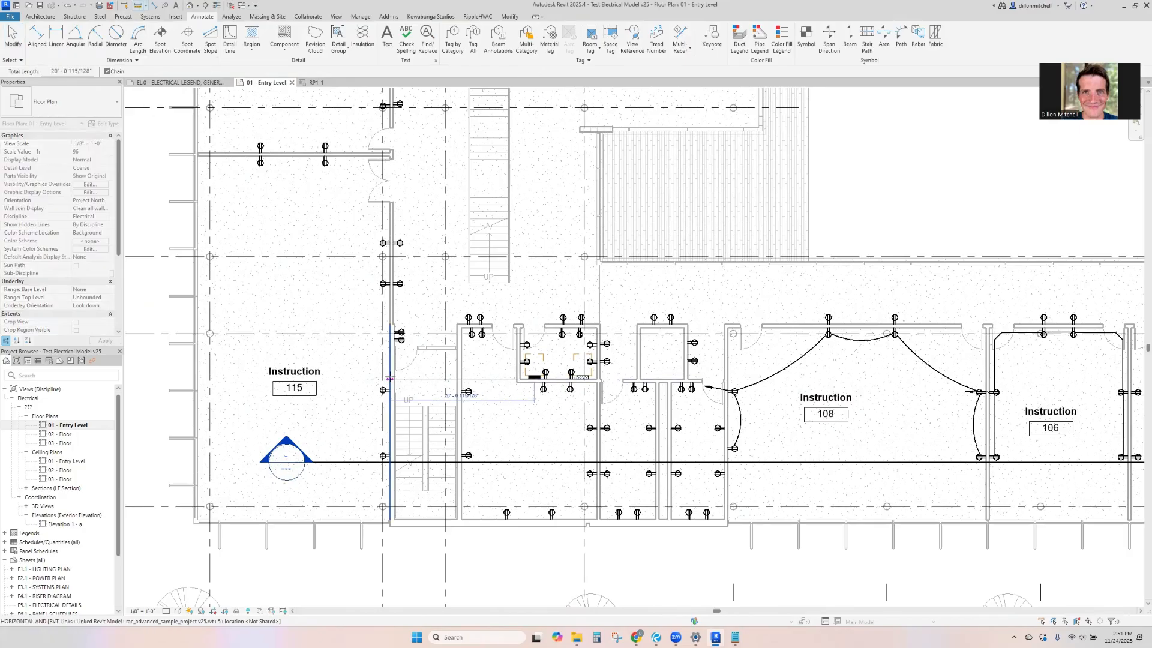
click(384, 378)
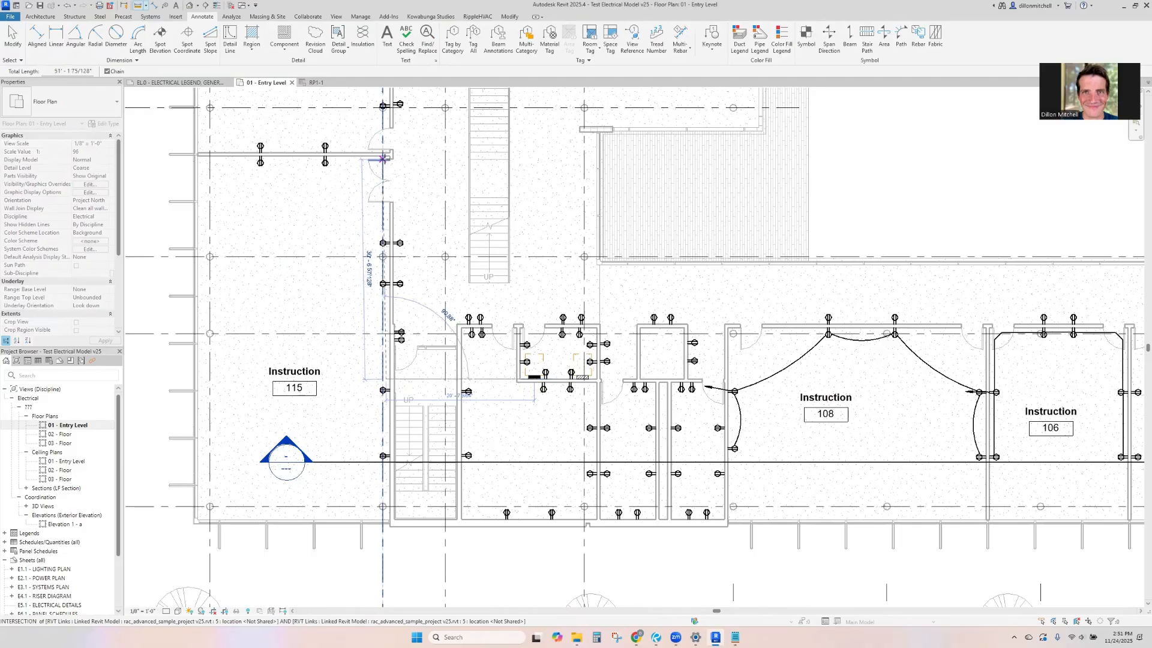
click(383, 155)
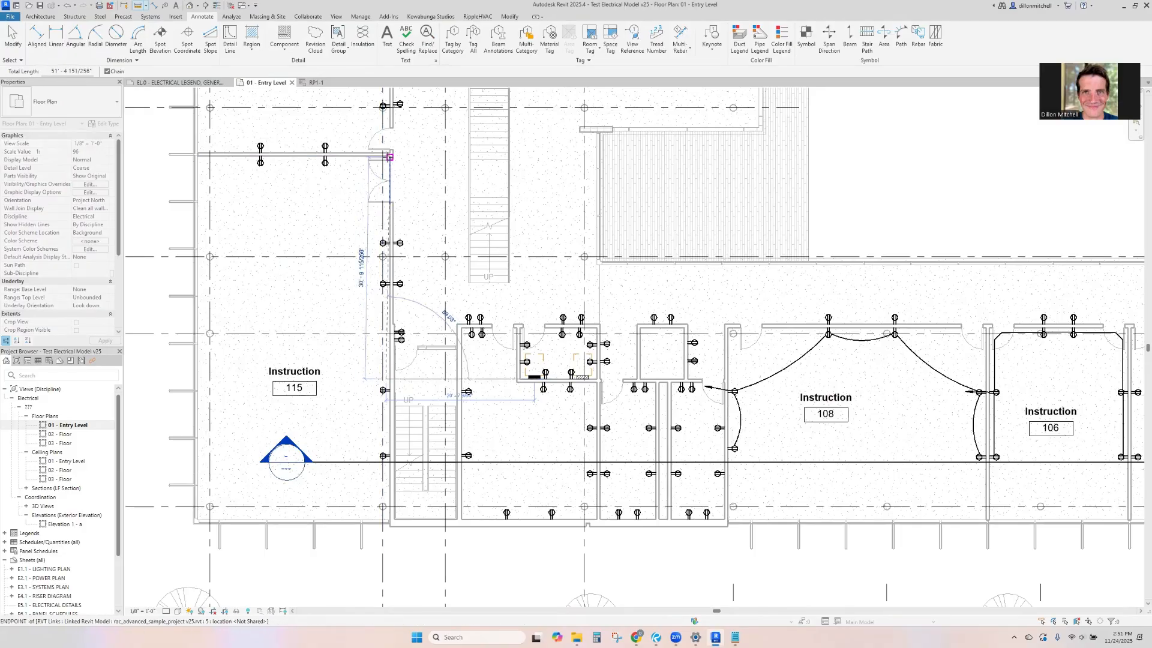
click(260, 156)
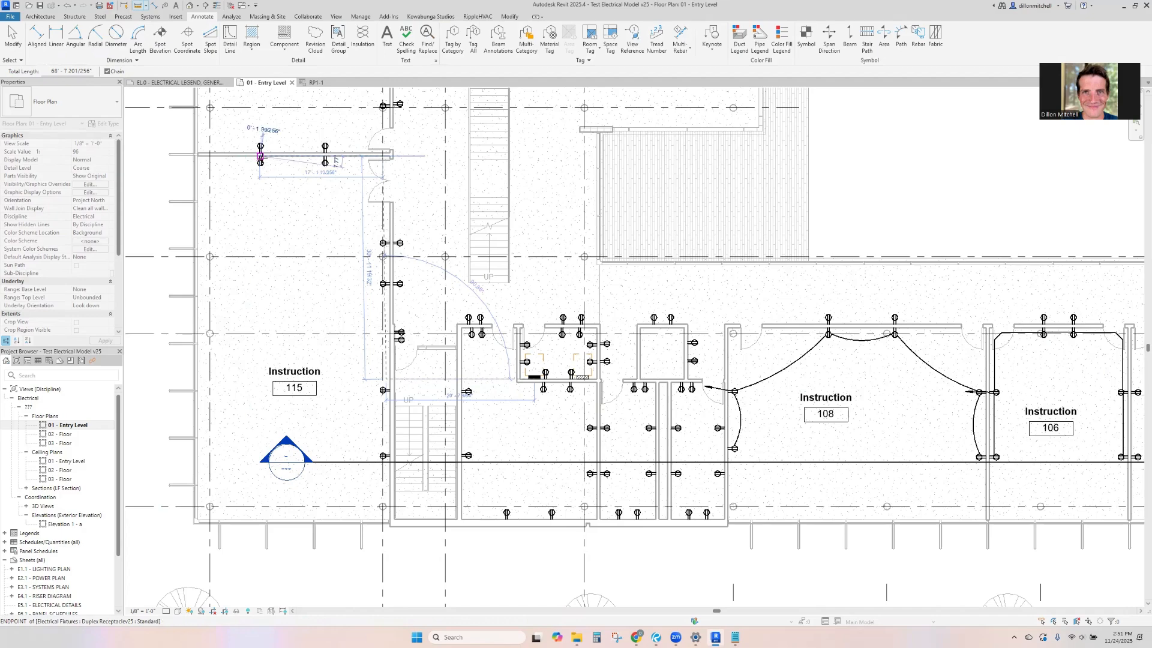
key(Escape)
key(Escape)
Switch to Calculator, add 68 + 18, clear the result and return to Revit.
click(599, 637)
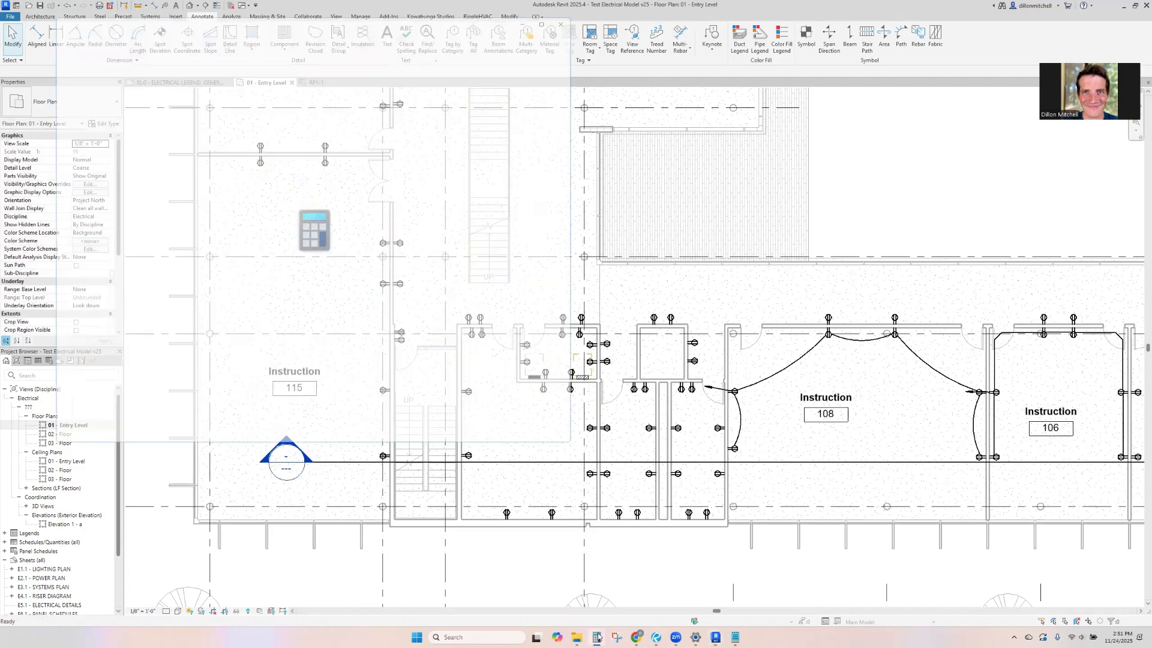
text(68 + 18)
key(Return)
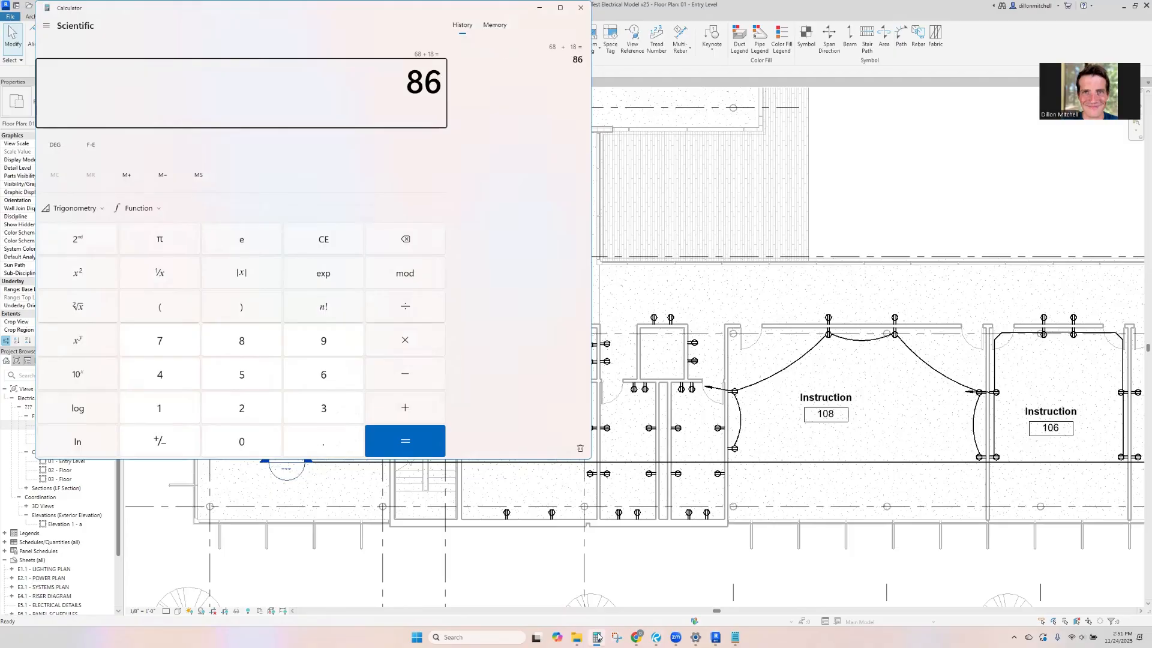
key(Escape)
key(alt+Tab)
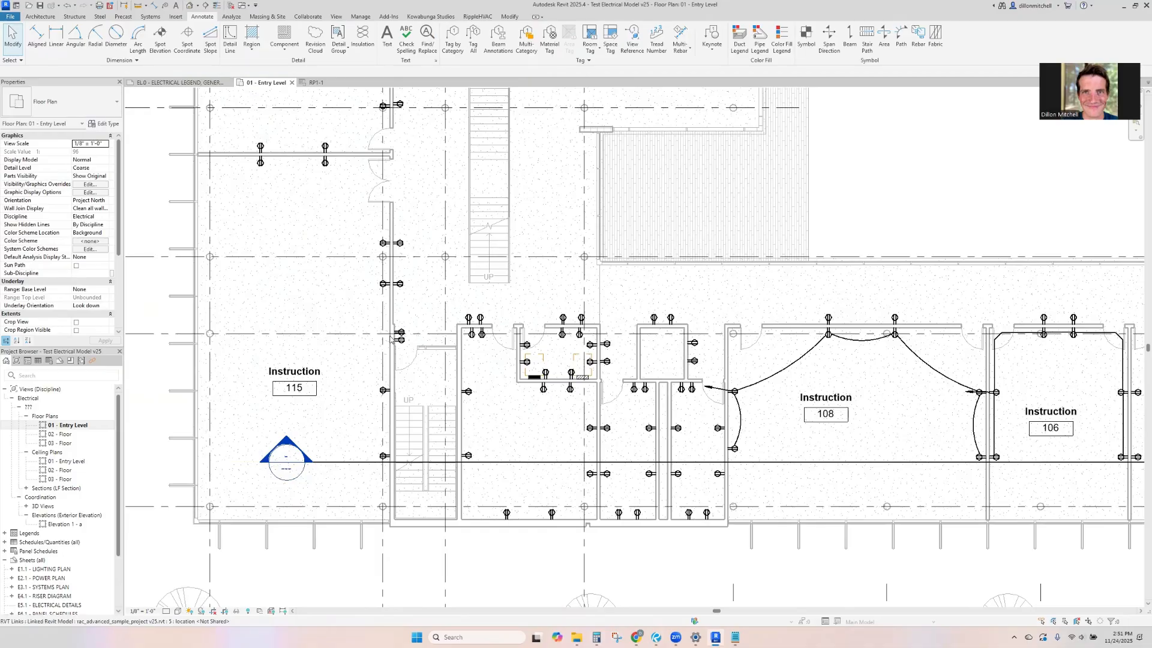
Run AutoCircuit with Uncircuit All enabled and circuiting receptacles together turned off to remove the existing circuits.
scroll(418, 302, down, 1)
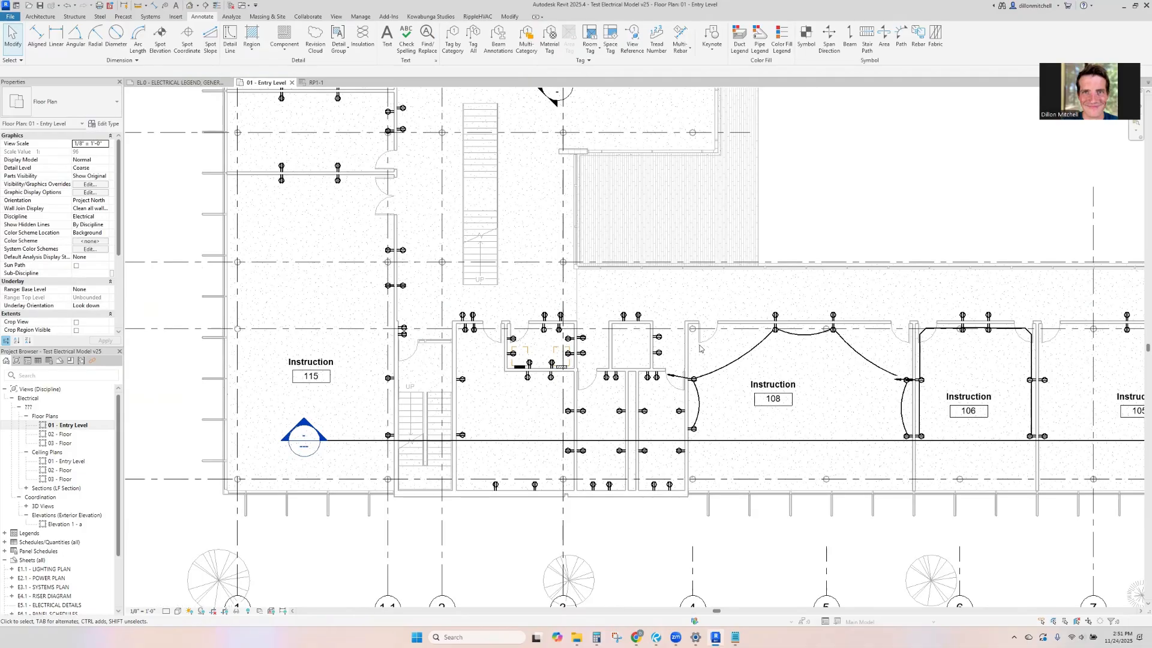
middle_drag(699, 345, 693, 366)
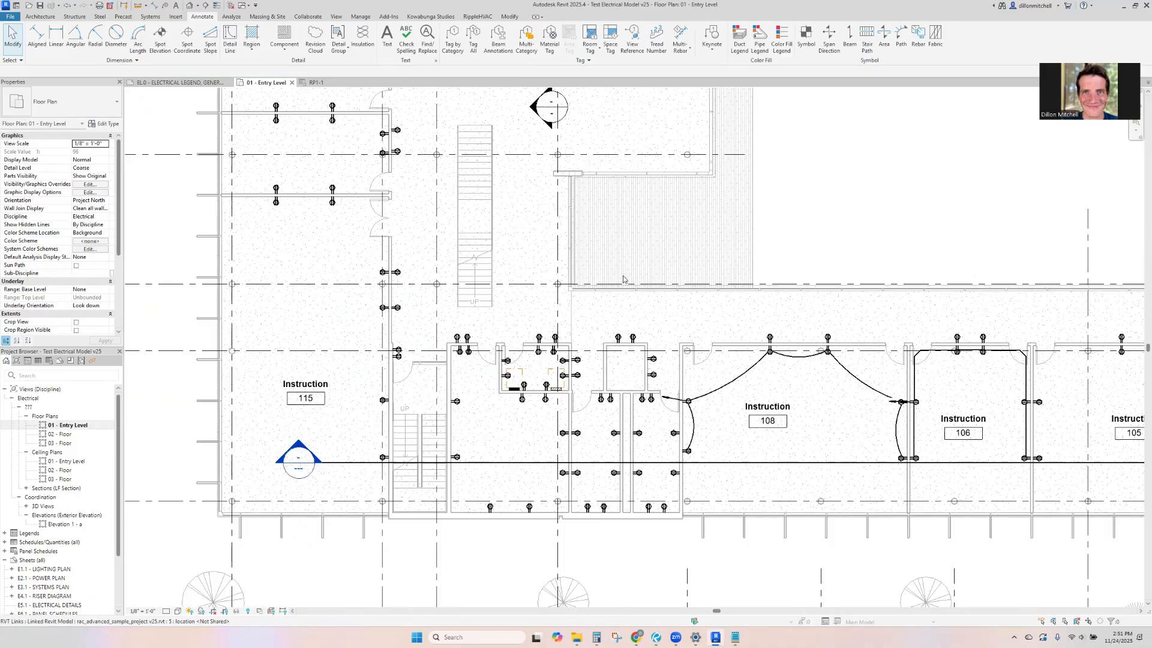
click(427, 17)
click(17, 36)
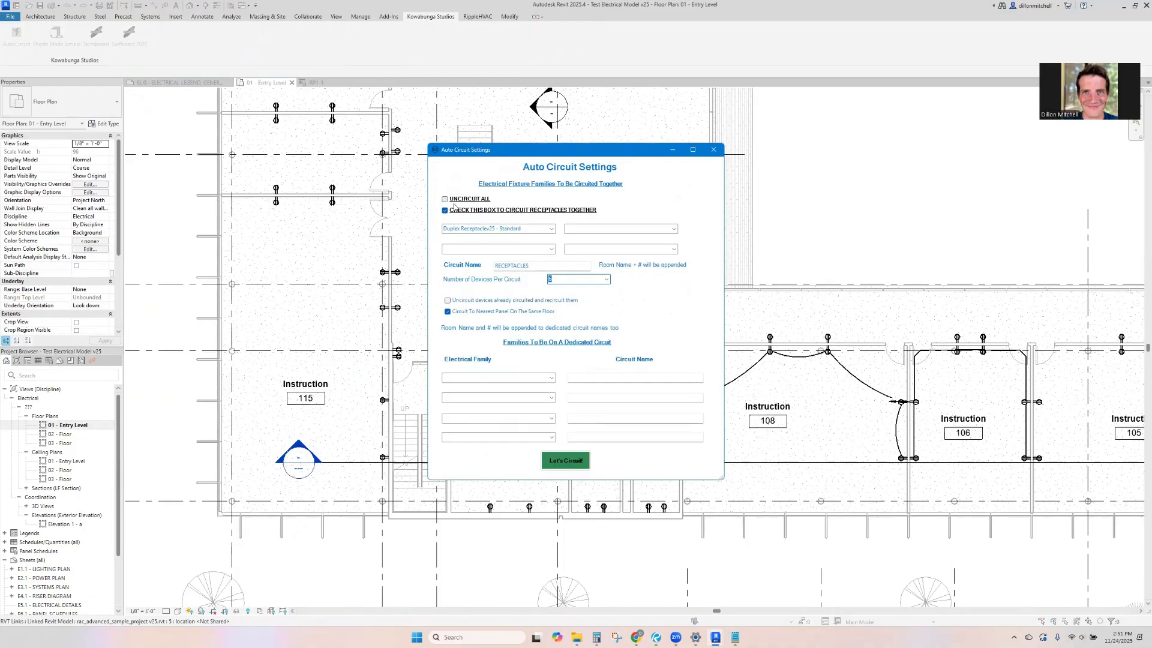
click(444, 210)
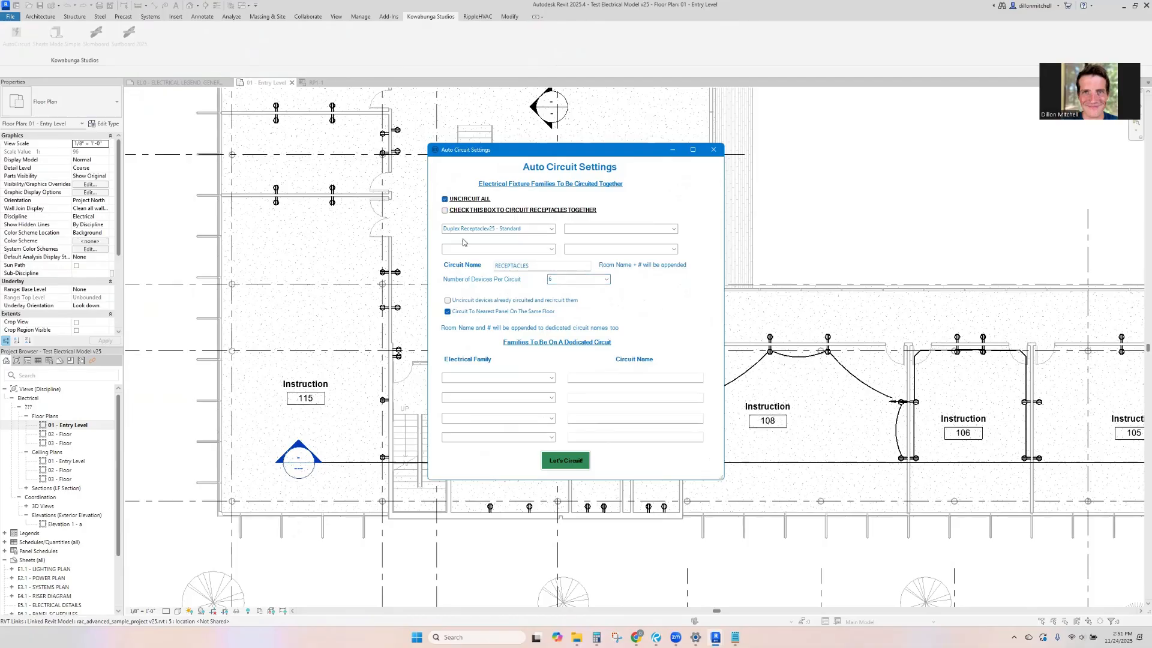
click(580, 461)
click(696, 319)
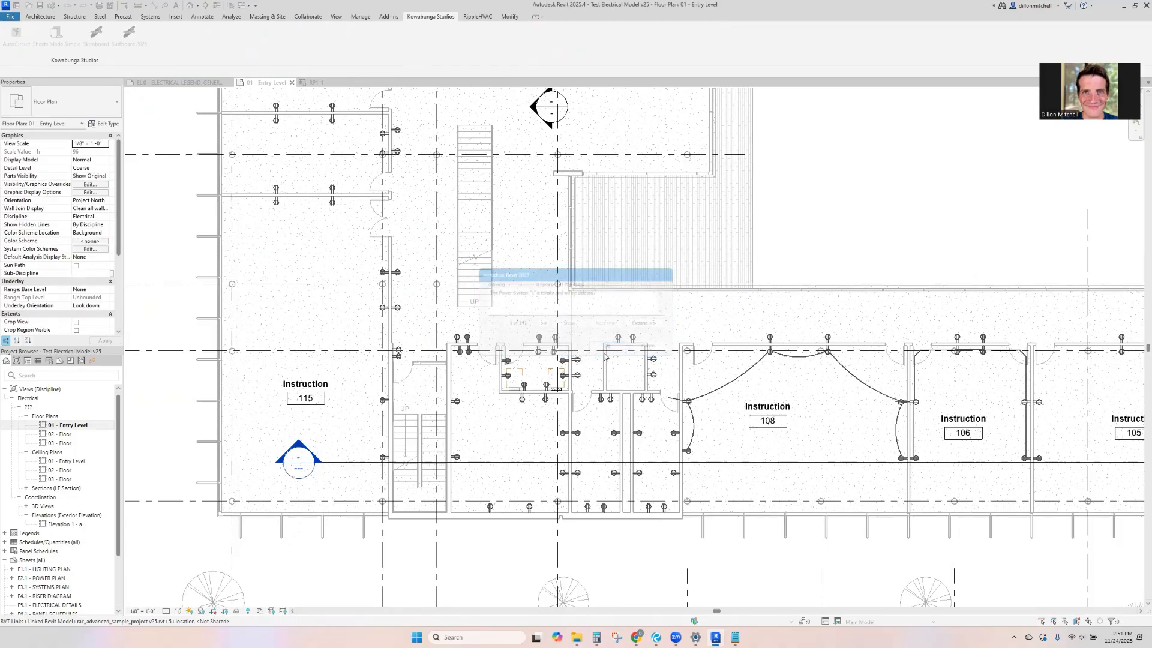
Create a power circuit from the six duplex receptacles in Instruction 115 and convert it to arc wires.
scroll(518, 402, up, 5)
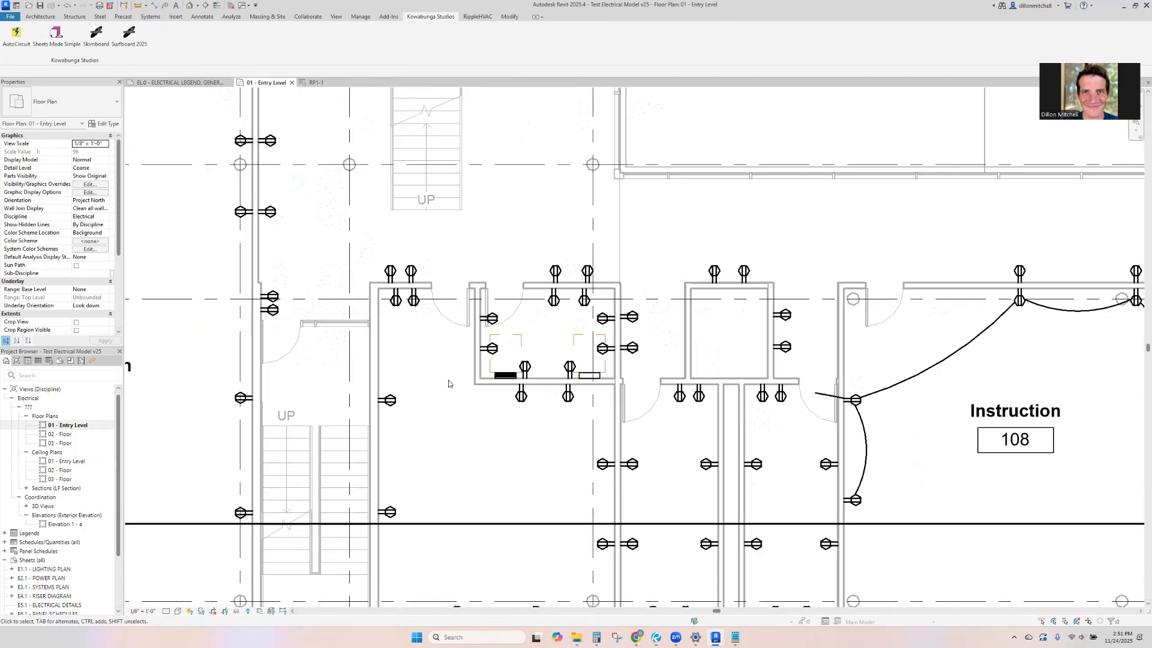
scroll(449, 380, down, 3)
middle_drag(493, 461, 559, 515)
scroll(492, 441, down, 1)
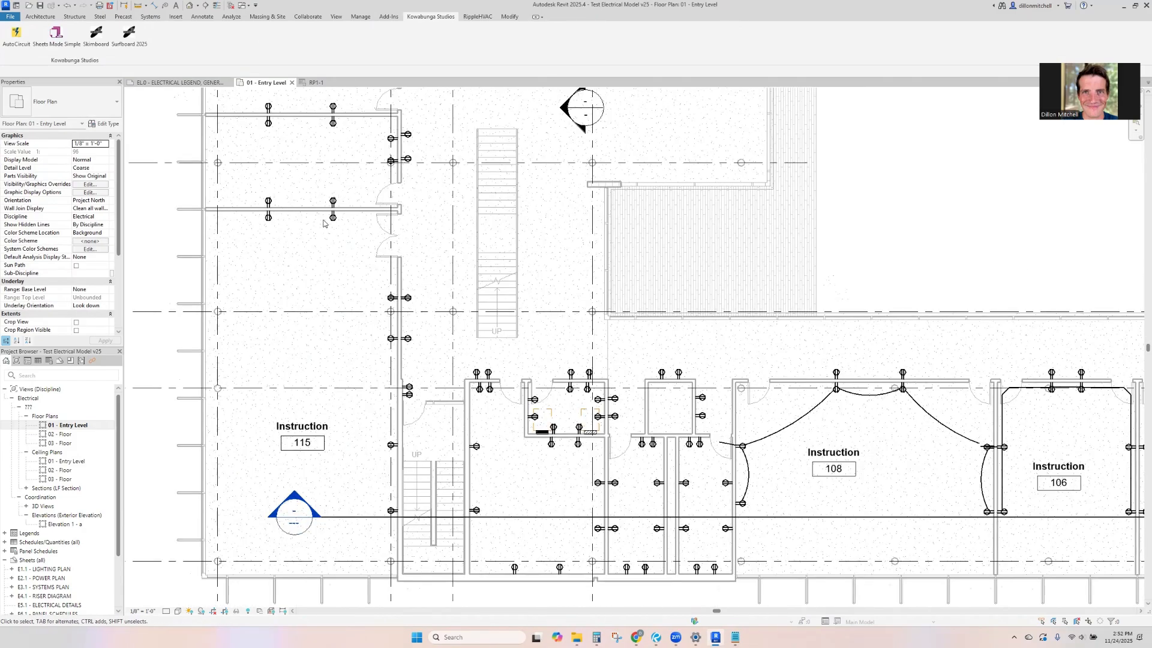
click(269, 218)
ctrl+click(333, 218)
ctrl+click(391, 298)
ctrl+click(391, 339)
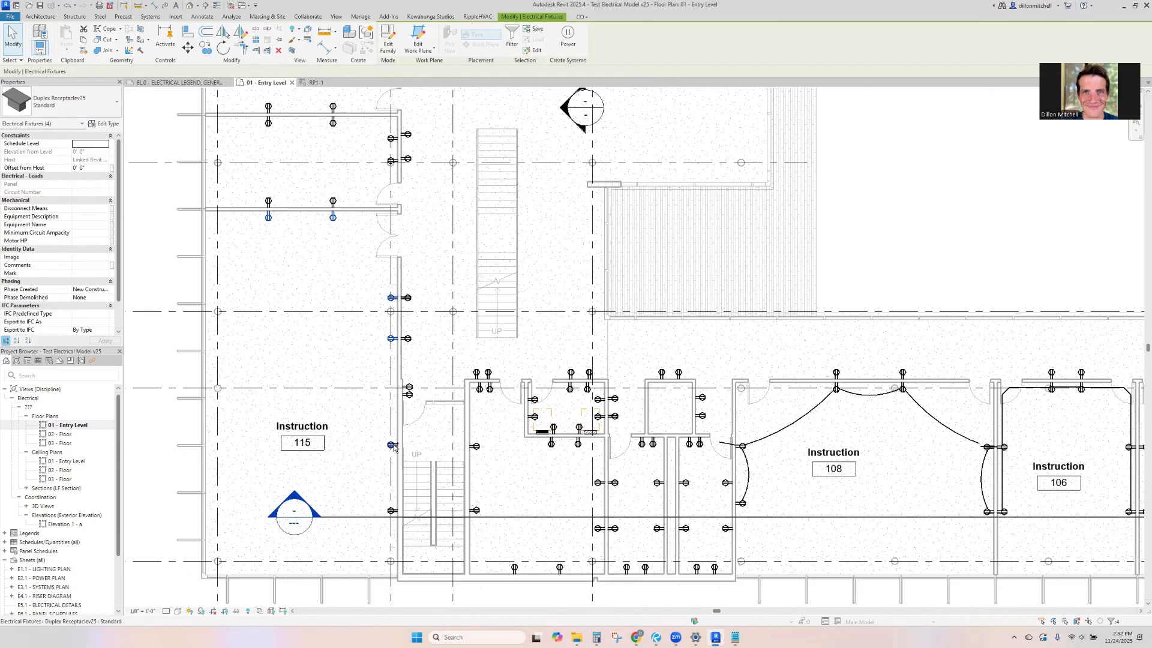
ctrl+click(391, 445)
ctrl+click(391, 511)
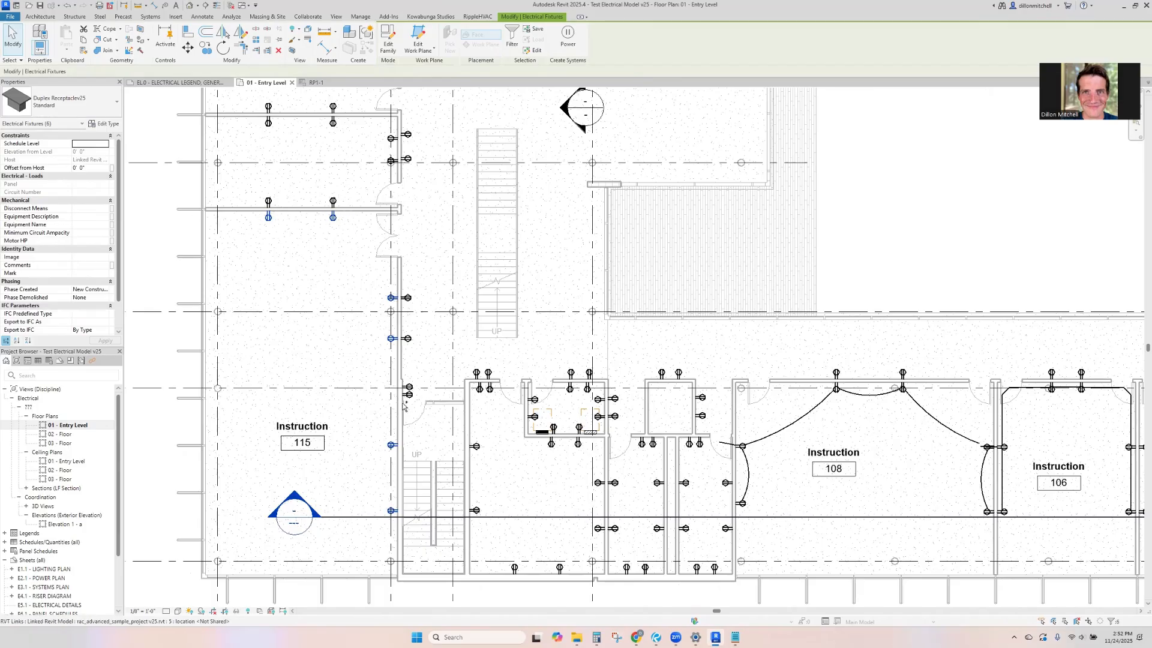
click(567, 43)
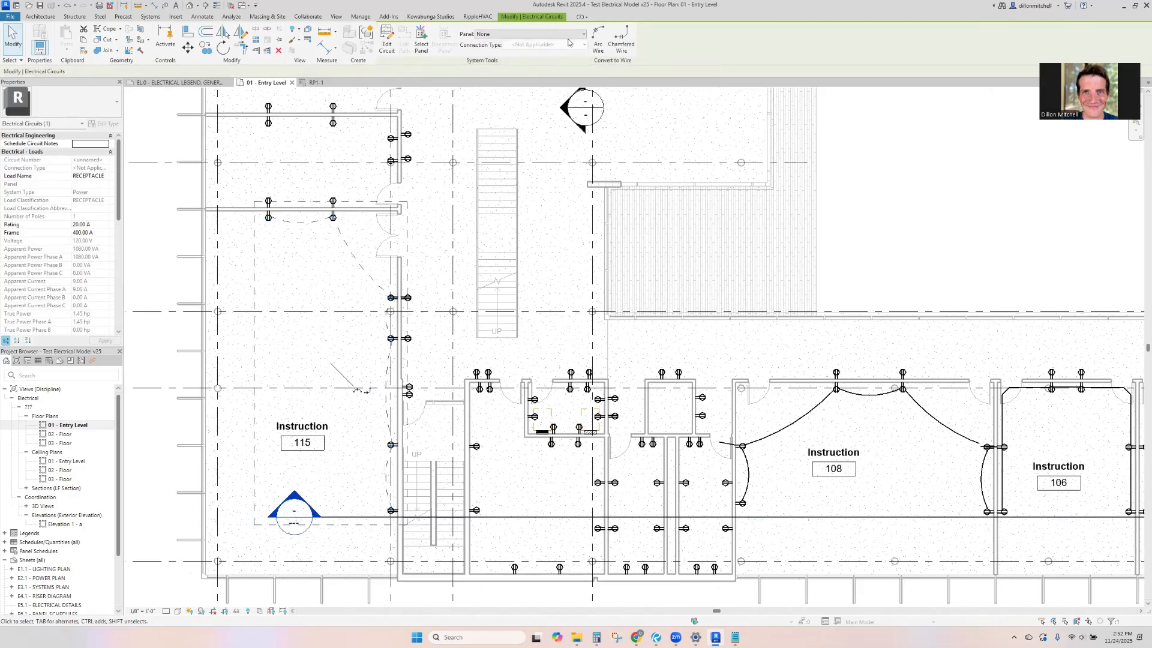
click(597, 39)
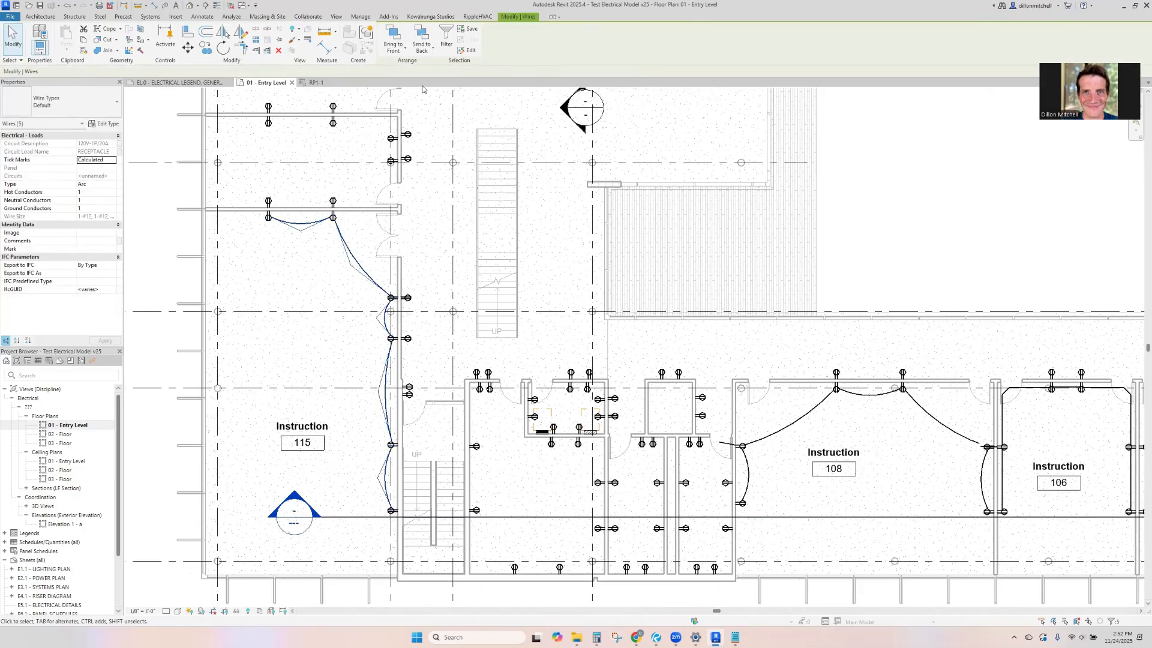
Assign the Instruction 115 receptacle circuit to panel RP1-1.
click(325, 231)
click(334, 215)
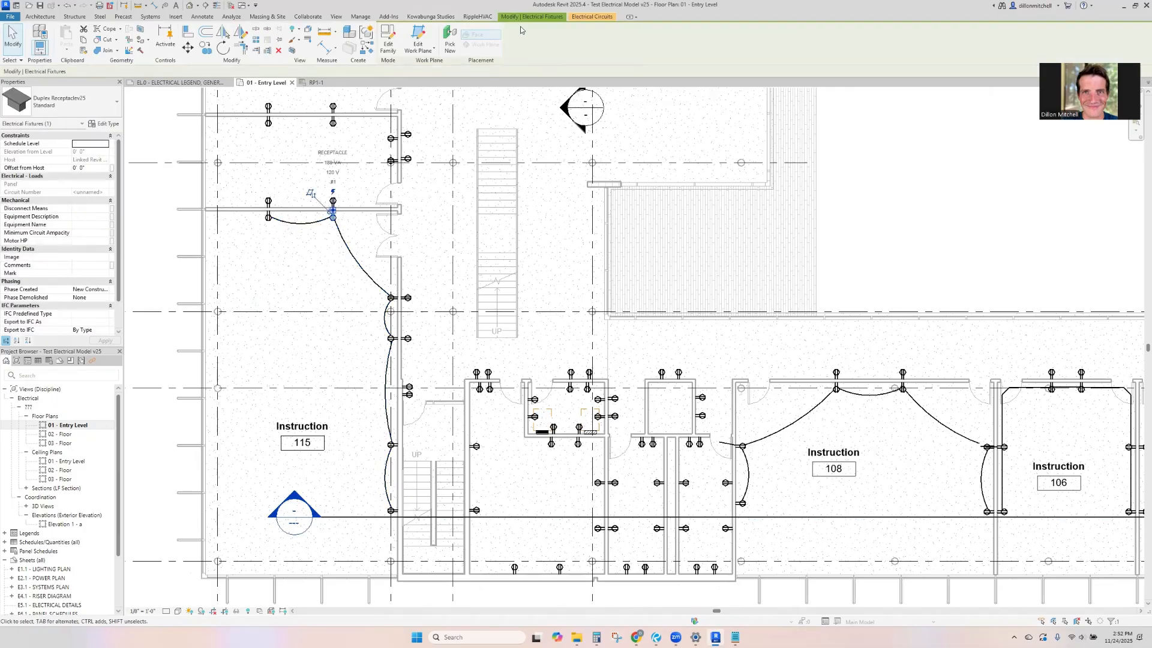
click(584, 16)
click(303, 34)
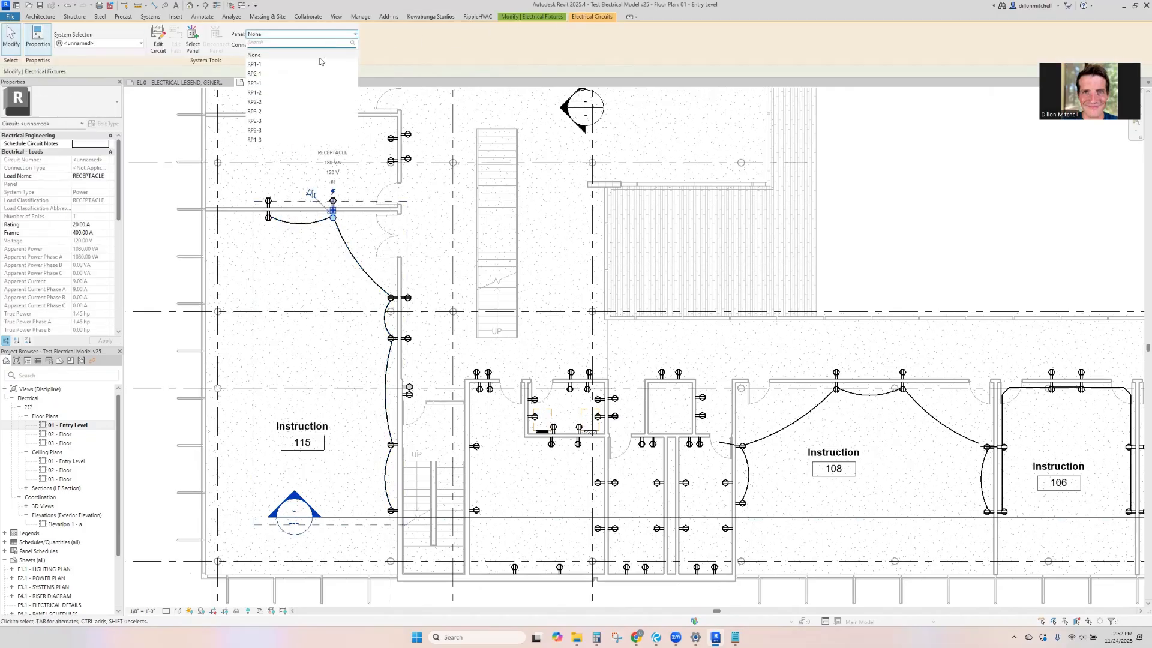
click(321, 64)
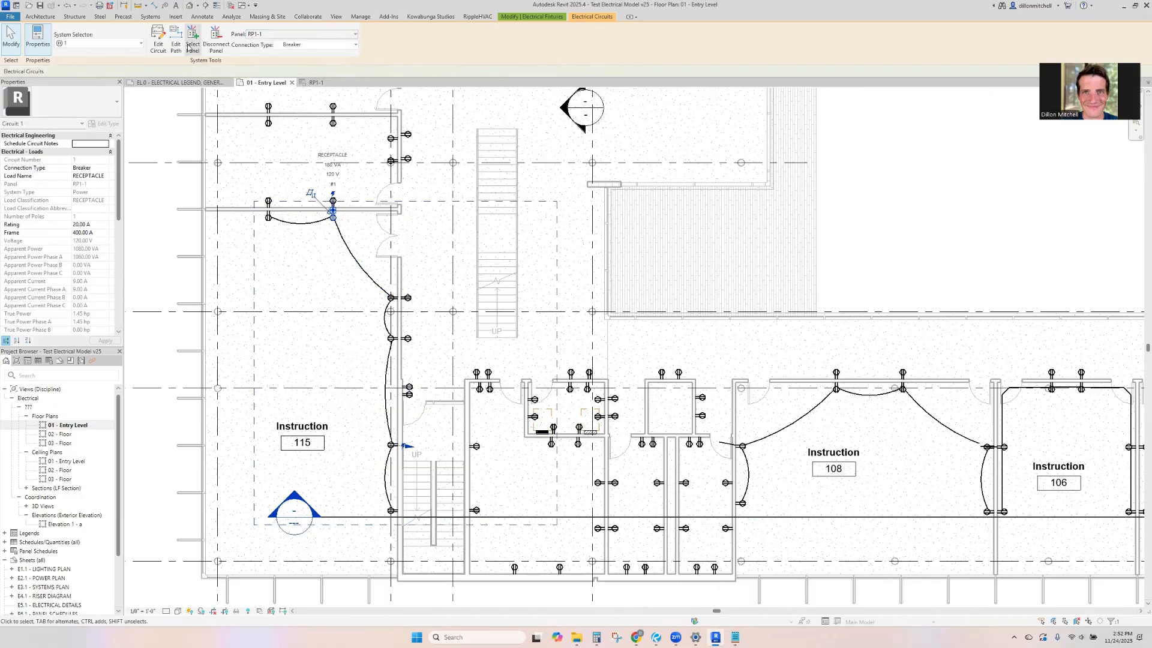
Inspect the properties of the solid-filled panelboard in the electrical room to check its panel name.
scroll(546, 427, up, 5)
click(543, 431)
scroll(543, 431, down, 3)
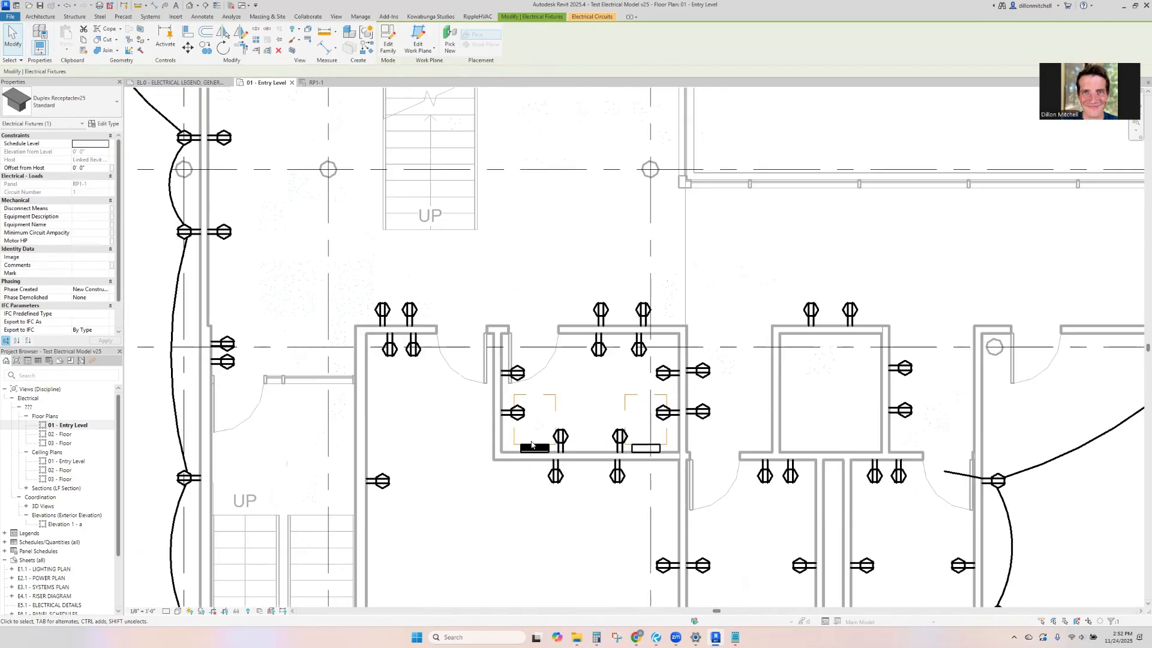
click(532, 444)
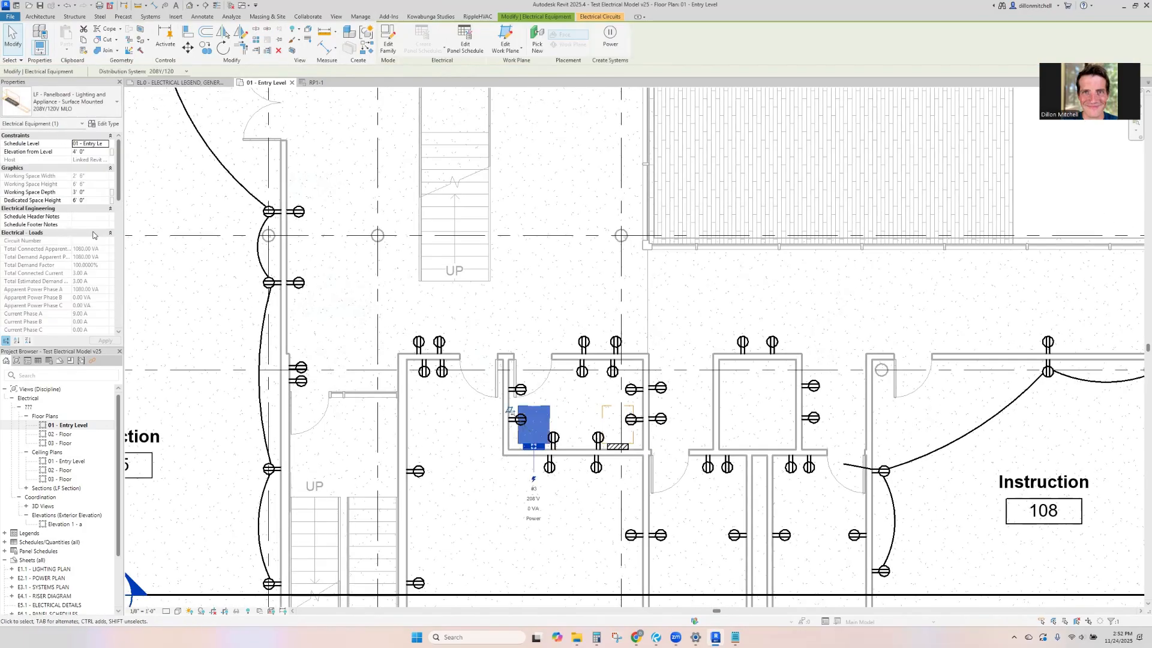
scroll(80, 202, down, 3)
scroll(80, 202, down, 5)
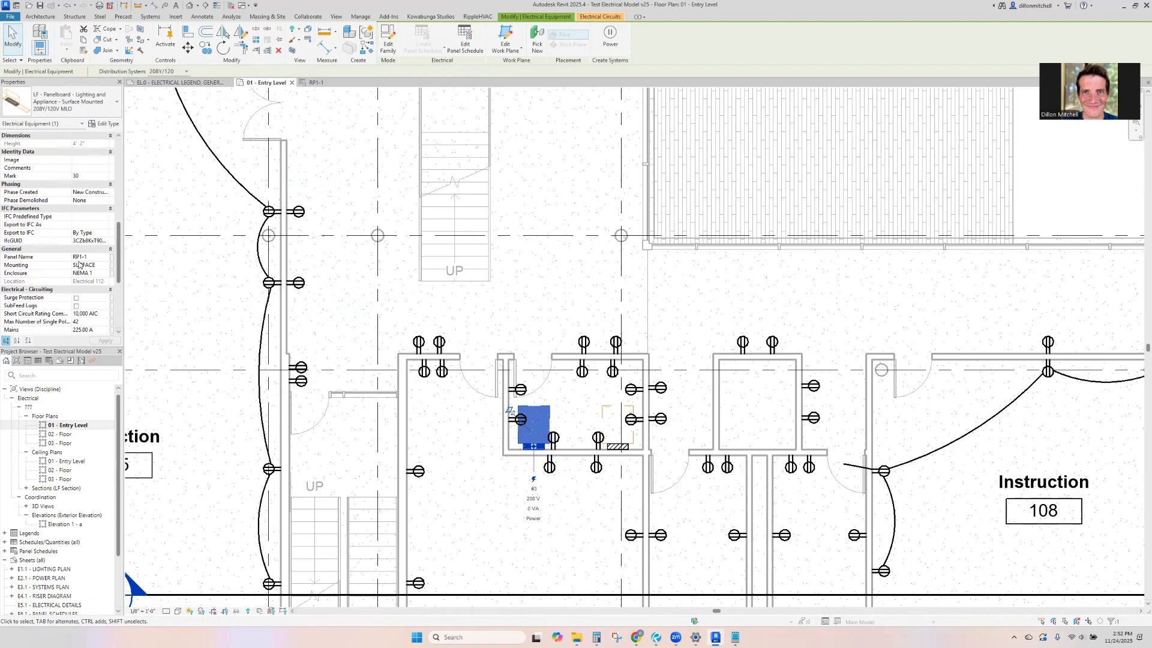
key(Escape)
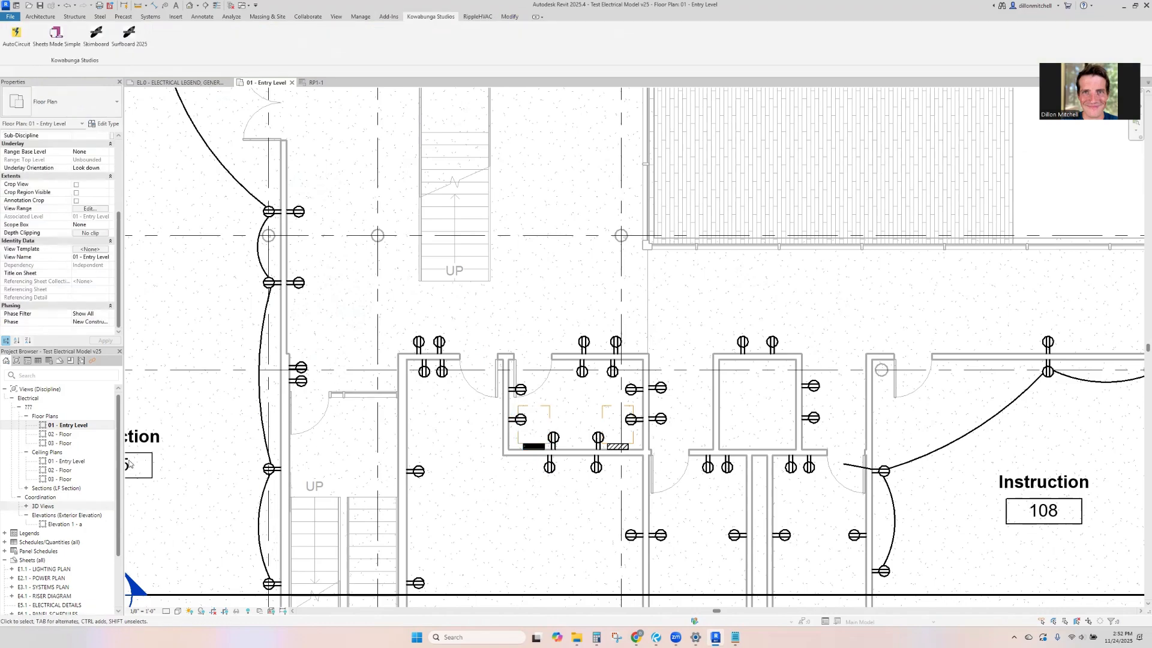
Review the circuit entries in the RP1-1 panel schedule and return to the 01 - Entry Level plan.
scroll(414, 452, down, 3)
middle_drag(414, 452, 591, 444)
click(571, 439)
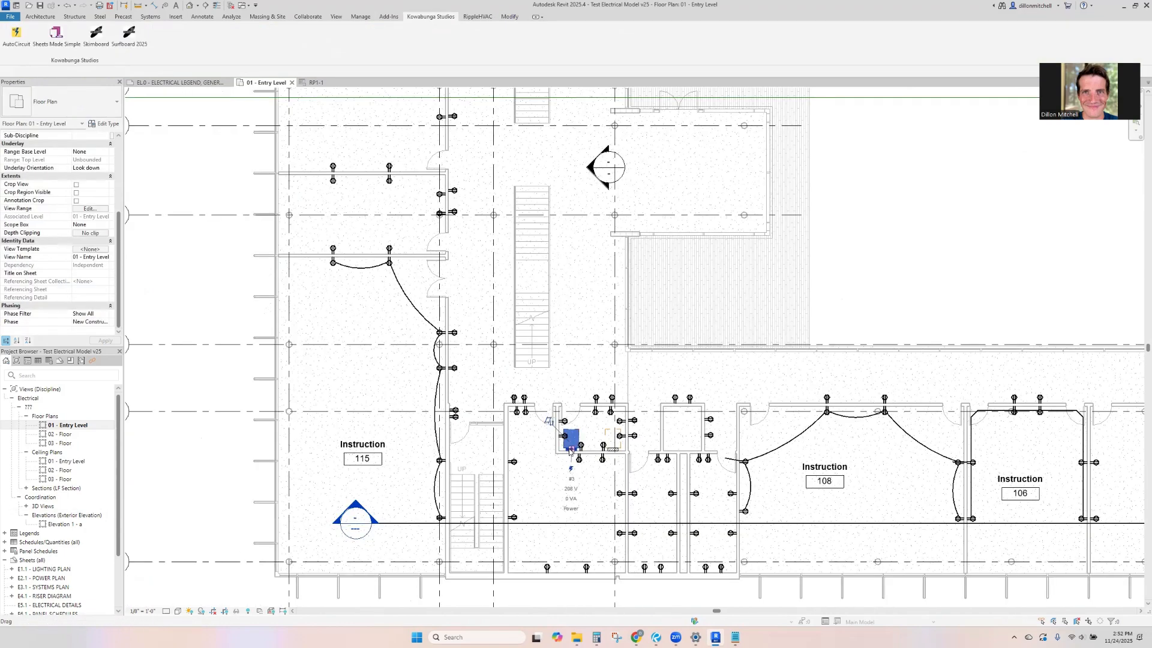
click(339, 83)
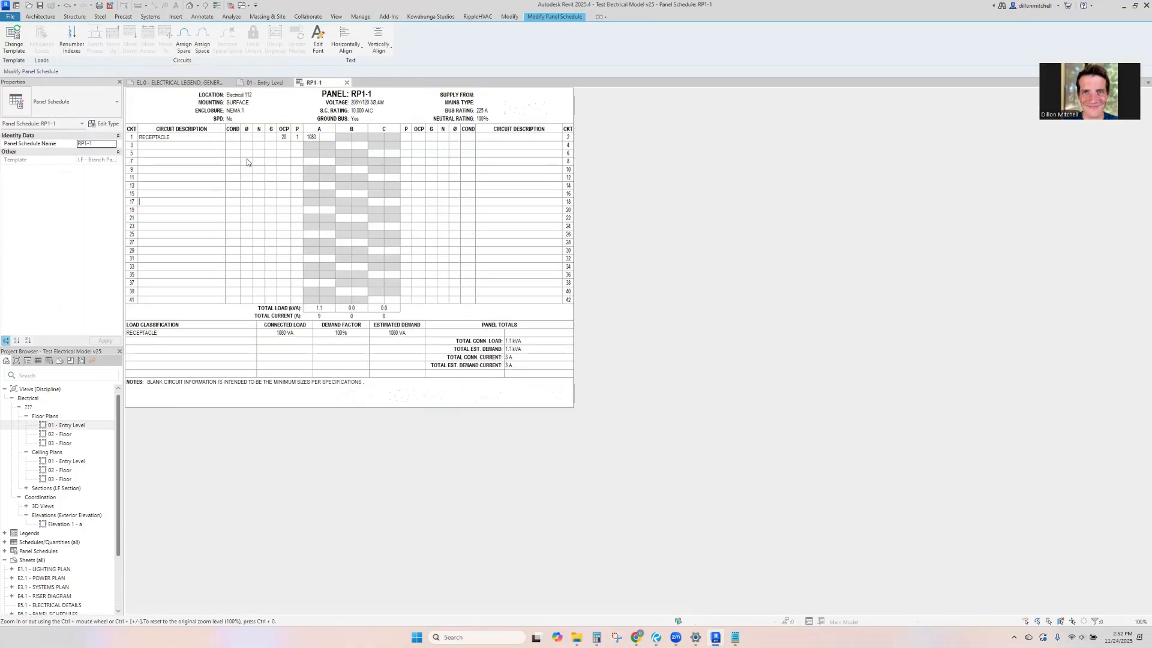
click(254, 83)
Set the Instruction 115 circuit's load name to RECEPTACLE INSTRUCTION #115 and check its description in the RP1-1 panel schedule.
click(390, 259)
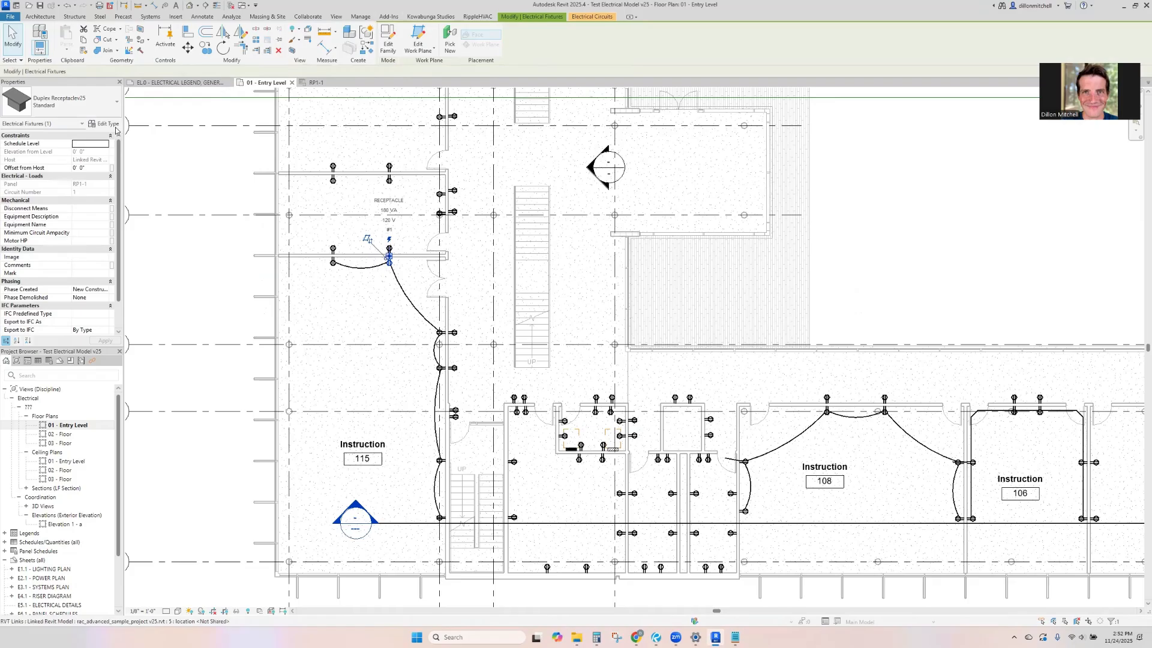
click(592, 16)
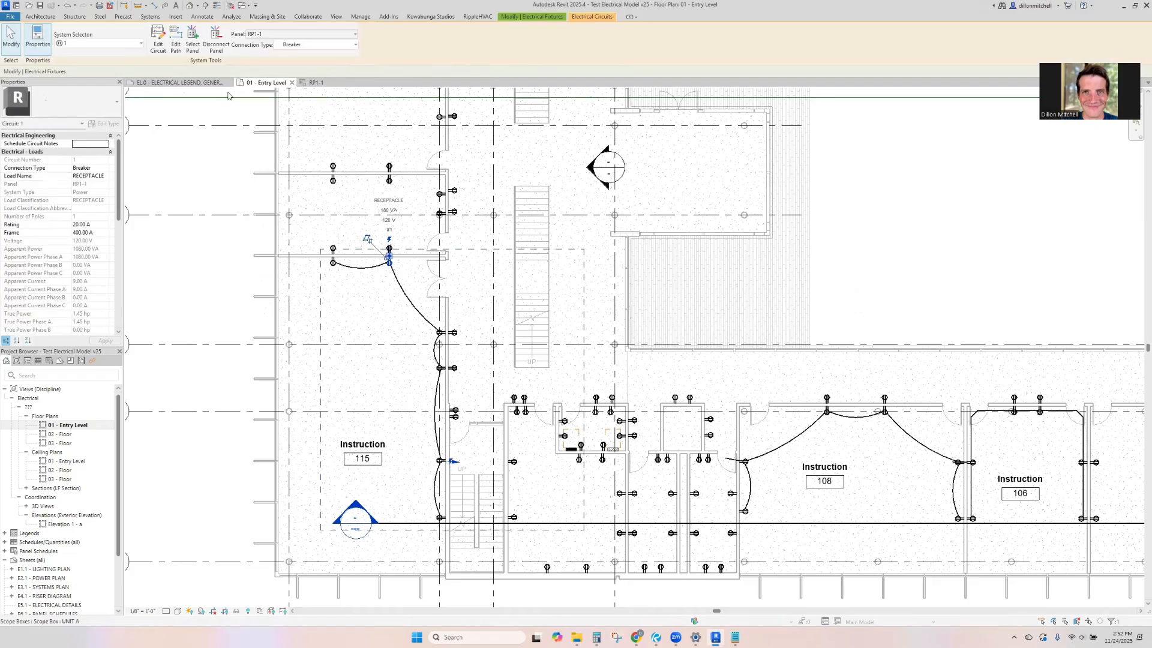
click(104, 177)
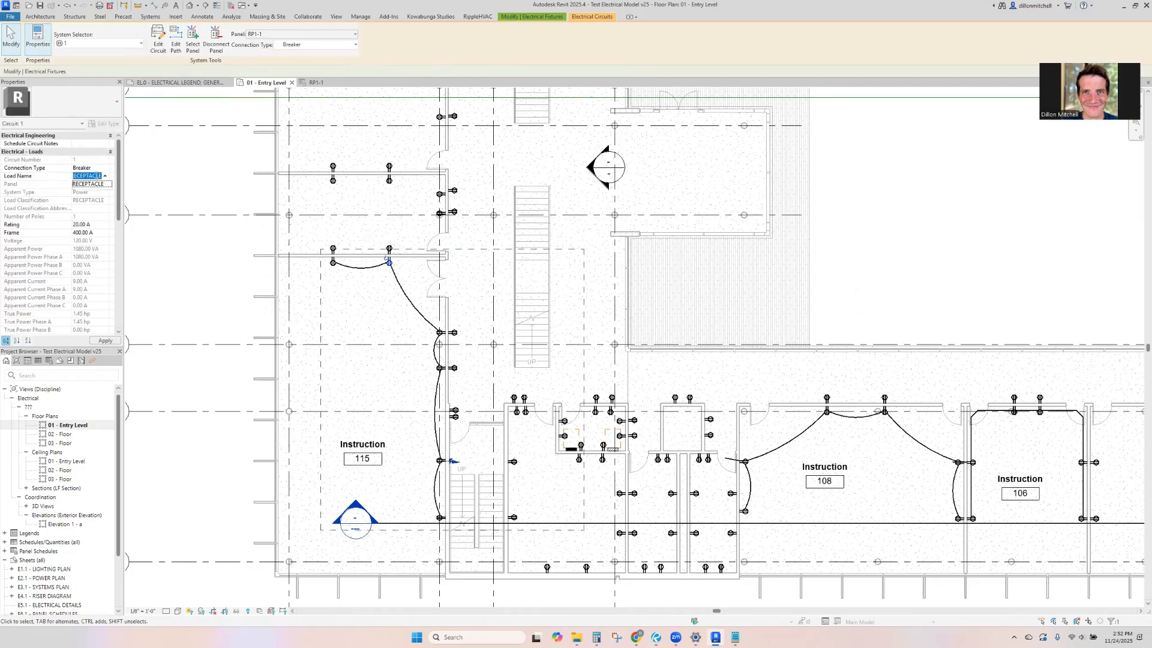
click(82, 175)
text(INSTRUCTION)
text( #)
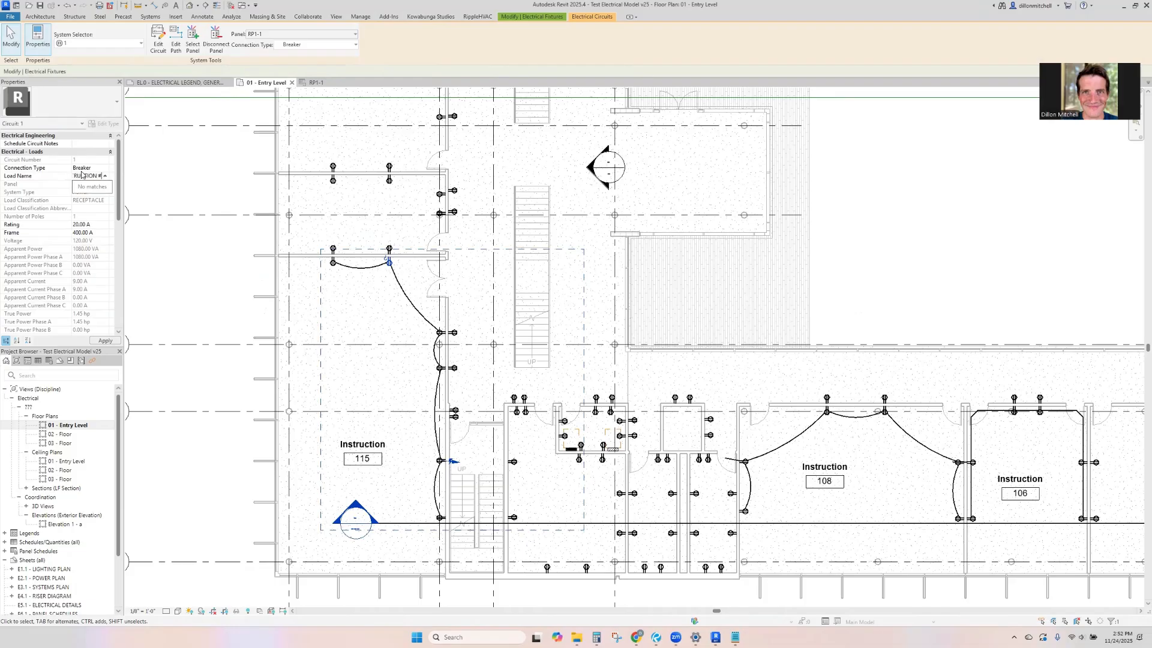
text(115)
key(Return)
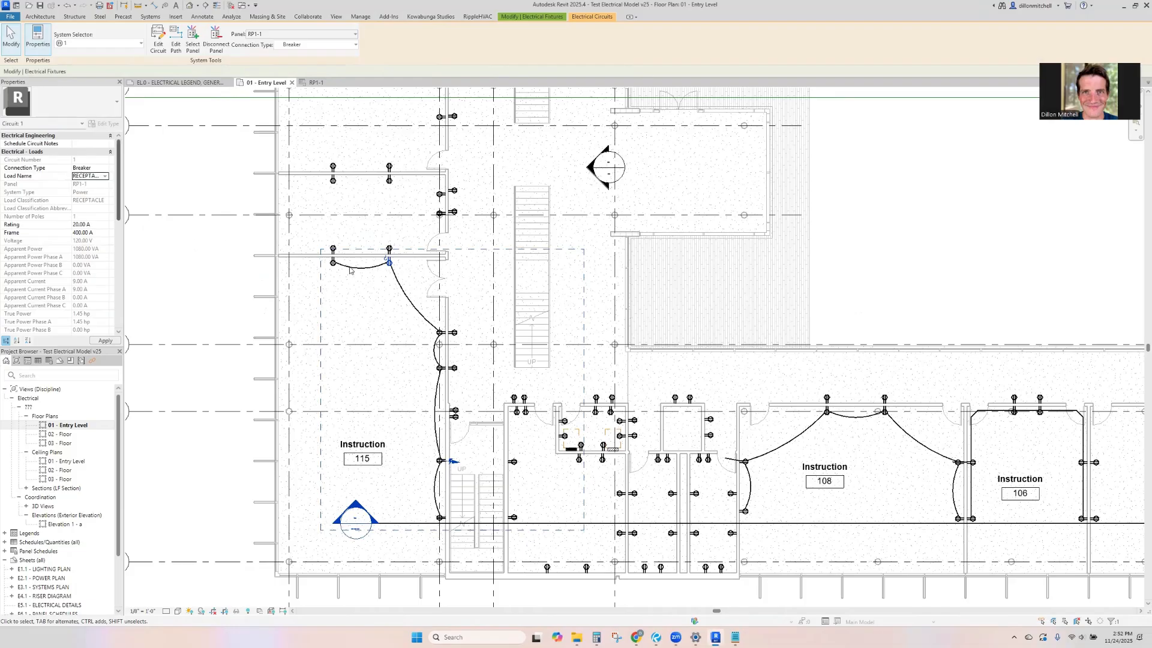
click(313, 83)
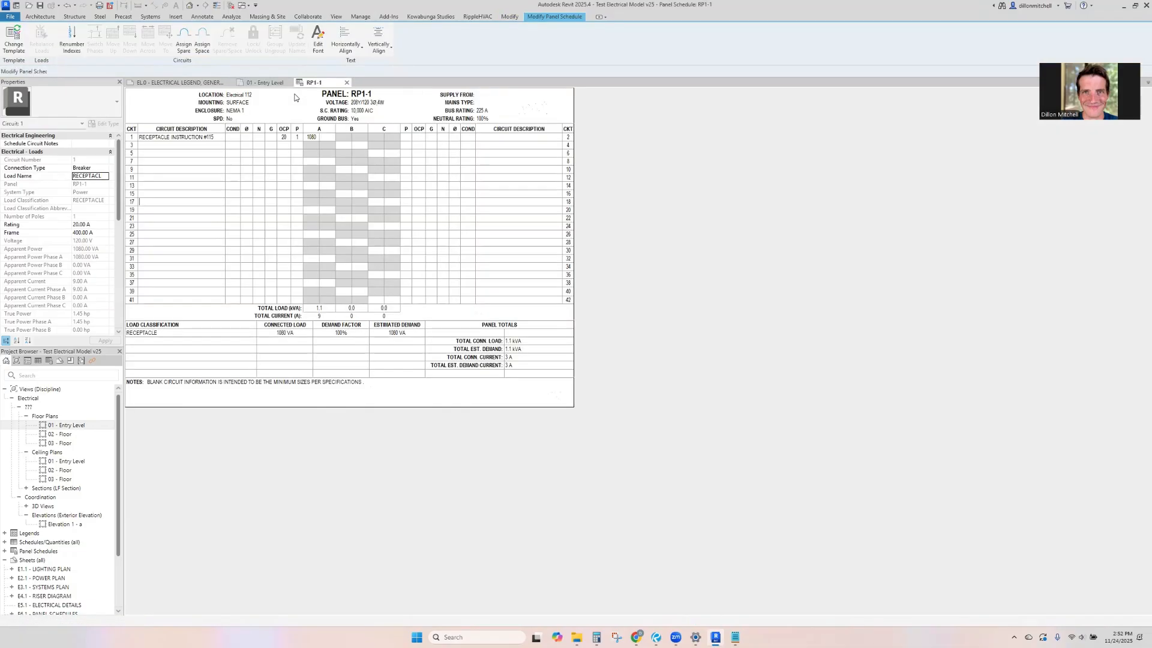
click(265, 83)
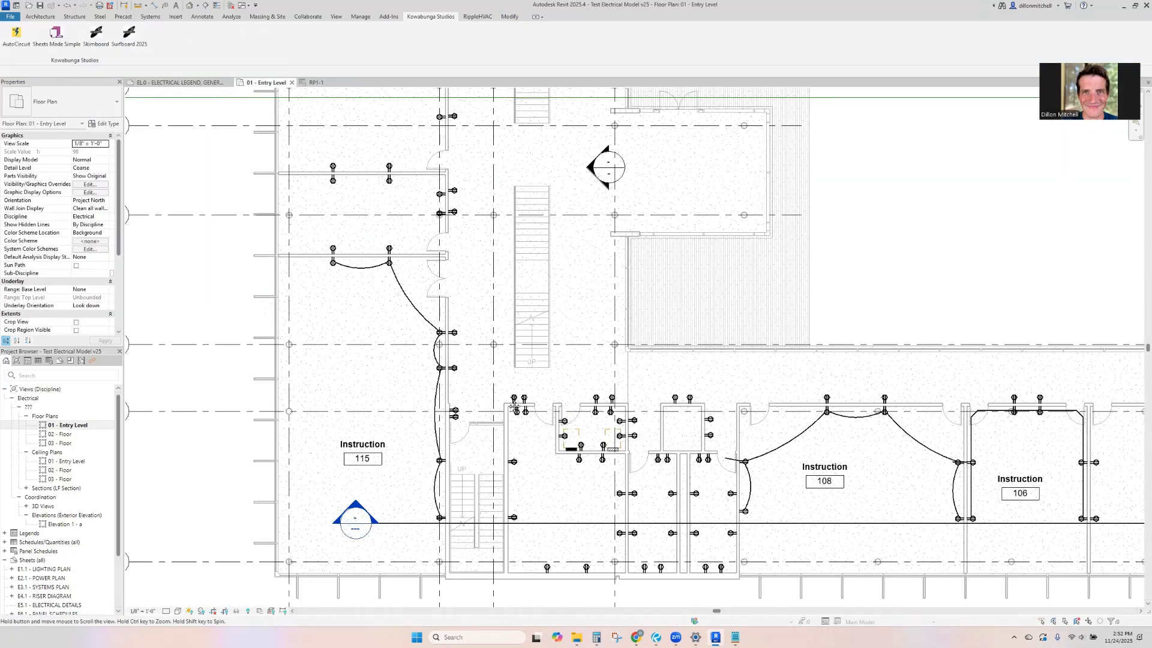
middle_drag(618, 412, 531, 423)
middle_drag(391, 370, 452, 450)
scroll(401, 372, down, 1)
middle_drag(424, 384, 358, 259)
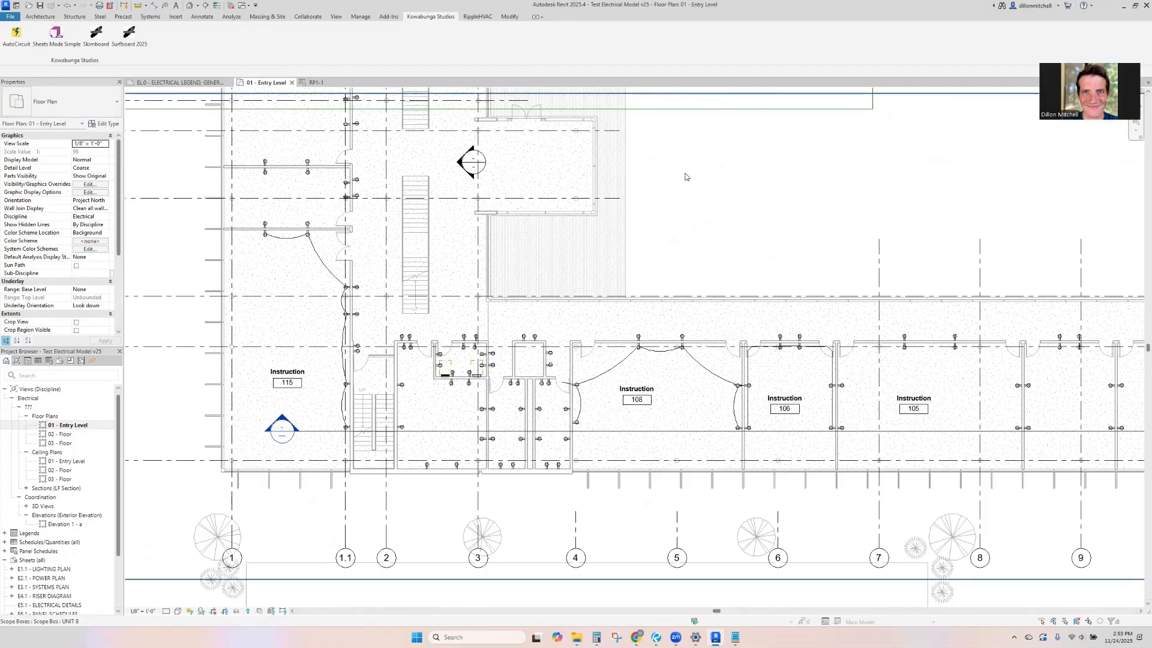
middle_drag(706, 275, 570, 375)
middle_drag(595, 315, 693, 331)
middle_drag(622, 299, 624, 322)
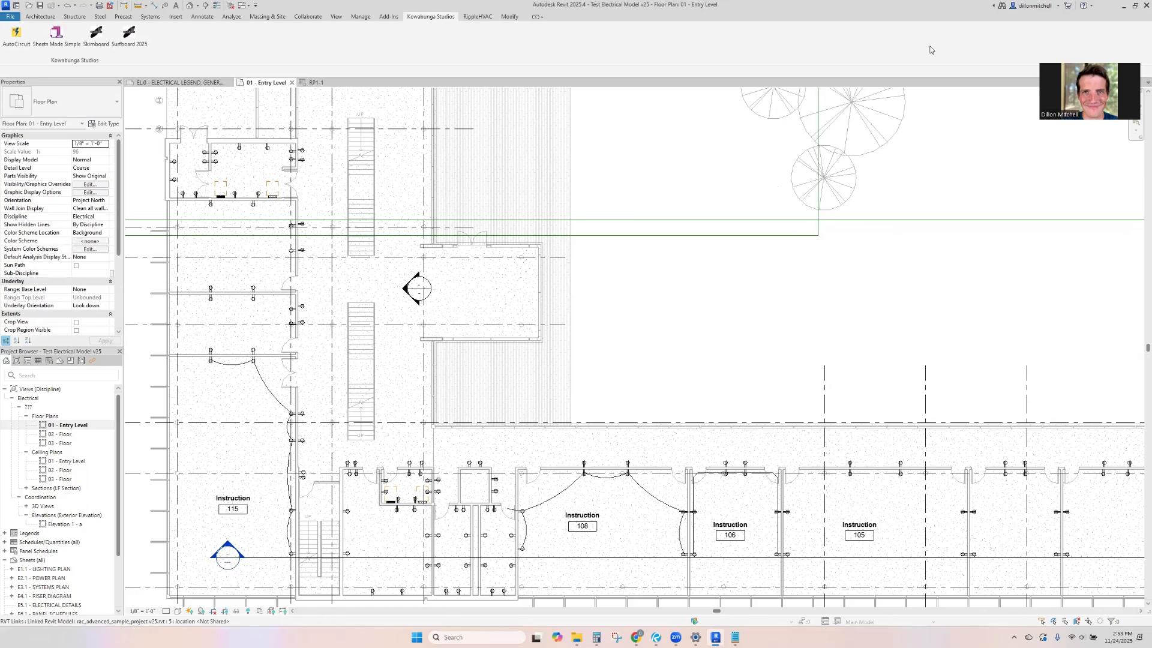
Switch to a new Chrome window, load kowabungastudios.com/kowabunga-account-creation and maximize the window.
right_click(643, 637)
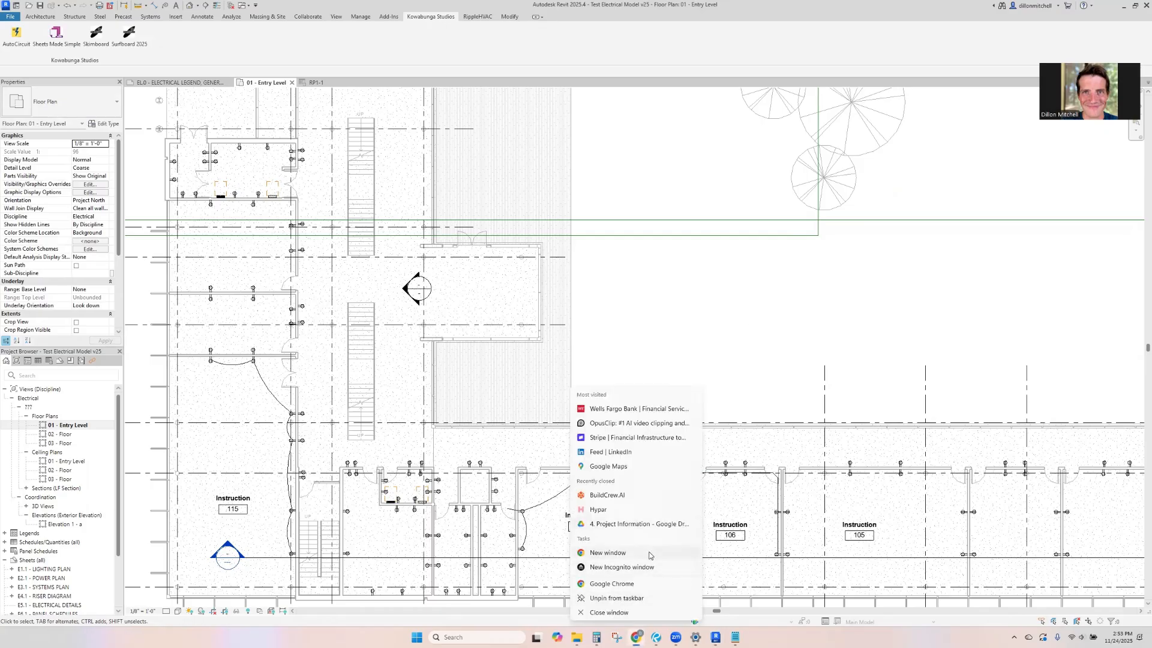
click(649, 556)
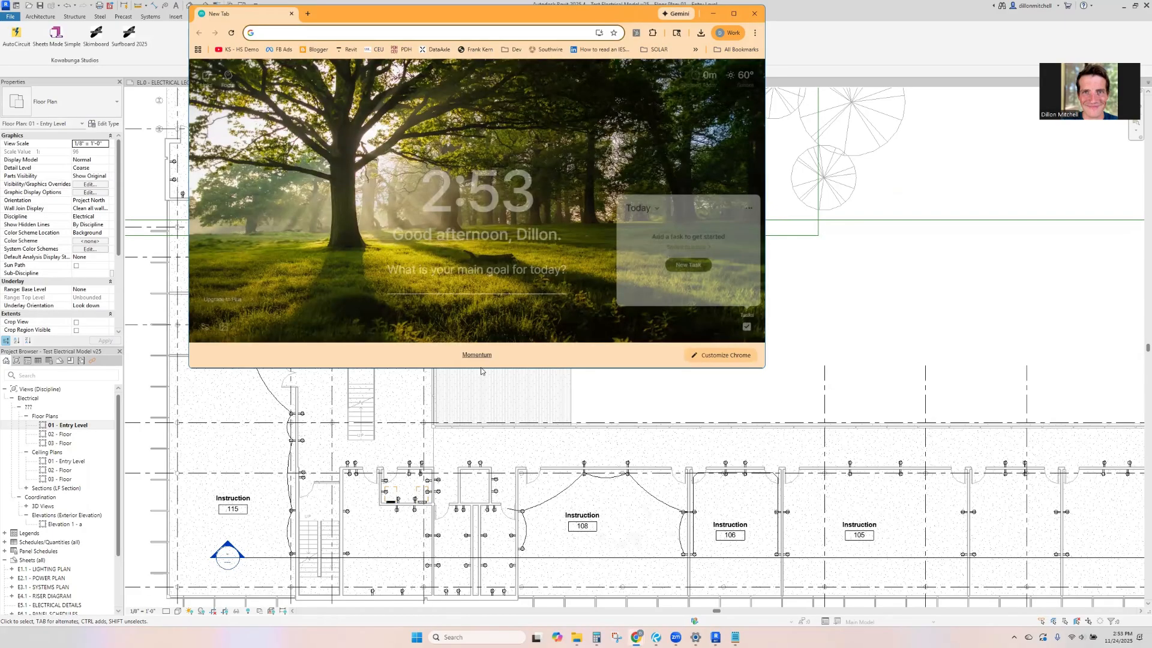
text(kowabungastudios.com/kowabunga-account-creation)
key(Return)
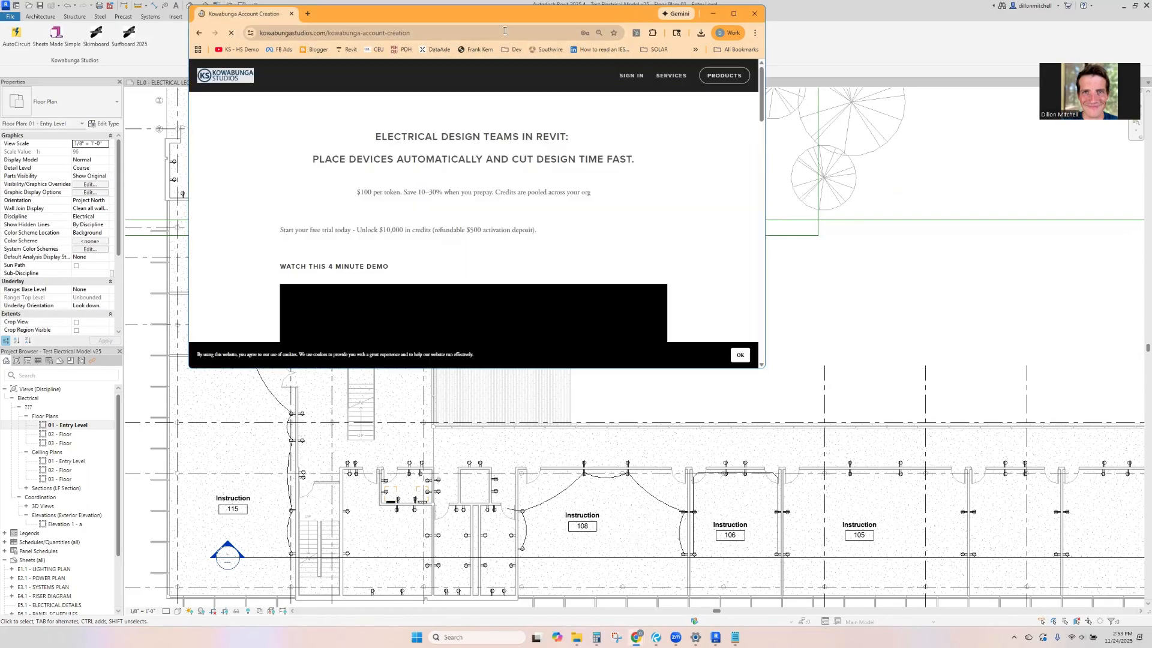
double_click(506, 16)
Review the Surfboard free trial offer, its activation deposit line and the account creation form.
scroll(461, 176, down, 3)
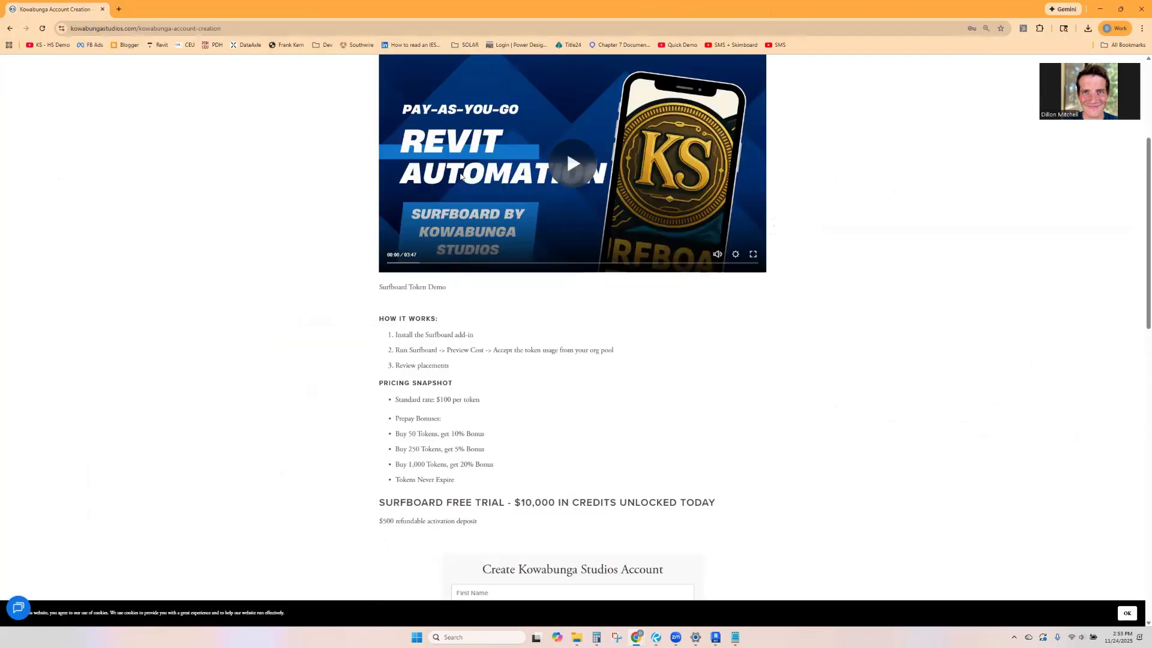
scroll(461, 176, down, 6)
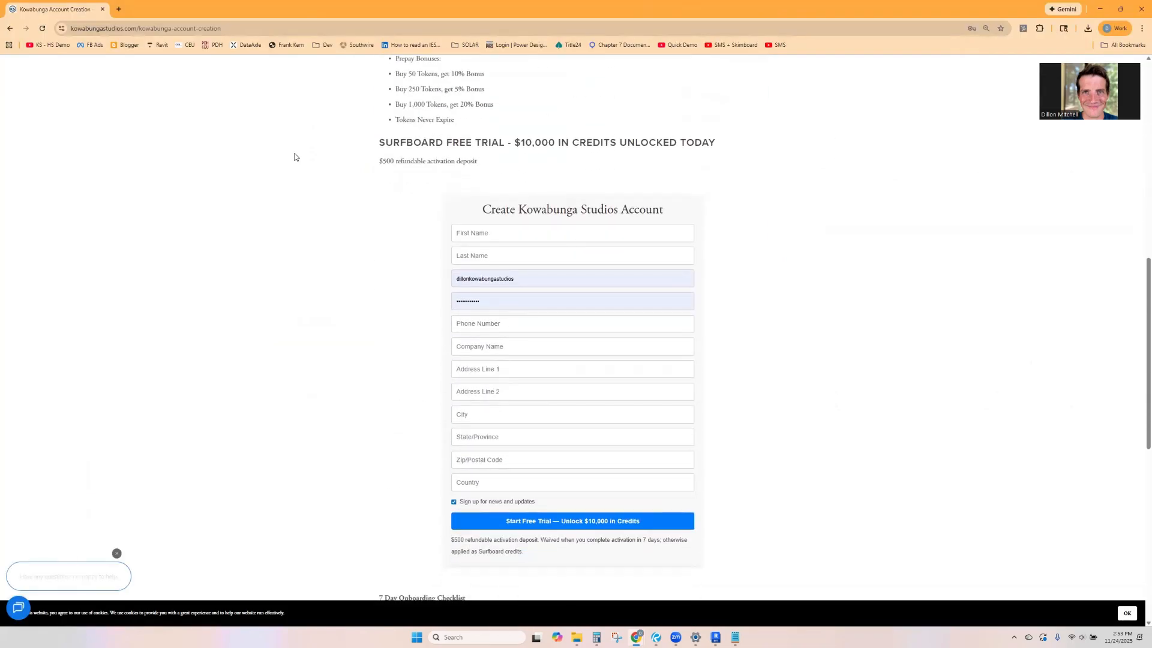
drag(378, 143, 704, 144)
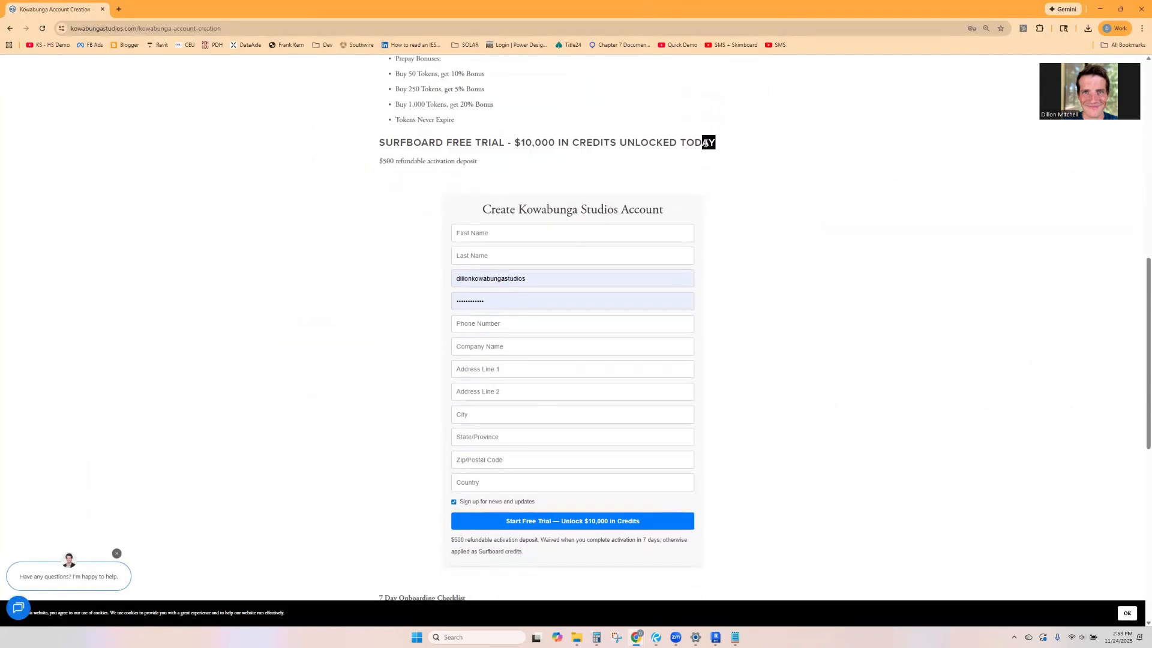
click(693, 141)
drag(457, 162, 390, 156)
Read the 7 Day Onboarding Checklist items and the FAQ about the deposit and tokens on the account creation page.
scroll(818, 441, down, 7)
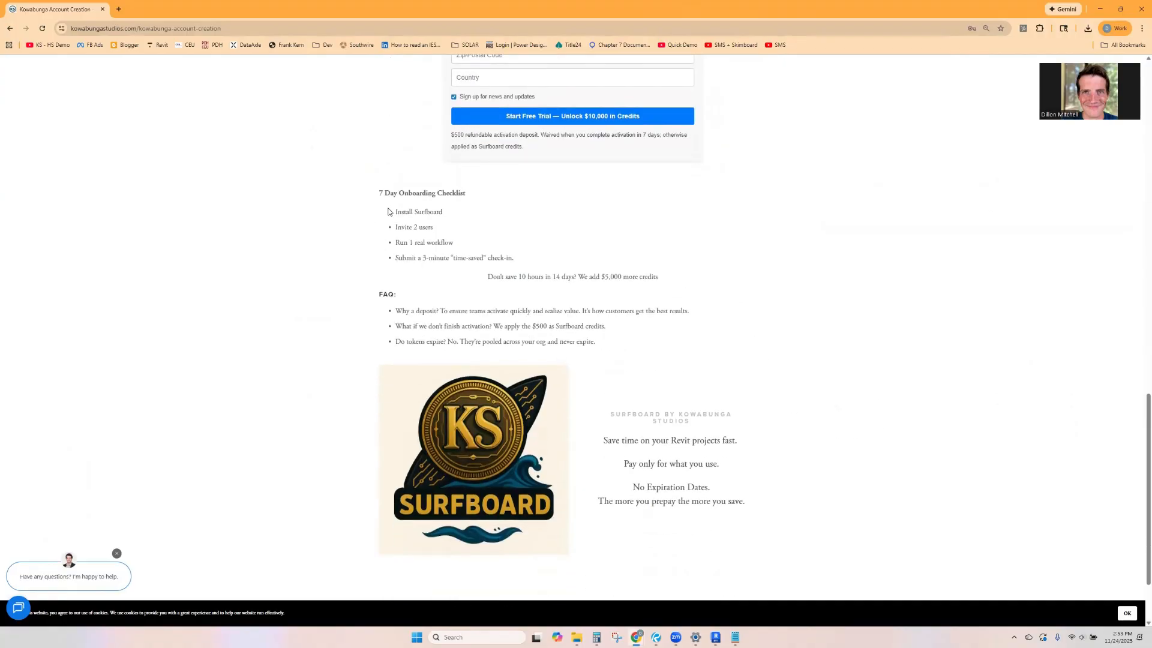
drag(390, 210, 587, 268)
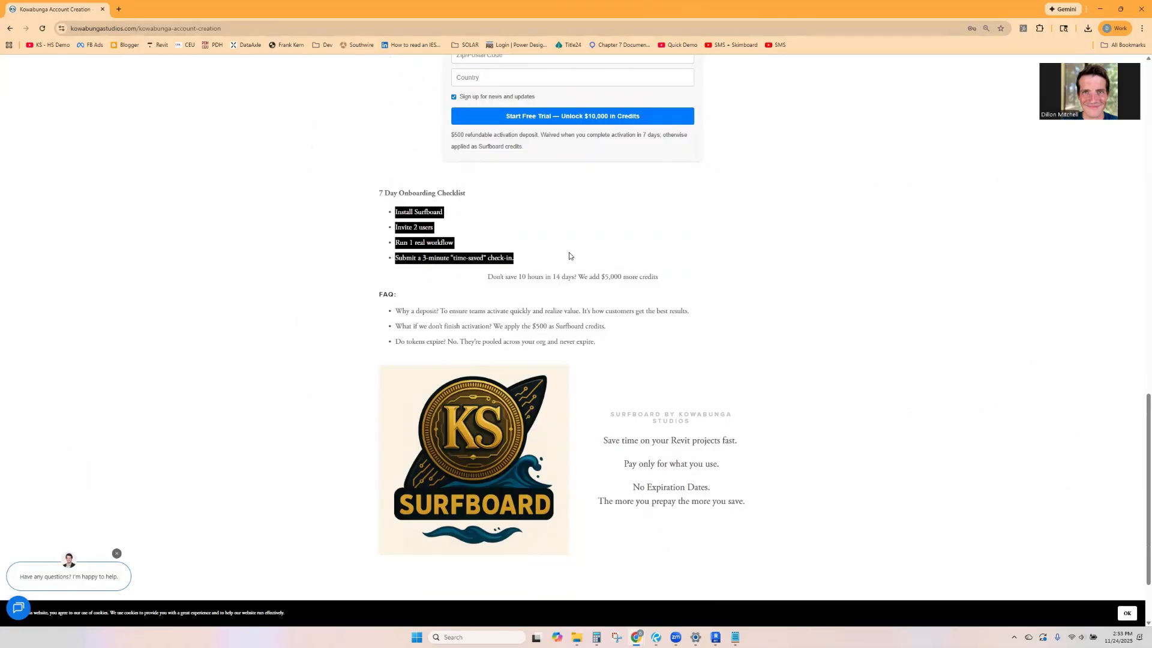
click(558, 241)
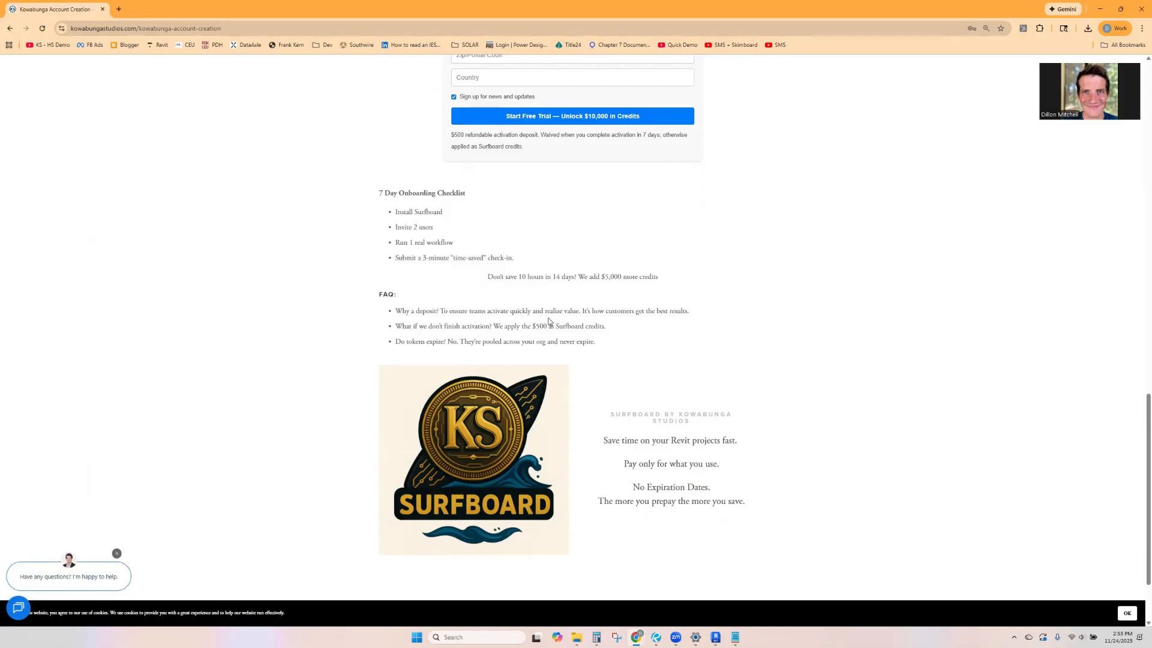
drag(625, 336, 492, 326)
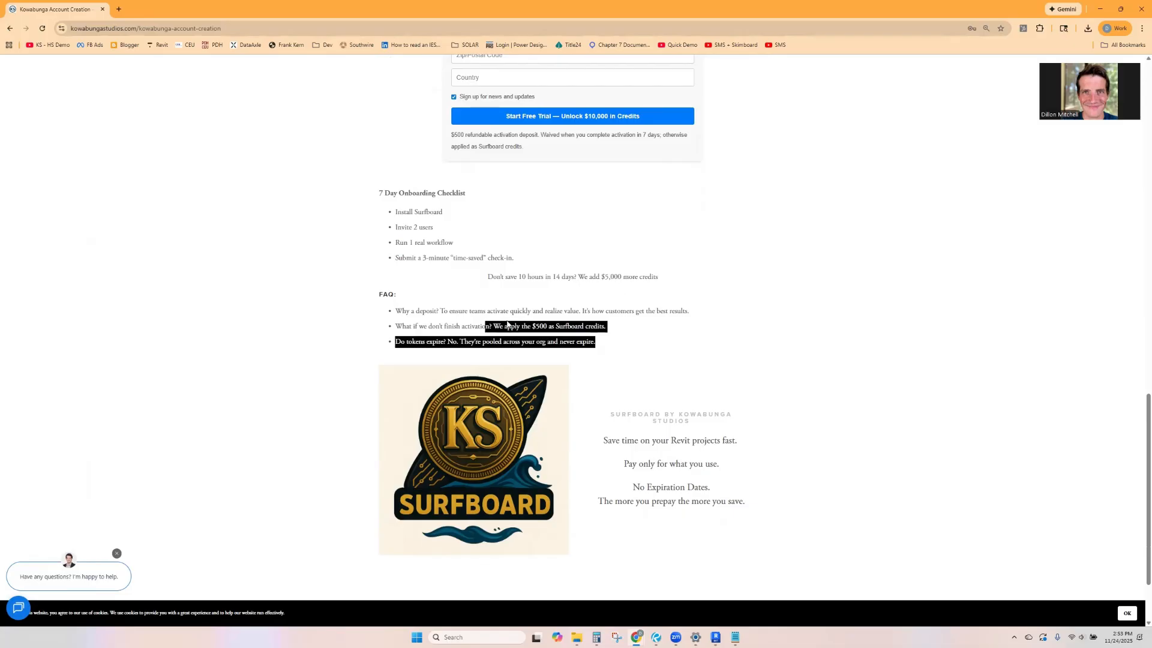
click(516, 324)
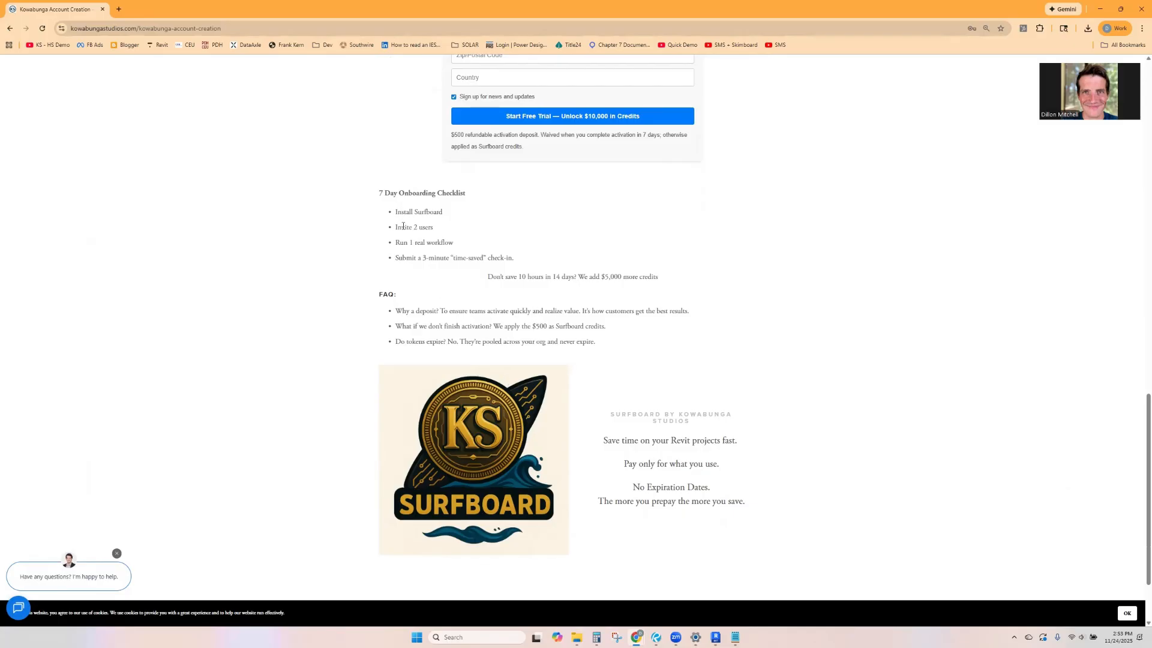
drag(394, 239, 474, 258)
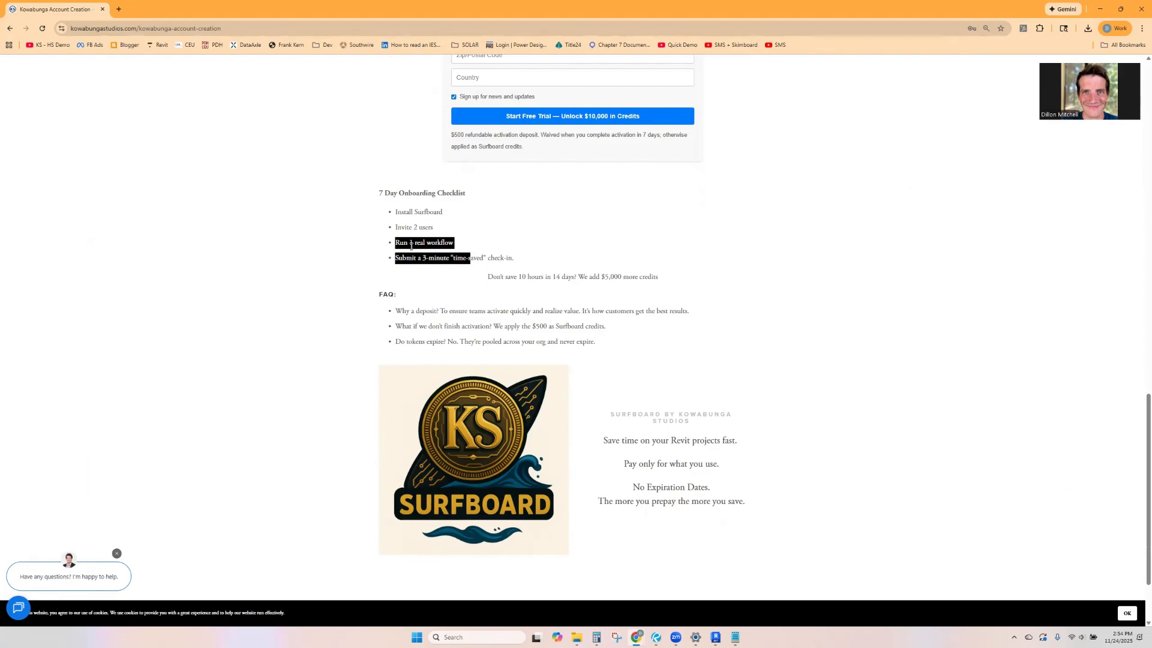
click(477, 261)
triple_click(386, 257)
click(425, 294)
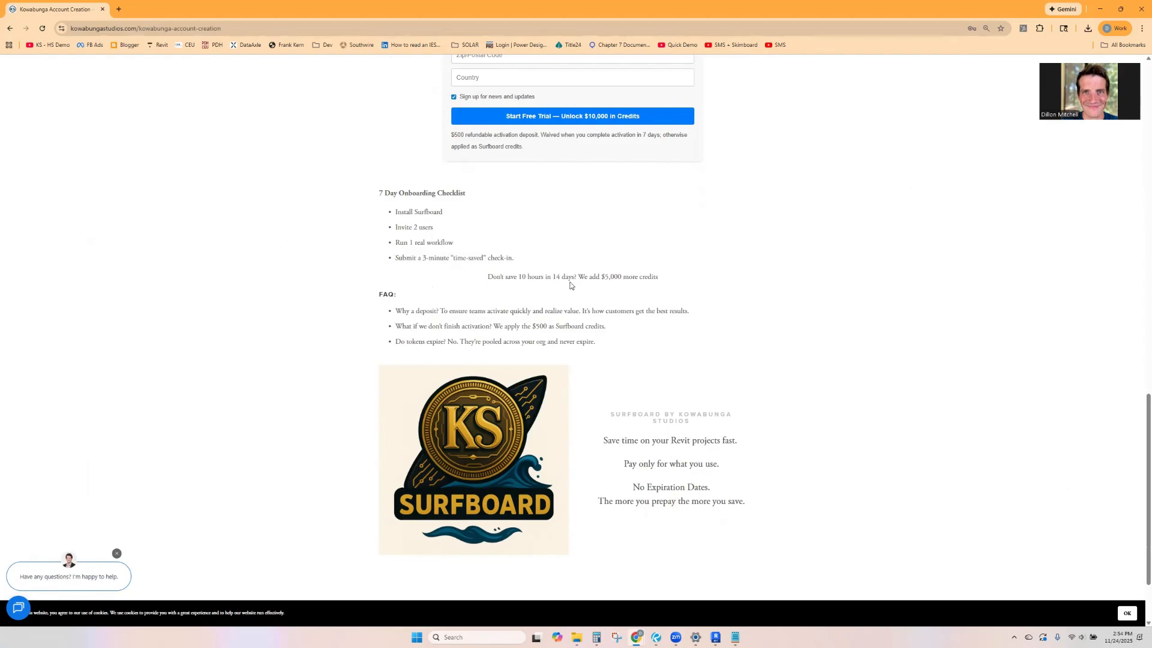
scroll(732, 283, up, 5)
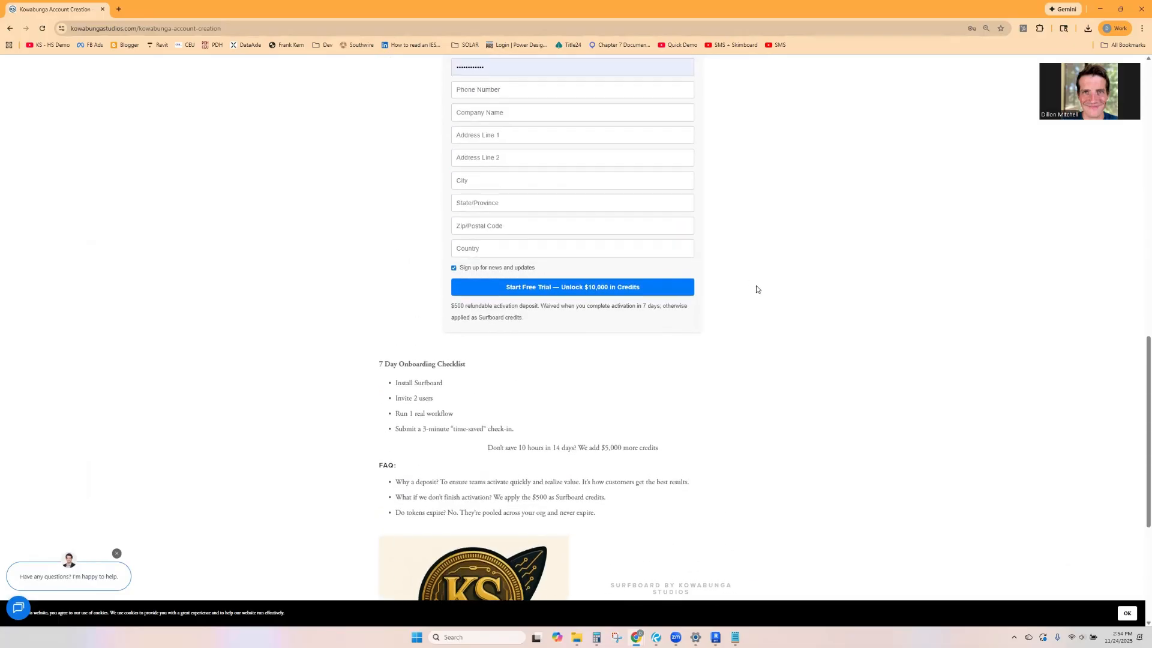
Switch back to Revit and view the whole 01 - Entry Level floor plan.
click(714, 638)
scroll(617, 356, down, 4)
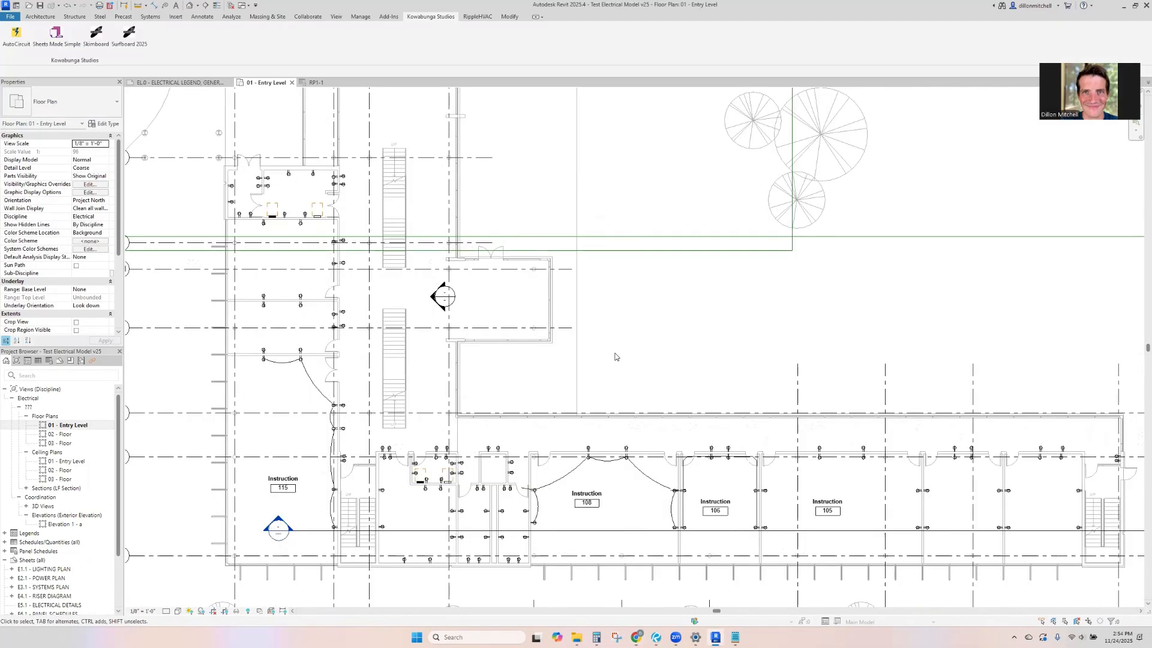
middle_drag(624, 334, 560, 423)
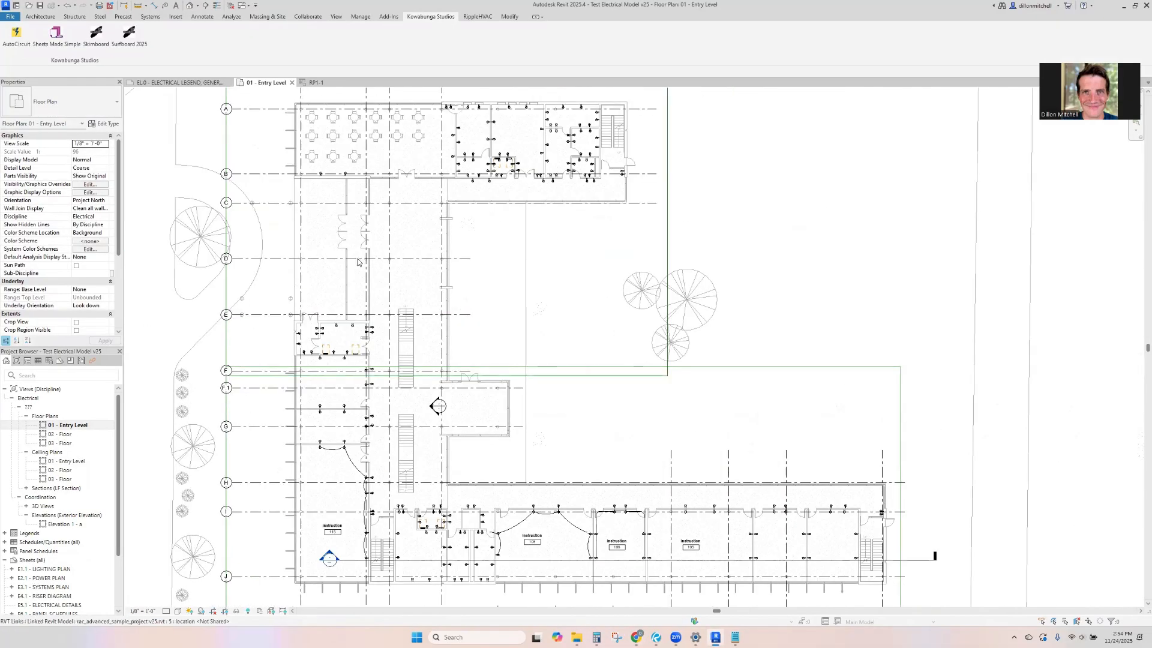